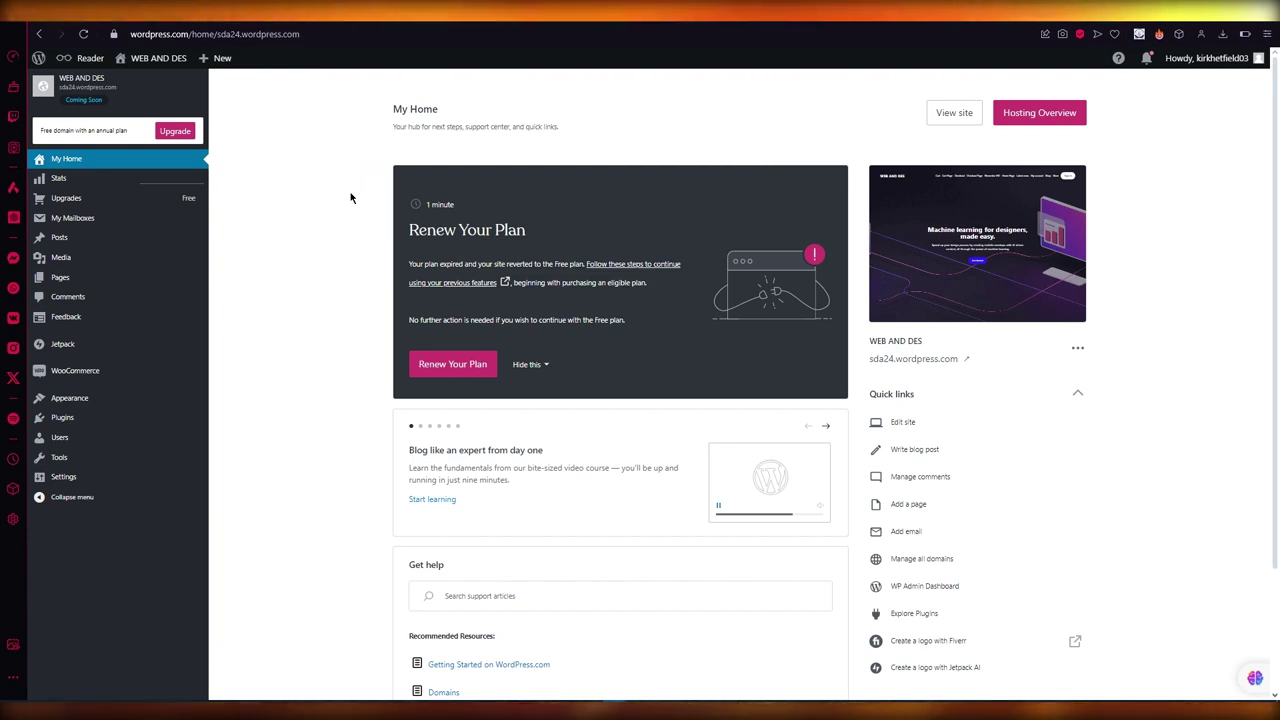
# Search the WordPress.com Plugins marketplace for 'landing page'
pyautogui.scroll(-3, 351, 197)
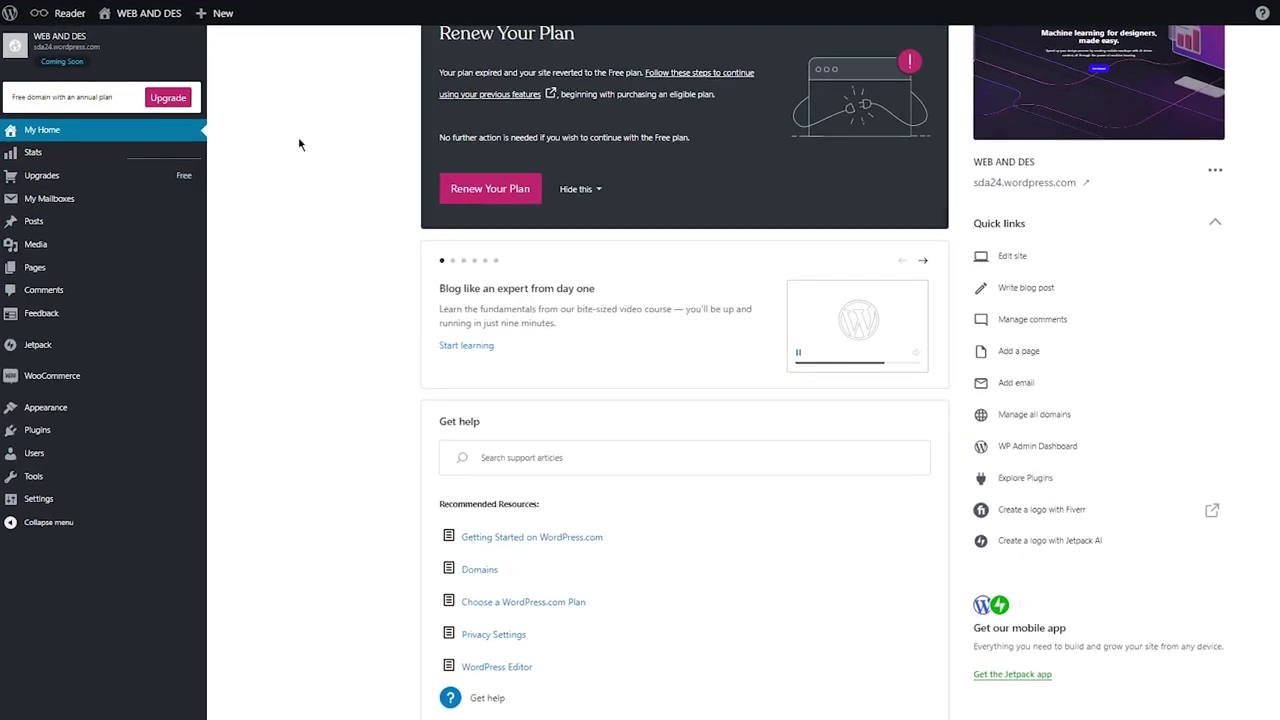
pyautogui.scroll(2, 298, 145)
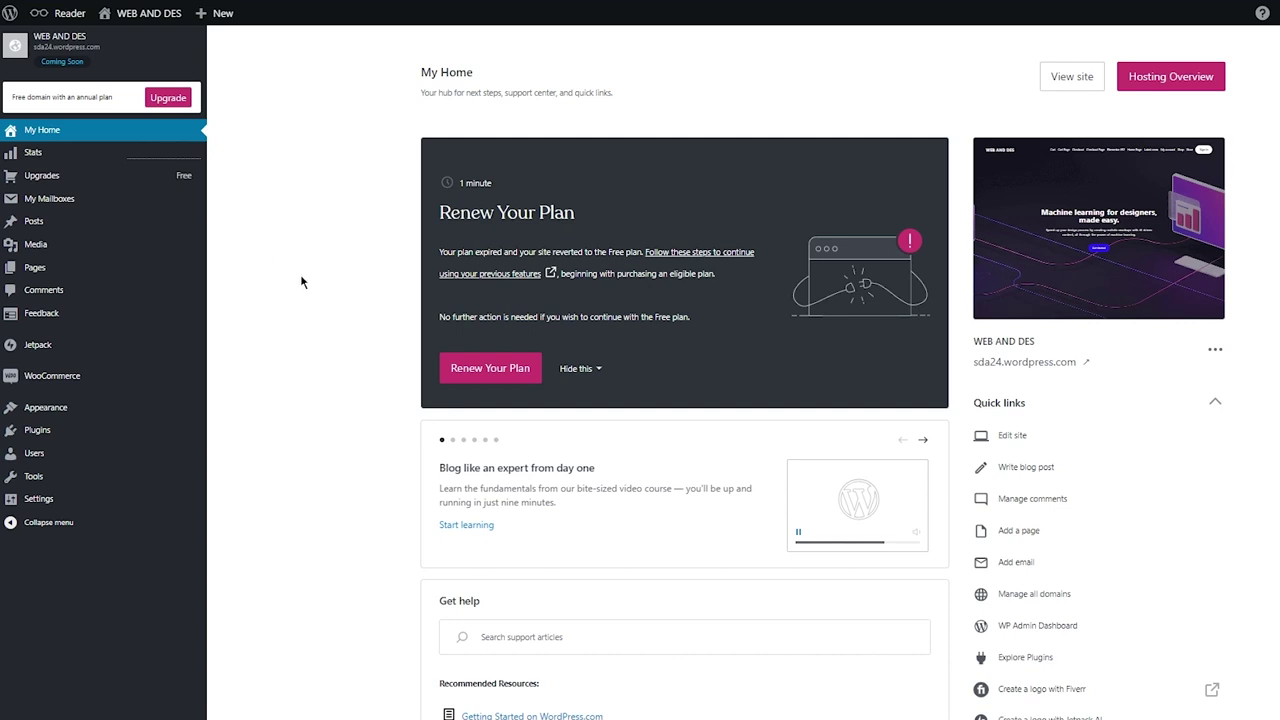
pyautogui.click(69, 441)
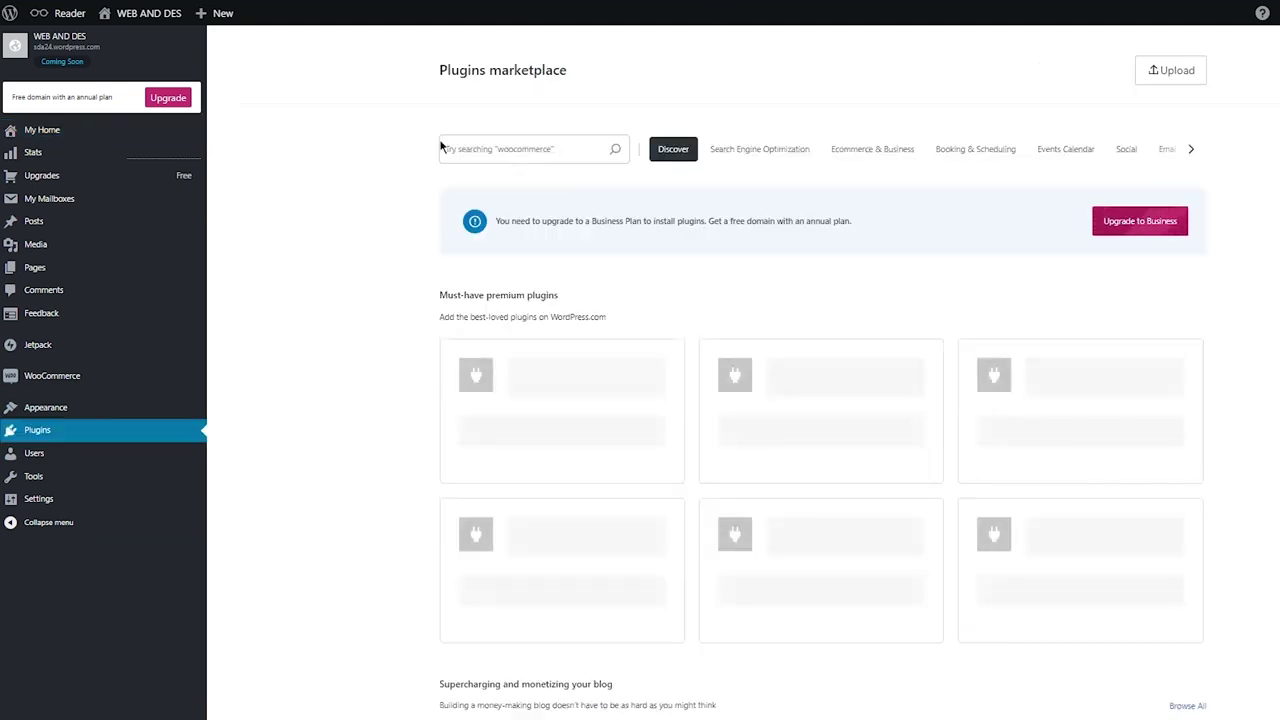
pyautogui.click(477, 148)
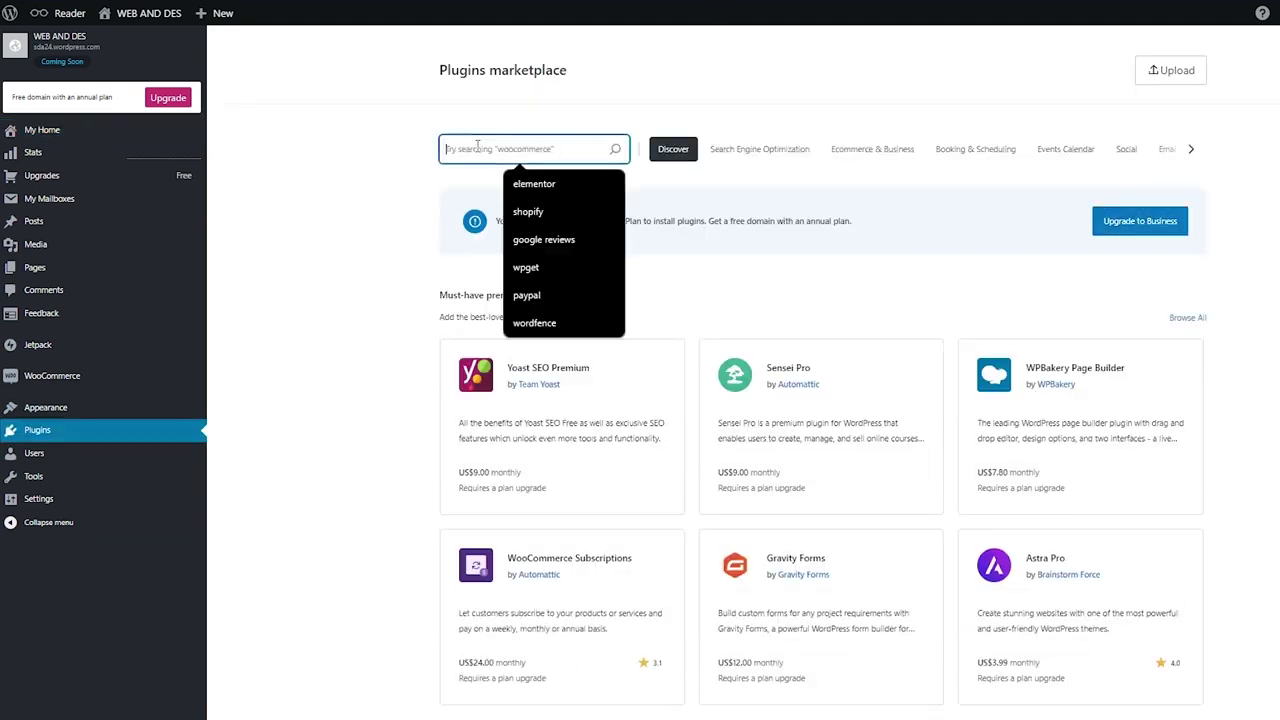
pyautogui.write('land')
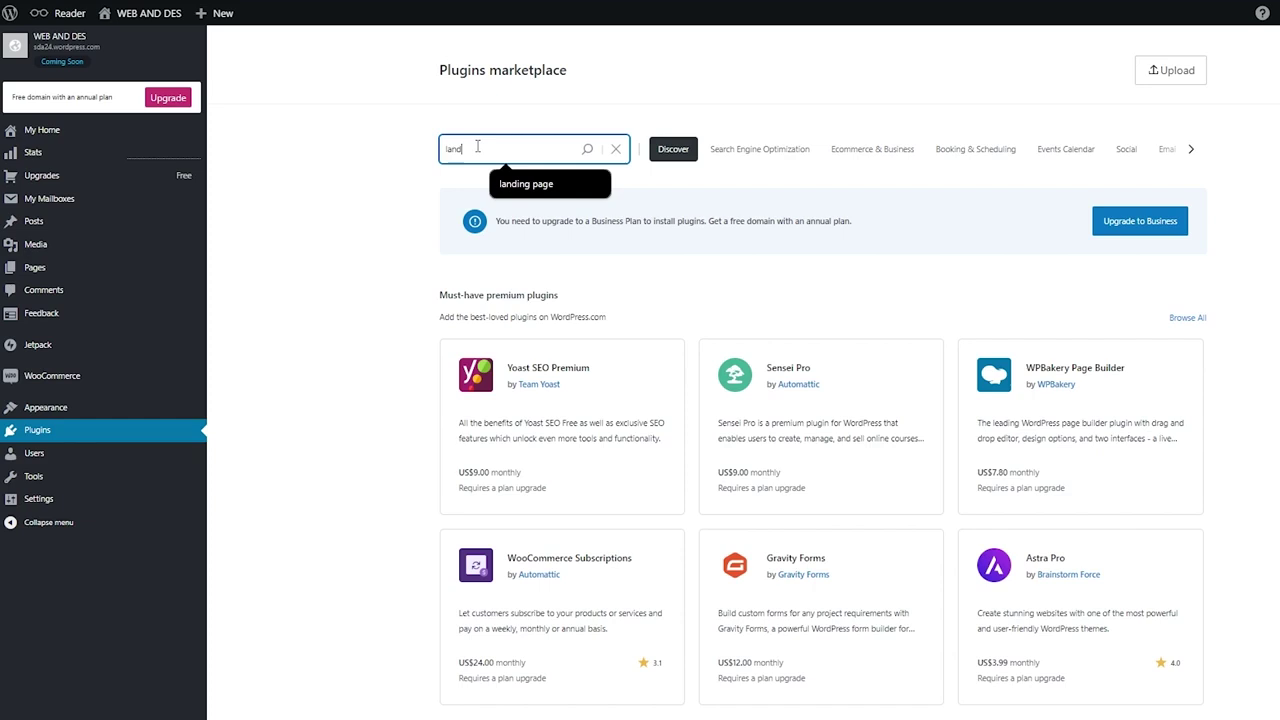
pyautogui.write('ing page')
pyautogui.press('Return')
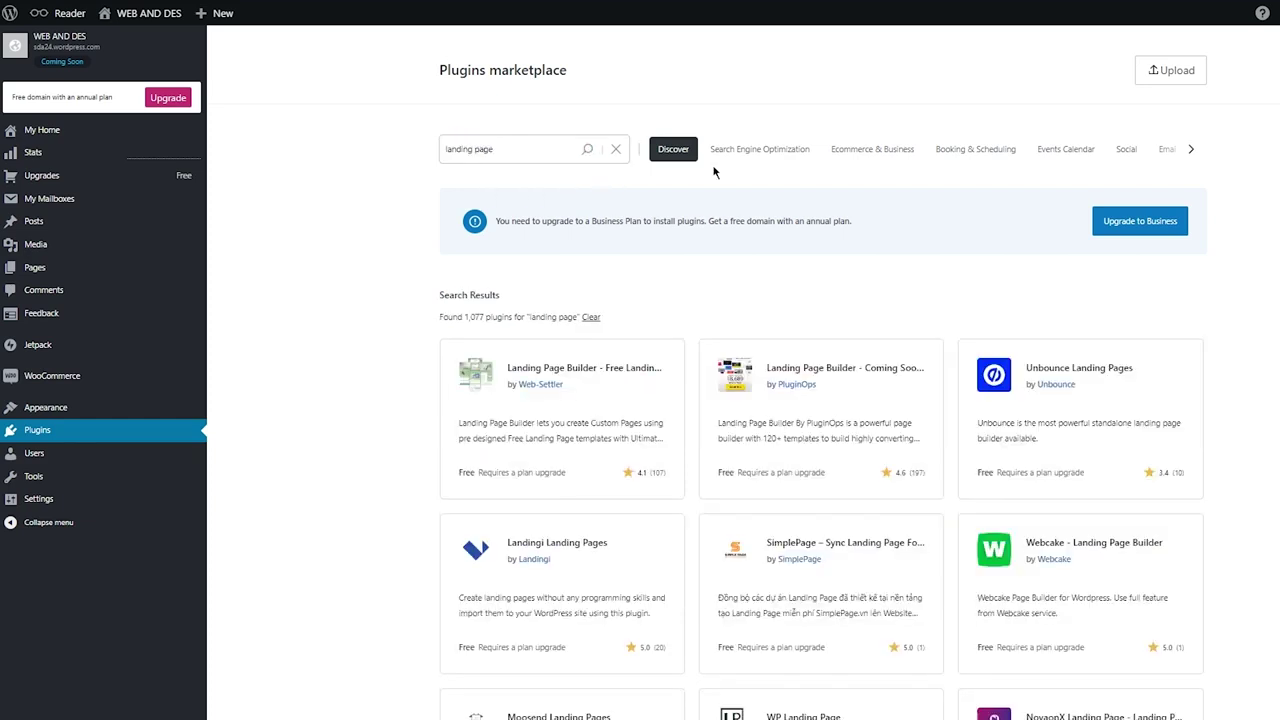
# Replace the query with 'elementor' and review the 2,921 results
pyautogui.scroll(-2, 361, 350)
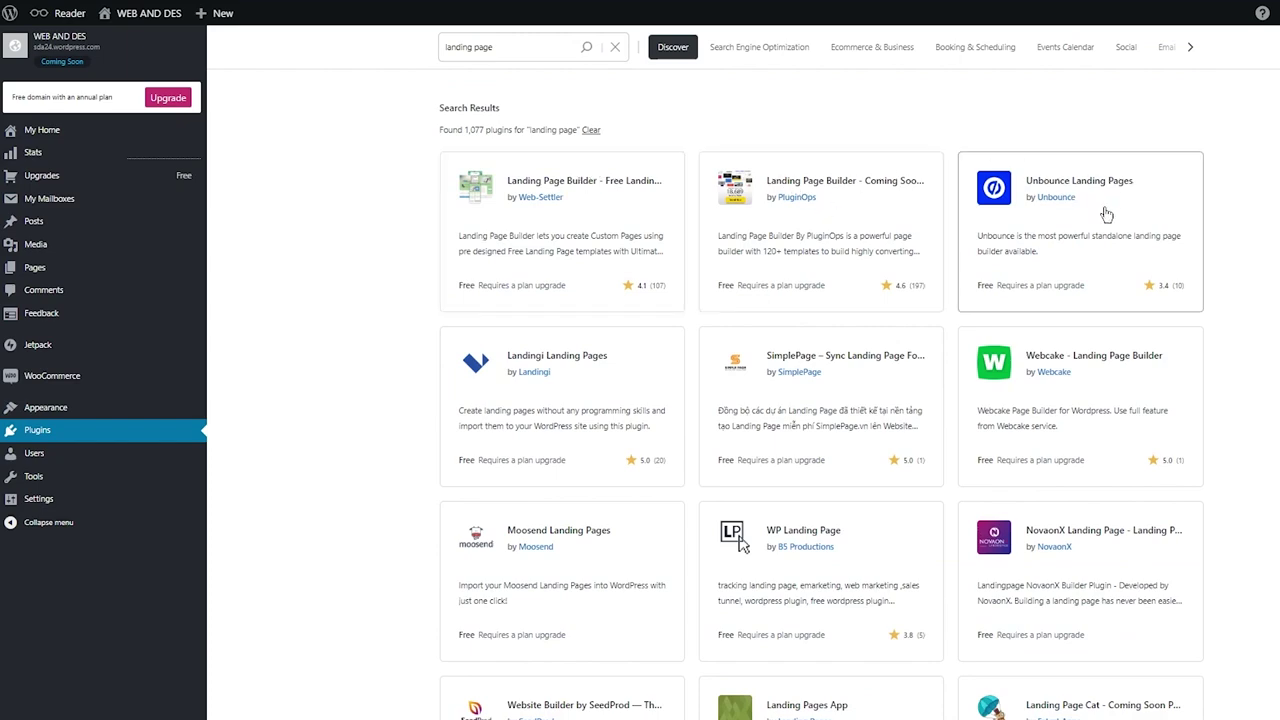
pyautogui.scroll(-4, 737, 330)
pyautogui.scroll(-4, 583, 398)
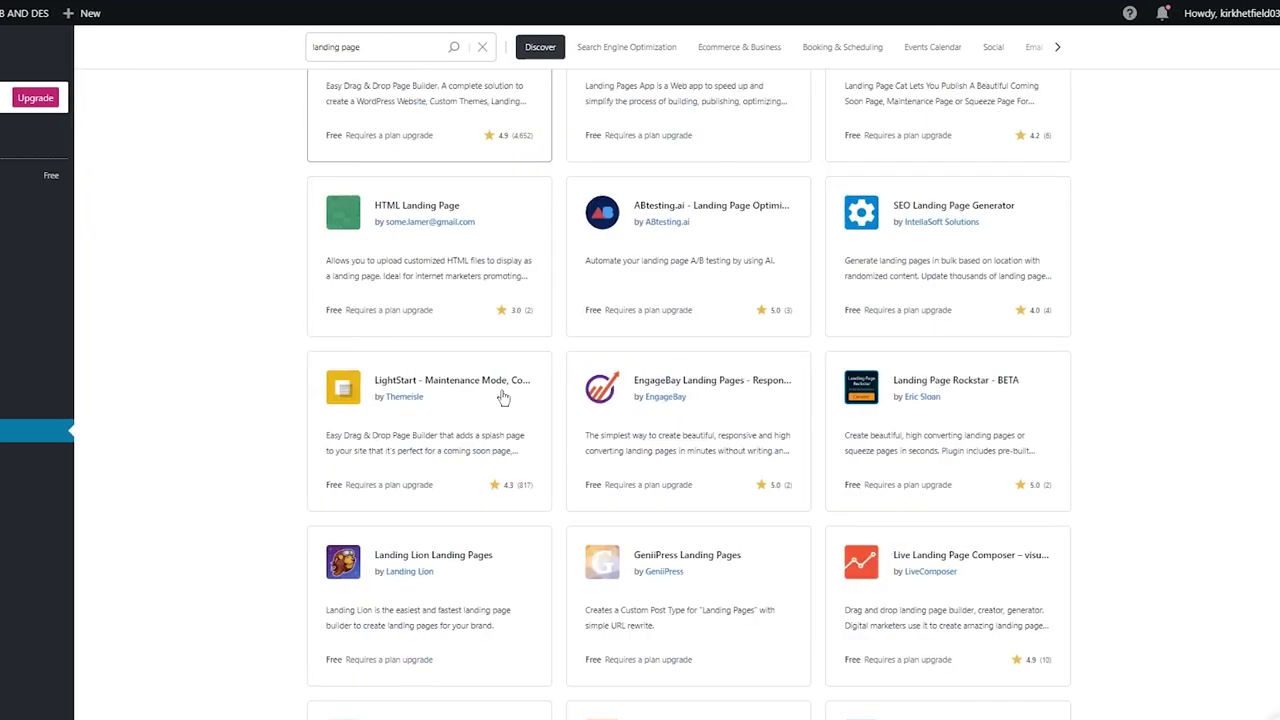
pyautogui.scroll(8, 271, 292)
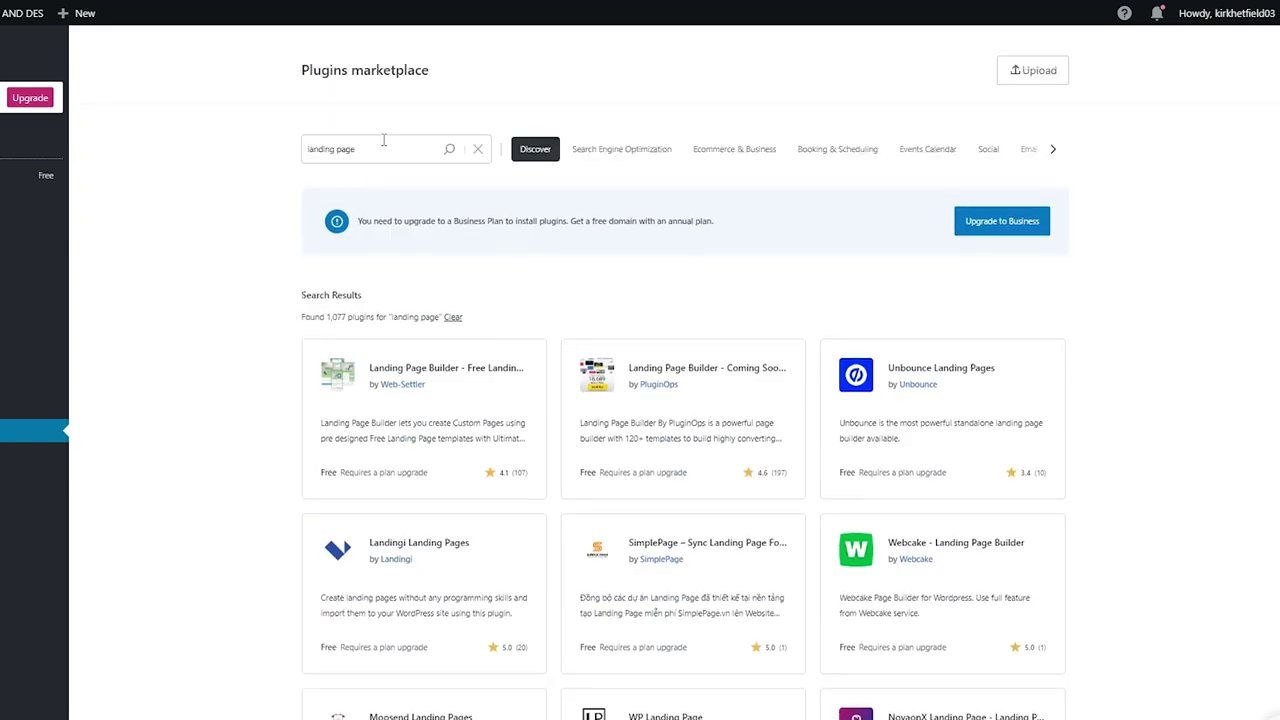
pyautogui.moveTo(384, 145); pyautogui.dragTo(263, 163)
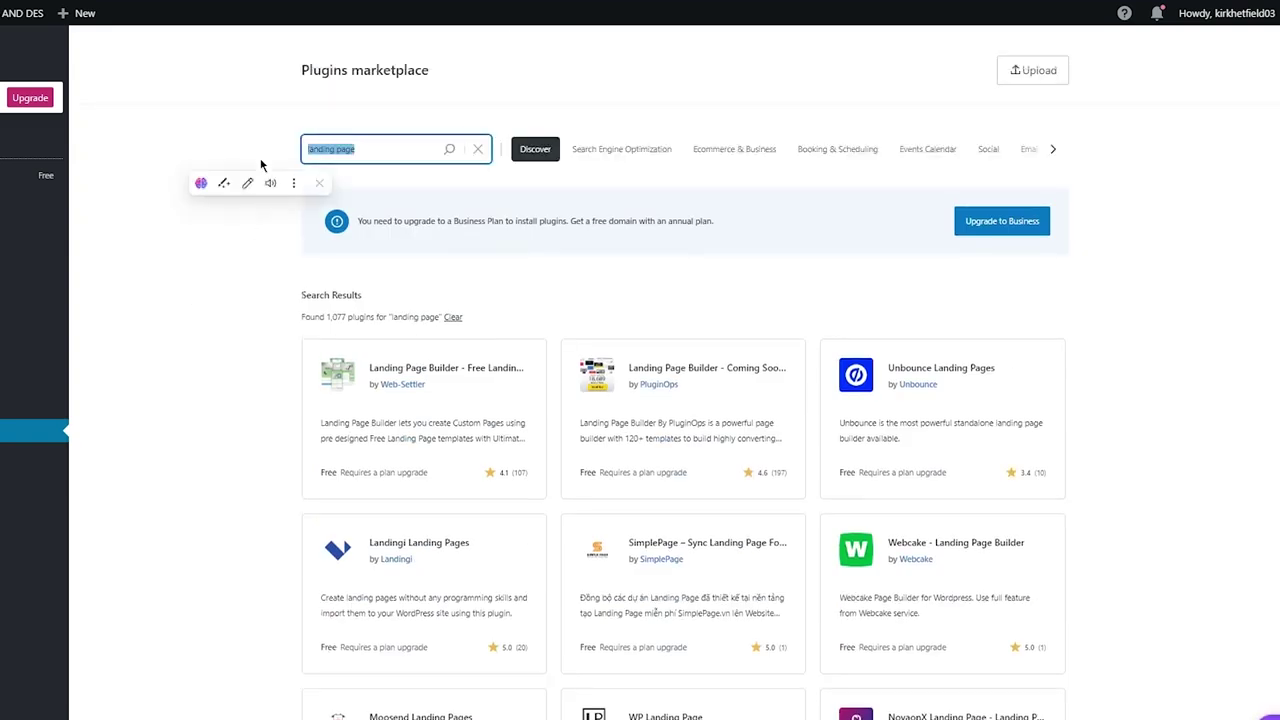
pyautogui.write('elemen')
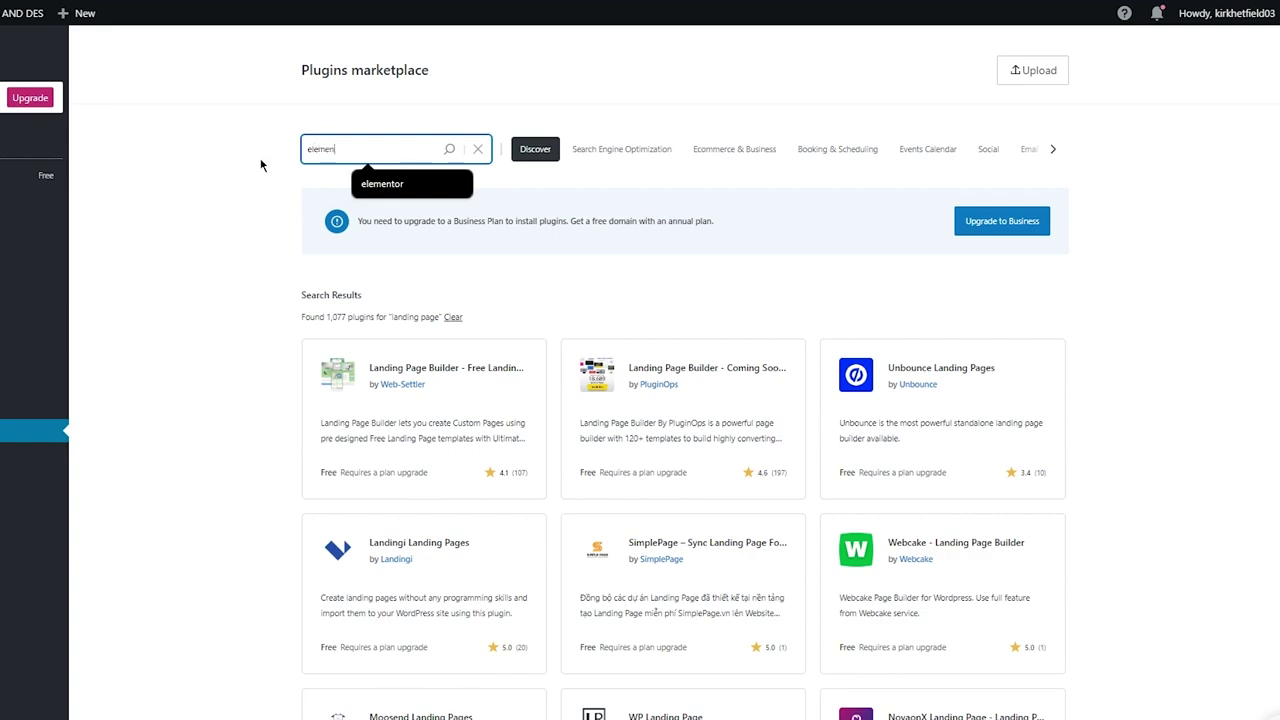
pyautogui.write('tor')
pyautogui.press('Return')
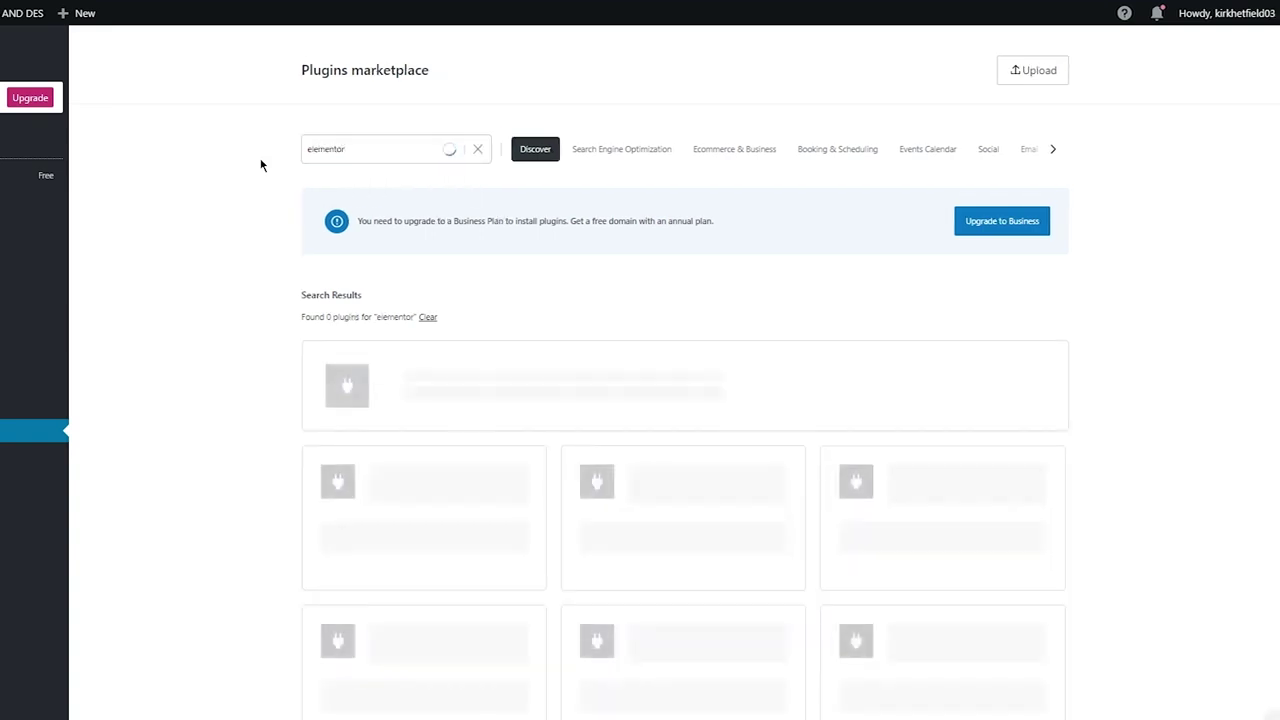
pyautogui.scroll(-3, 251, 344)
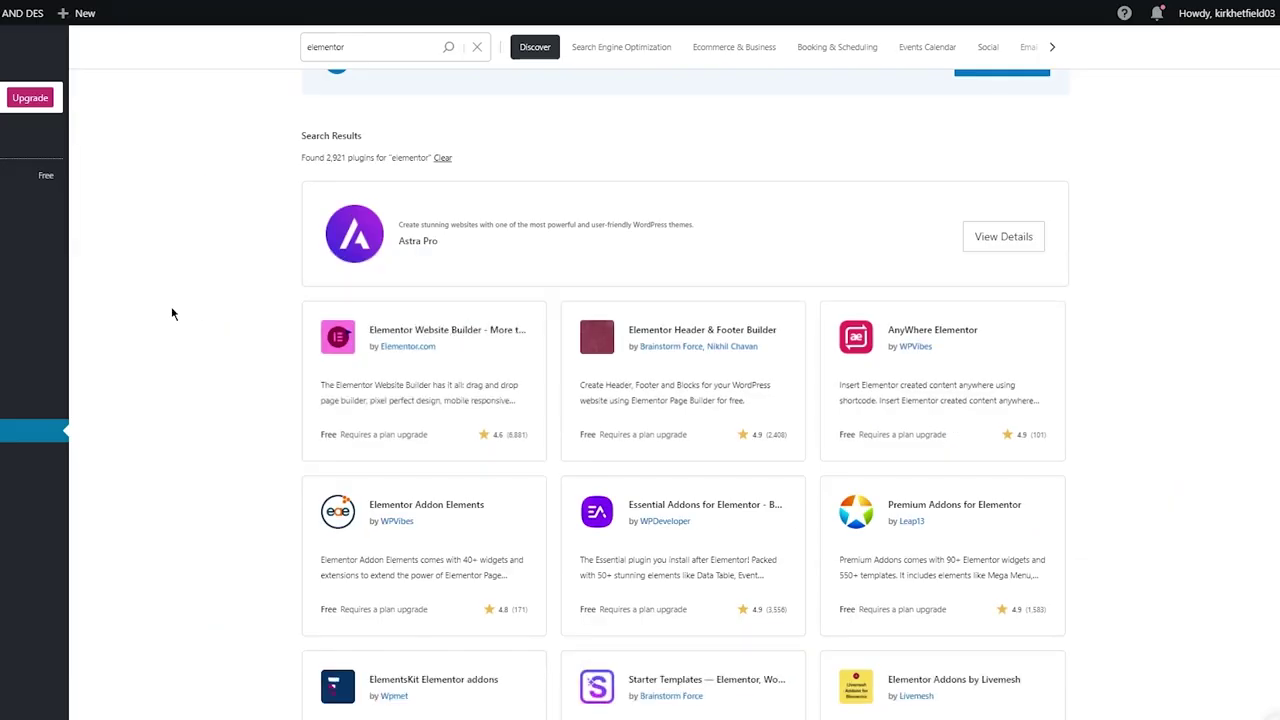
pyautogui.scroll(-7, 171, 313)
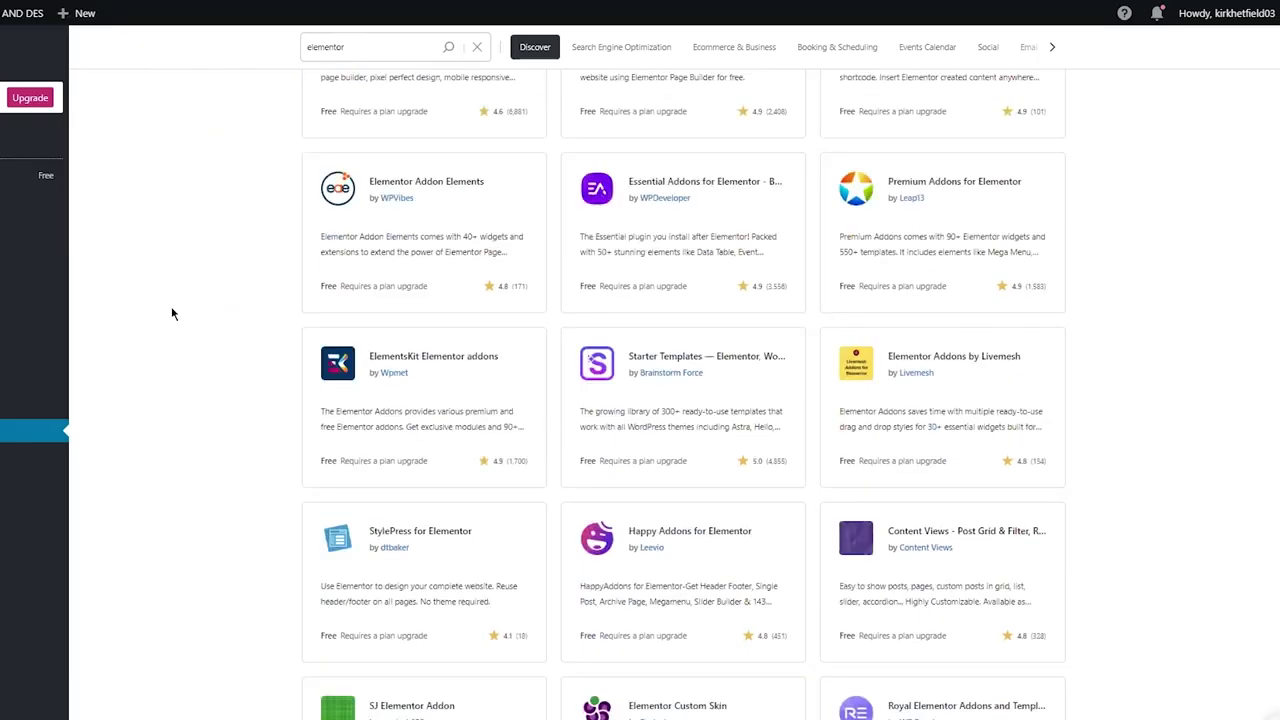
pyautogui.scroll(8, 171, 313)
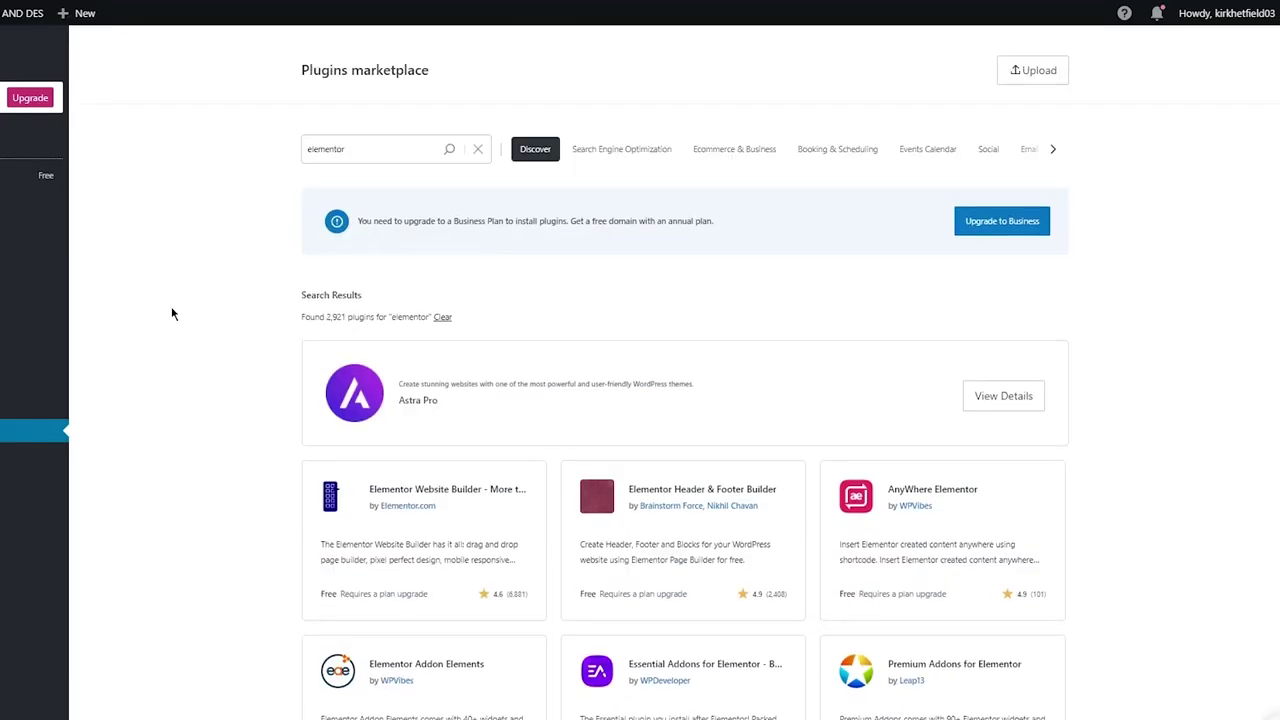
# Open the Elementor Website Builder plugin page and read its features and Business-plan pricing
pyautogui.click(452, 487)
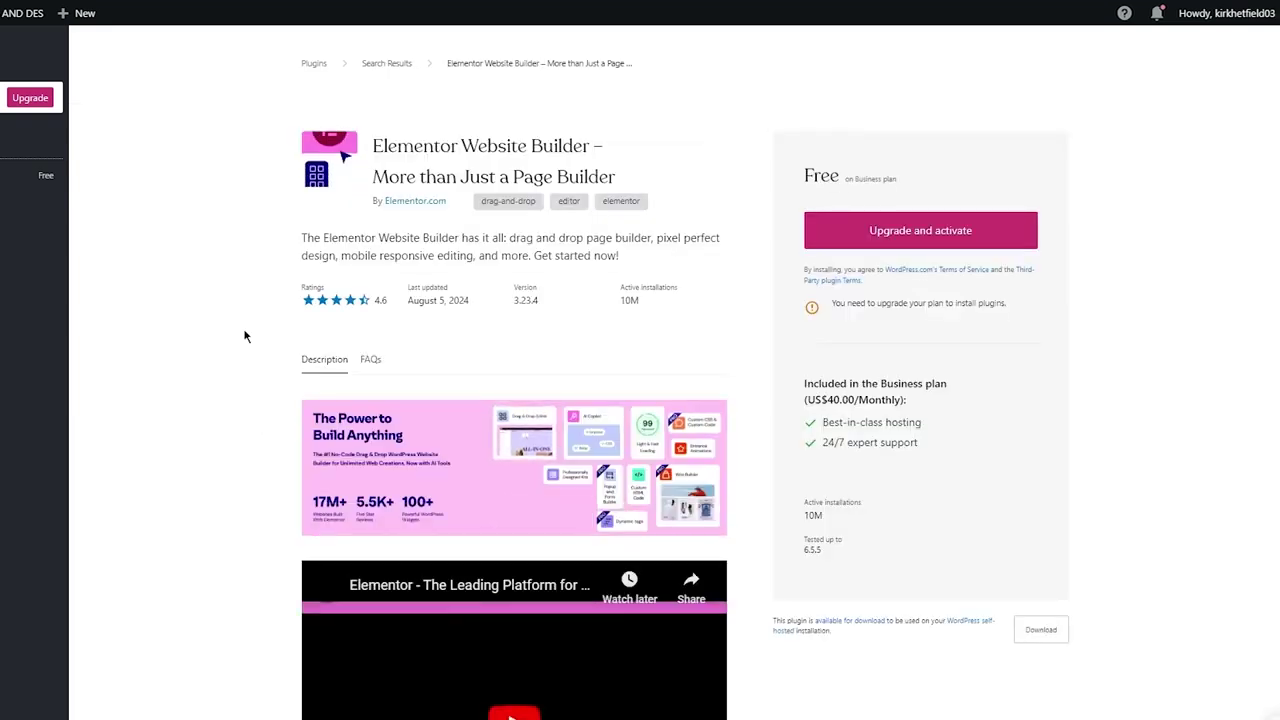
pyautogui.scroll(-8, 244, 336)
pyautogui.scroll(-2, 244, 336)
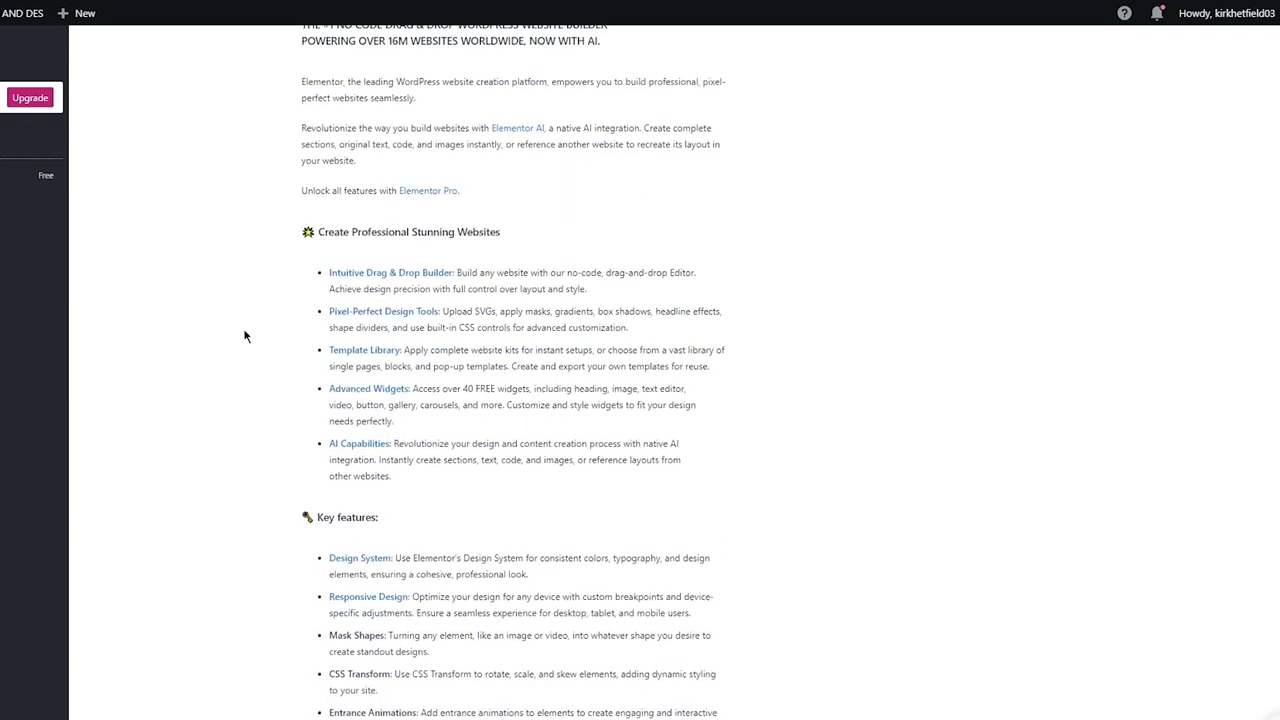
pyautogui.scroll(2, 244, 336)
pyautogui.scroll(-4, 244, 336)
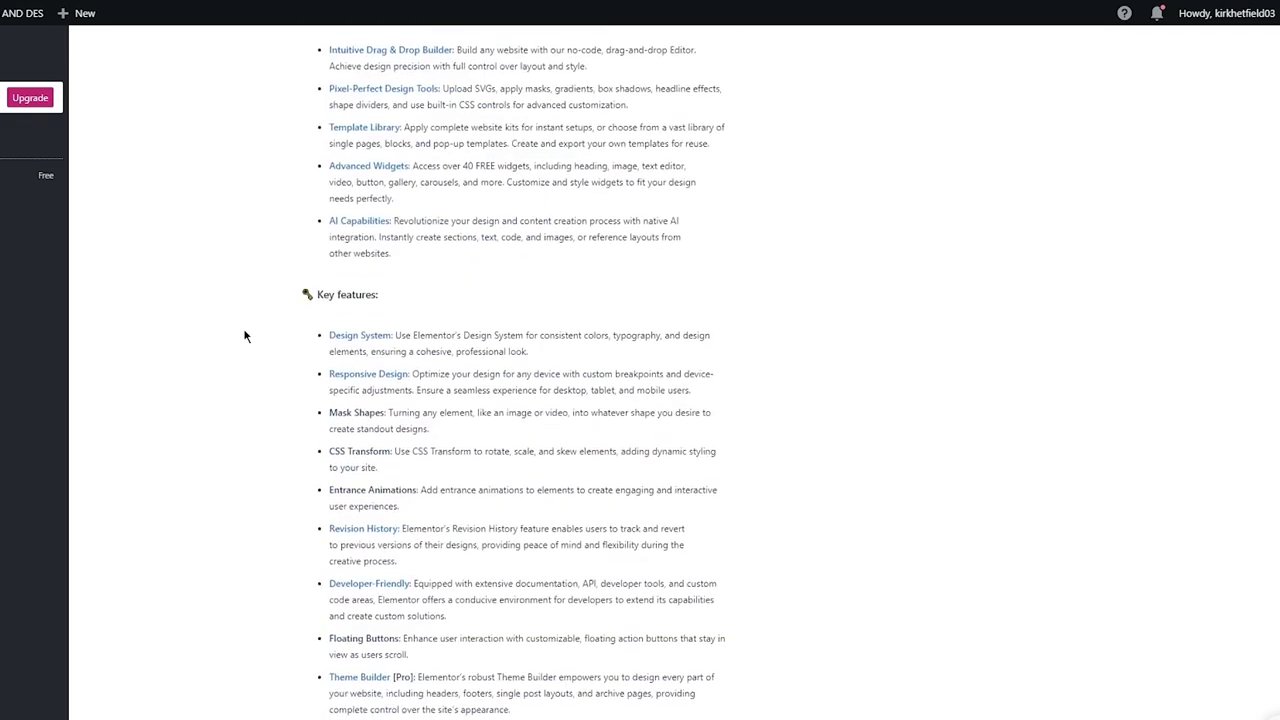
pyautogui.scroll(-15, 244, 336)
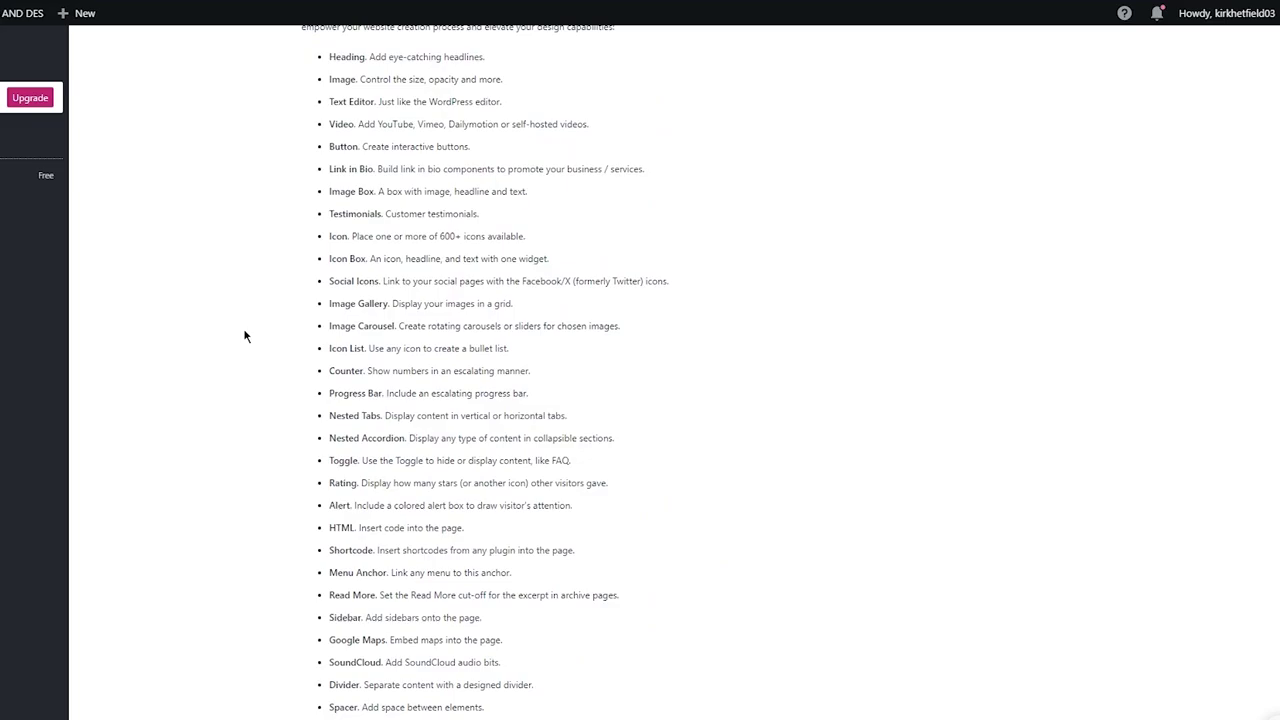
pyautogui.scroll(-20, 244, 336)
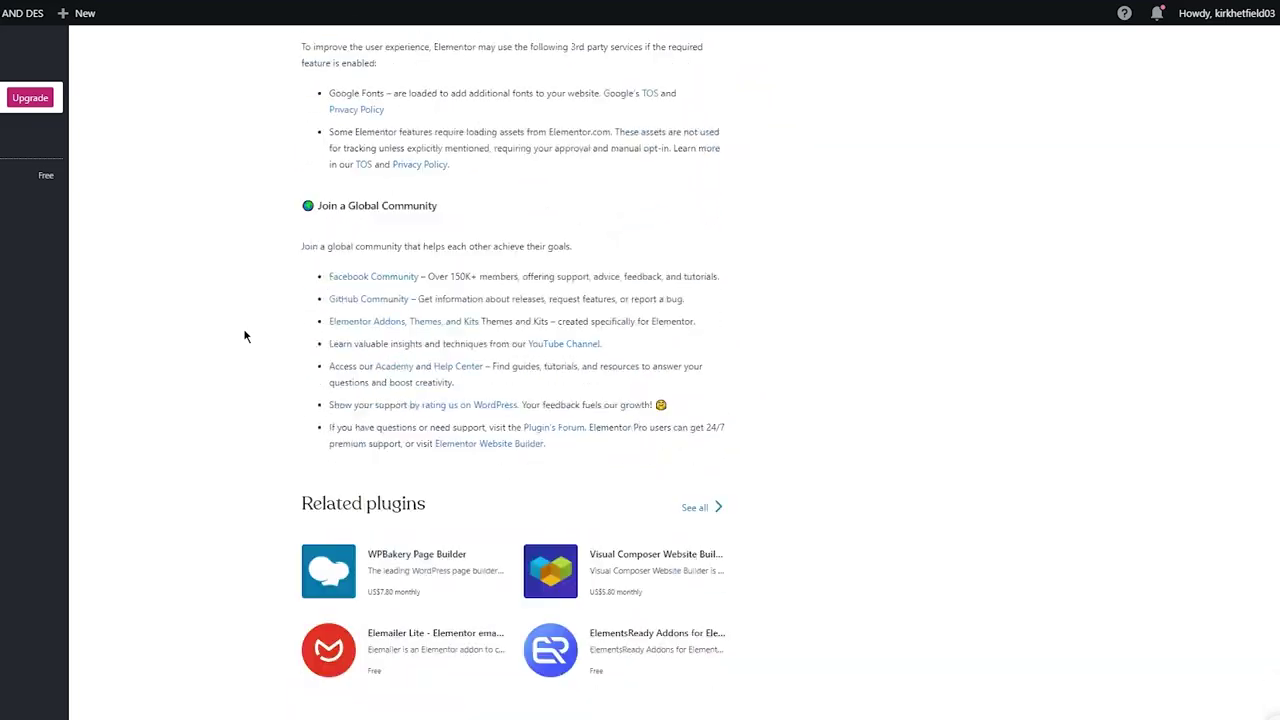
pyautogui.scroll(20, 244, 336)
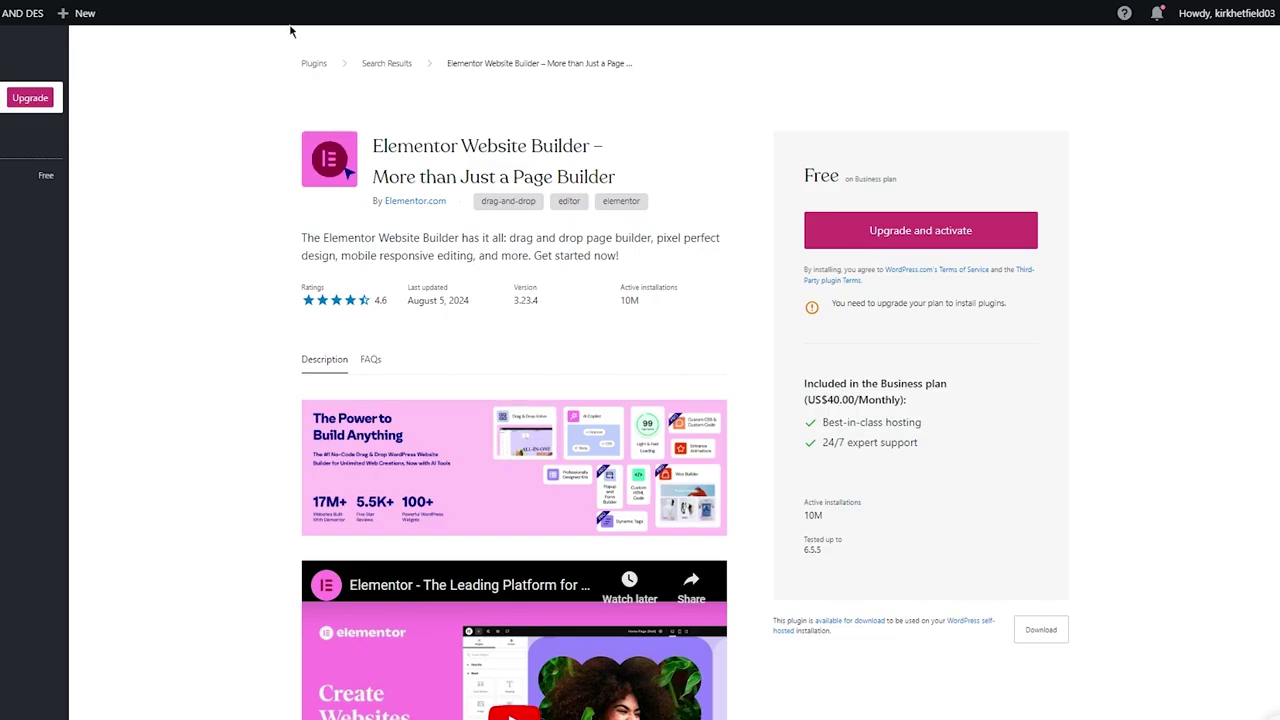
pyautogui.scroll(-20, 198, 231)
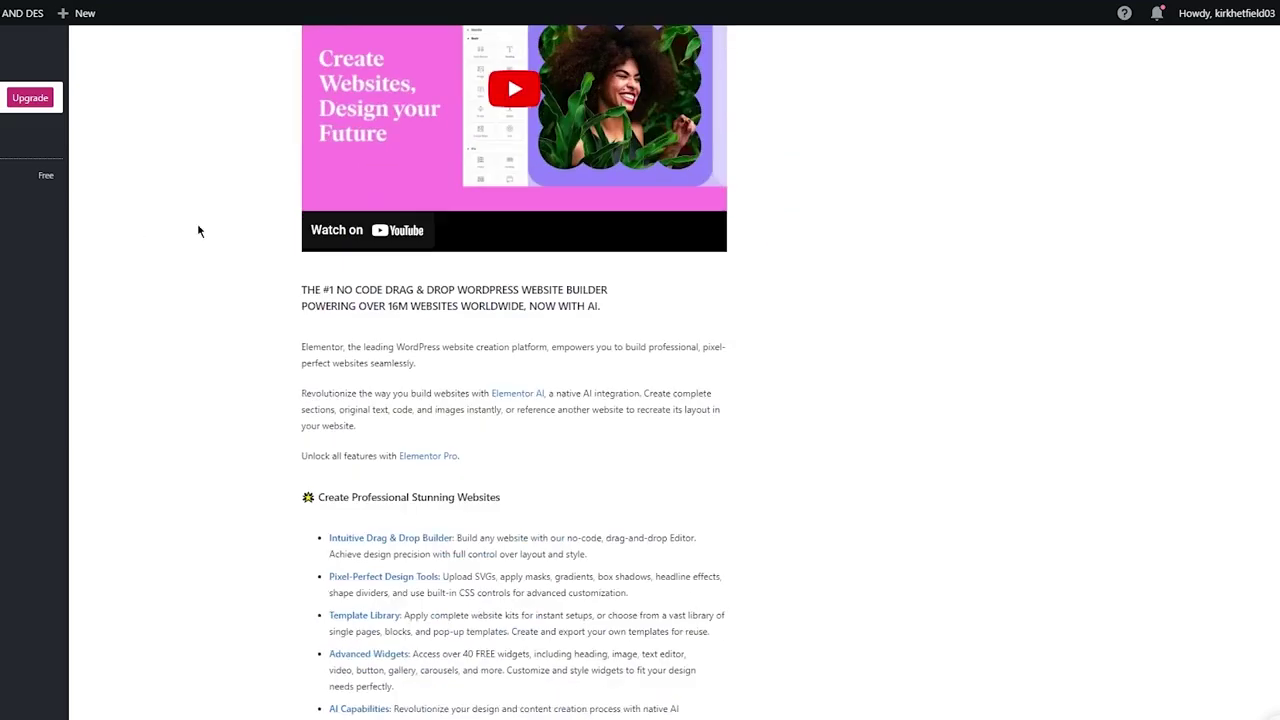
pyautogui.scroll(20, 198, 231)
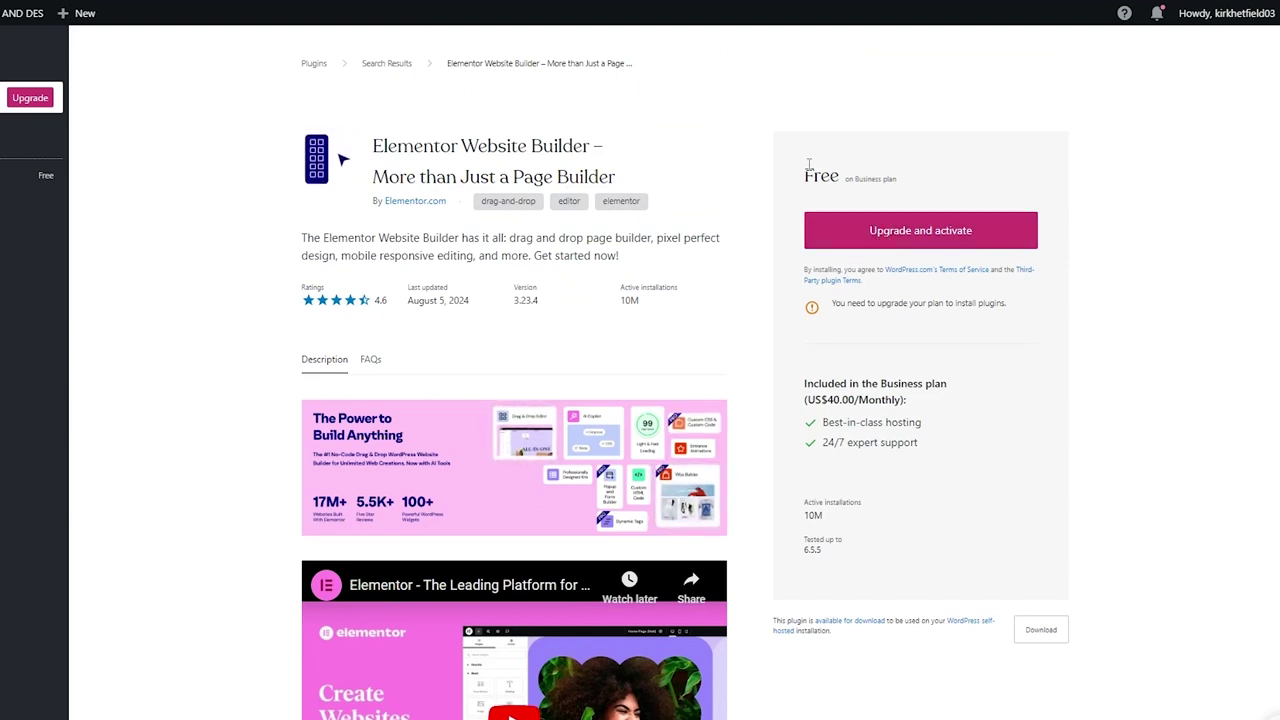
pyautogui.scroll(-3, 809, 168)
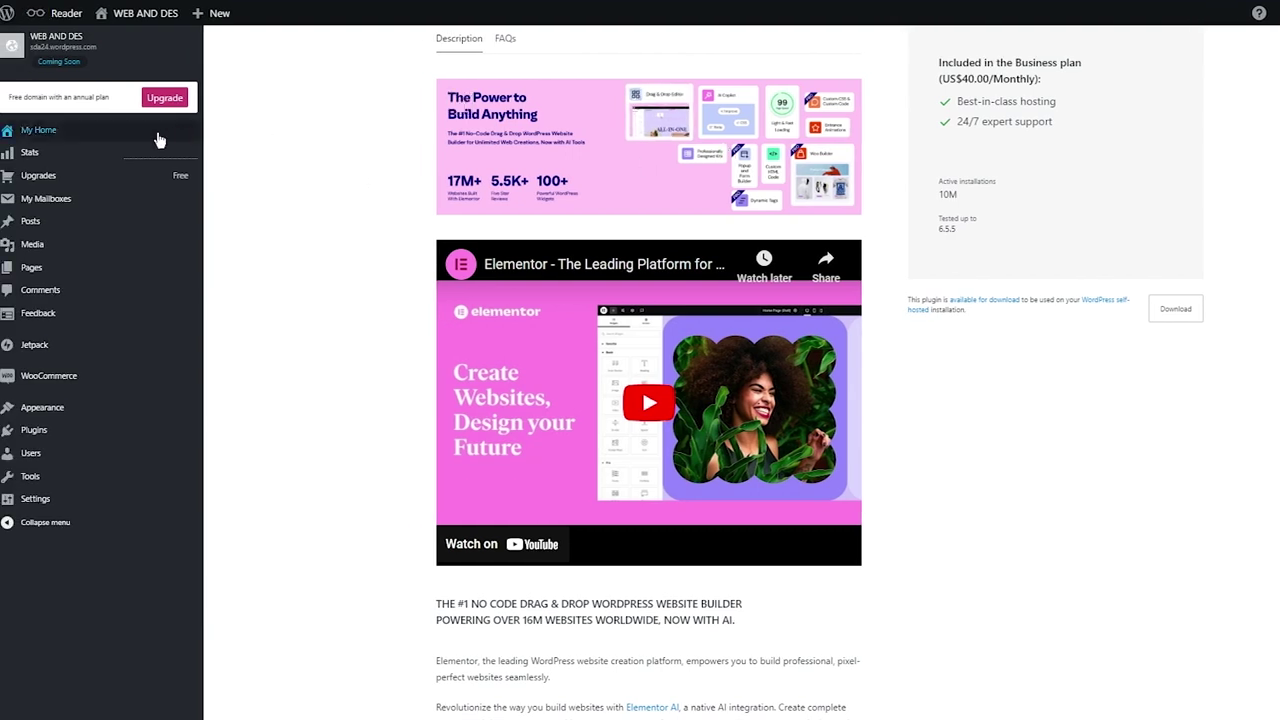
# Return to My Home, preview the live WEB AND DES site, and go to Appearance > Editor
pyautogui.click(158, 138)
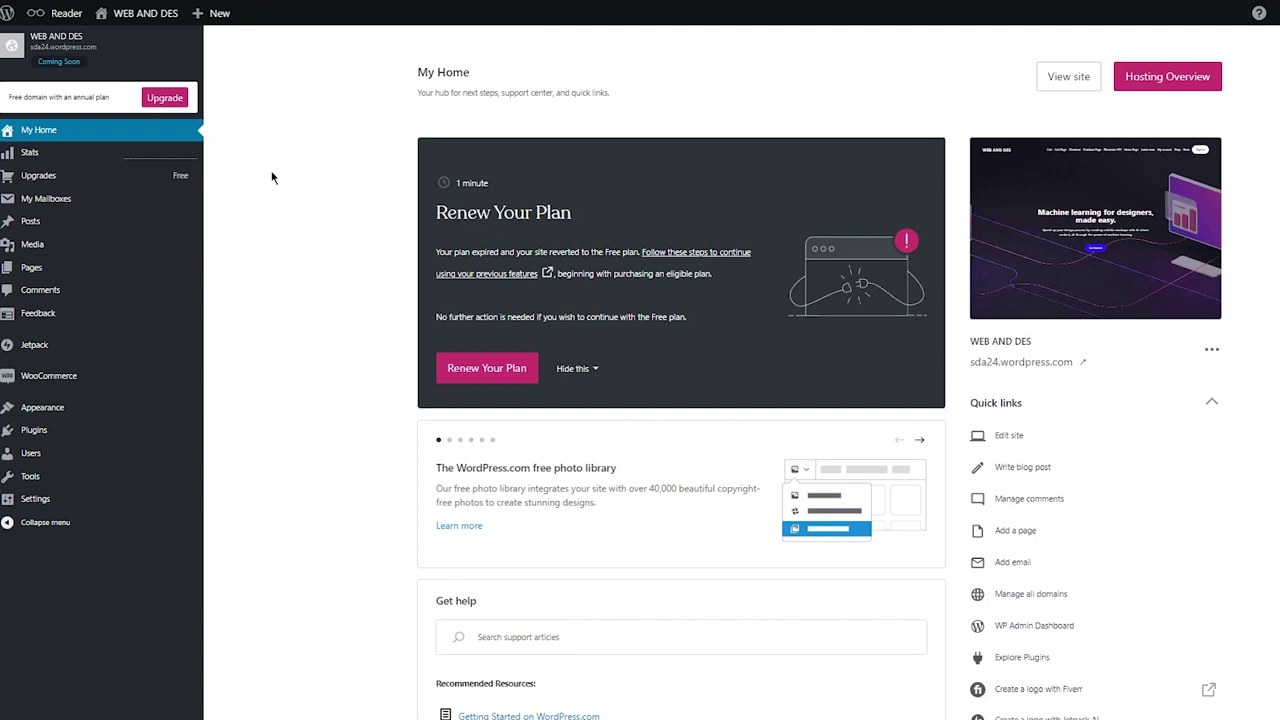
pyautogui.click(120, 61)
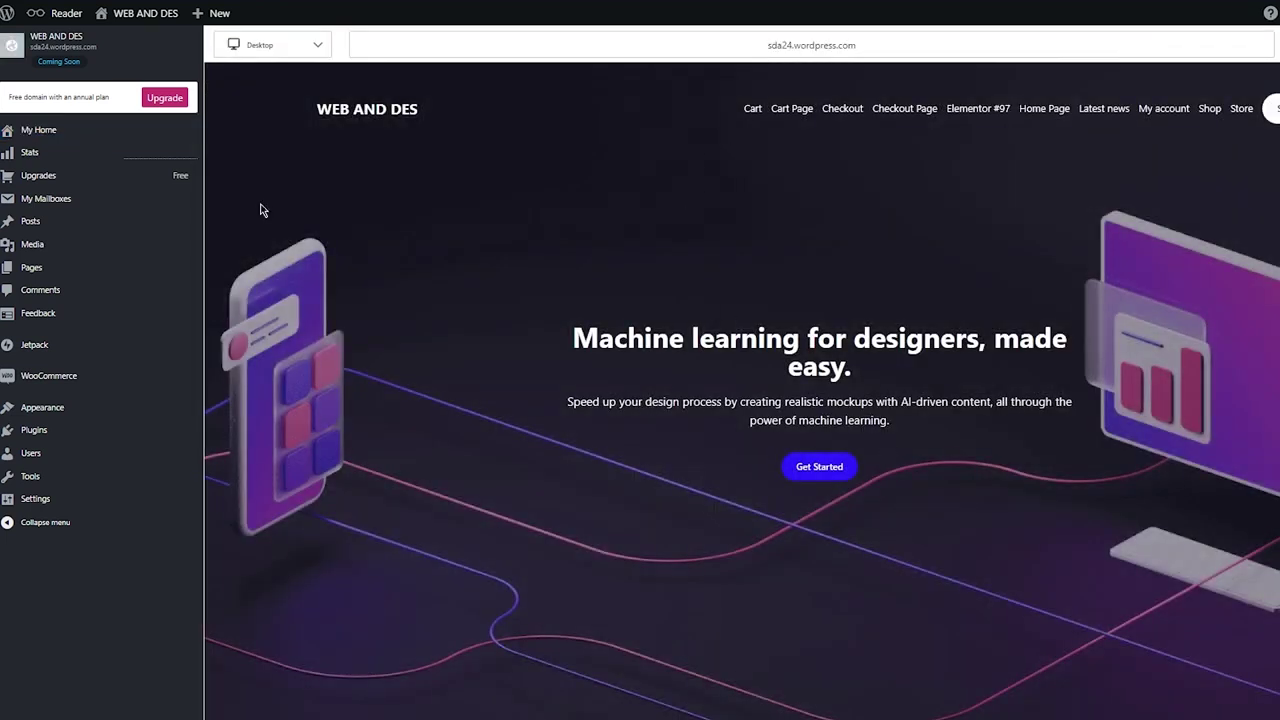
pyautogui.moveTo(107, 423)
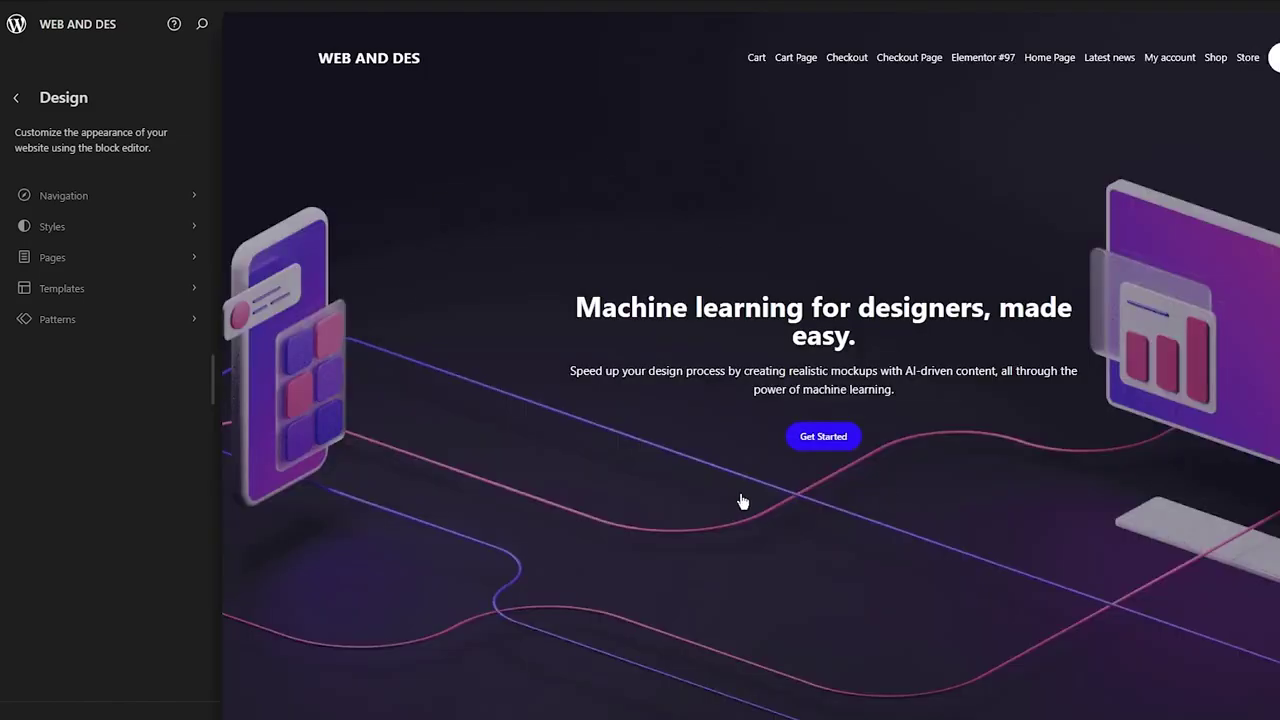
# Make the Navigation page list editable and open the Blog Home template in the full editor
pyautogui.scroll(-15, 743, 501)
pyautogui.scroll(15, 743, 501)
pyautogui.scroll(-4, 743, 501)
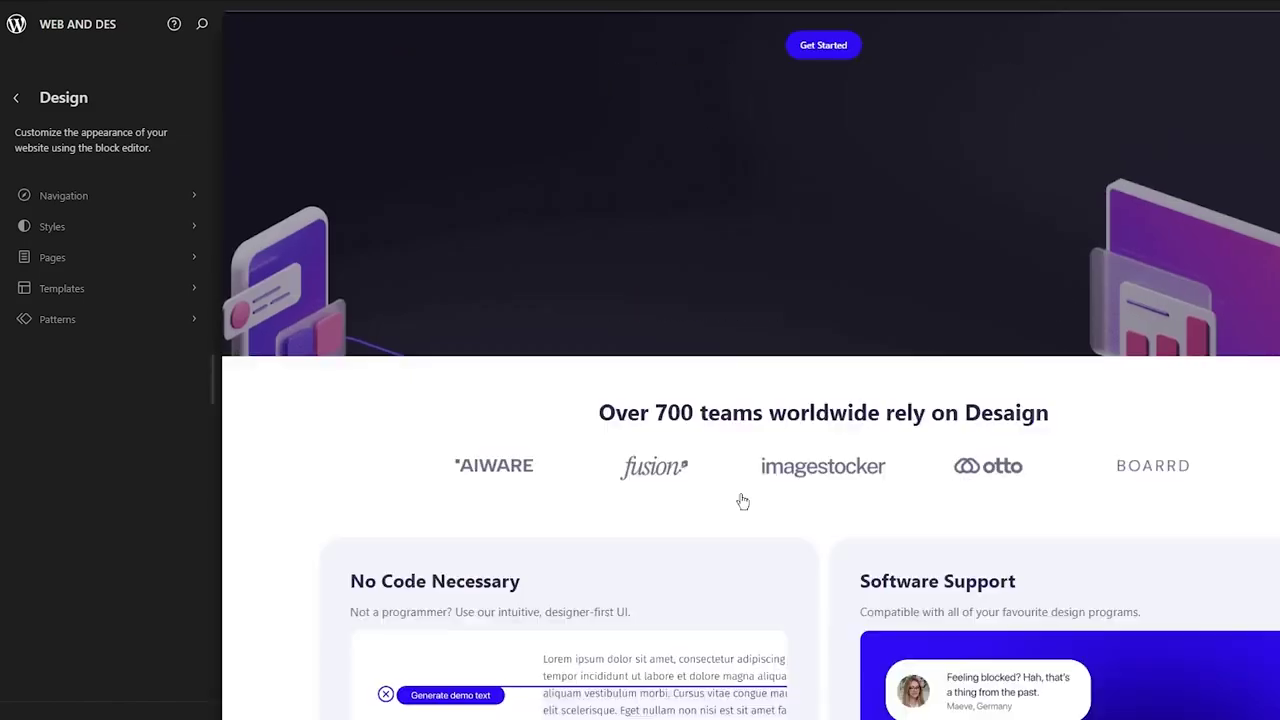
pyautogui.scroll(-10, 743, 501)
pyautogui.scroll(15, 743, 501)
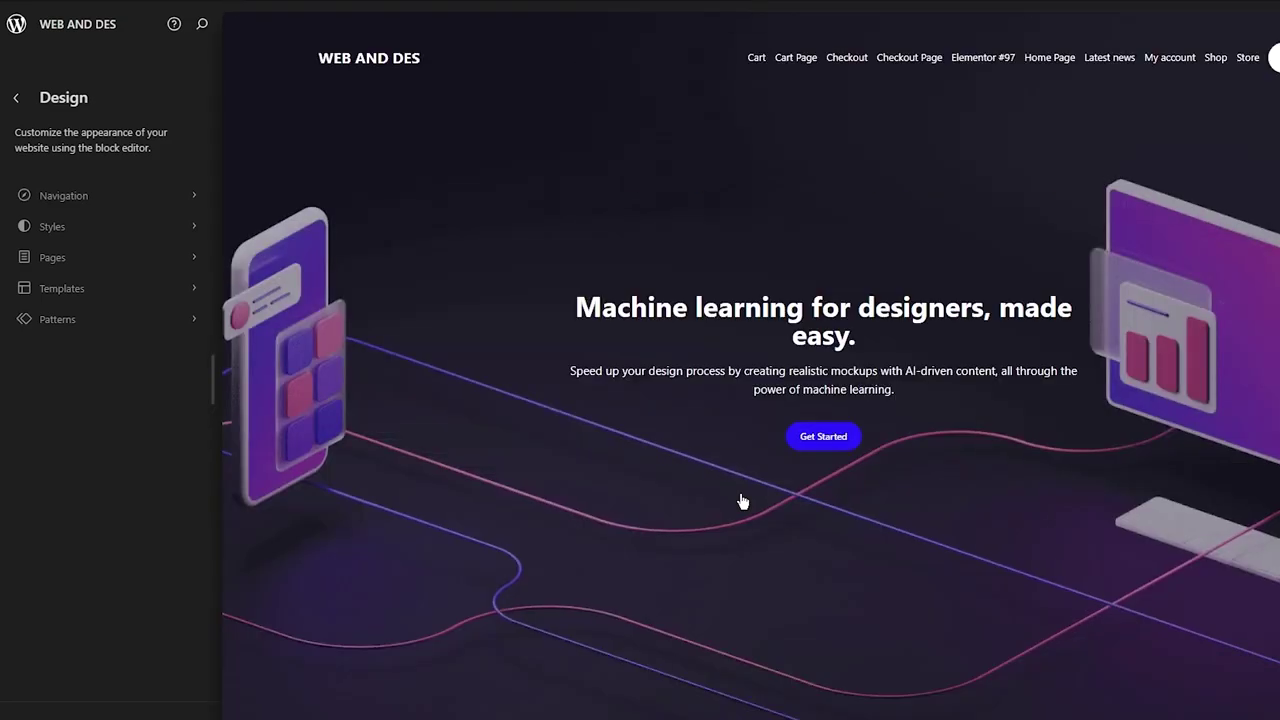
pyautogui.click(172, 195)
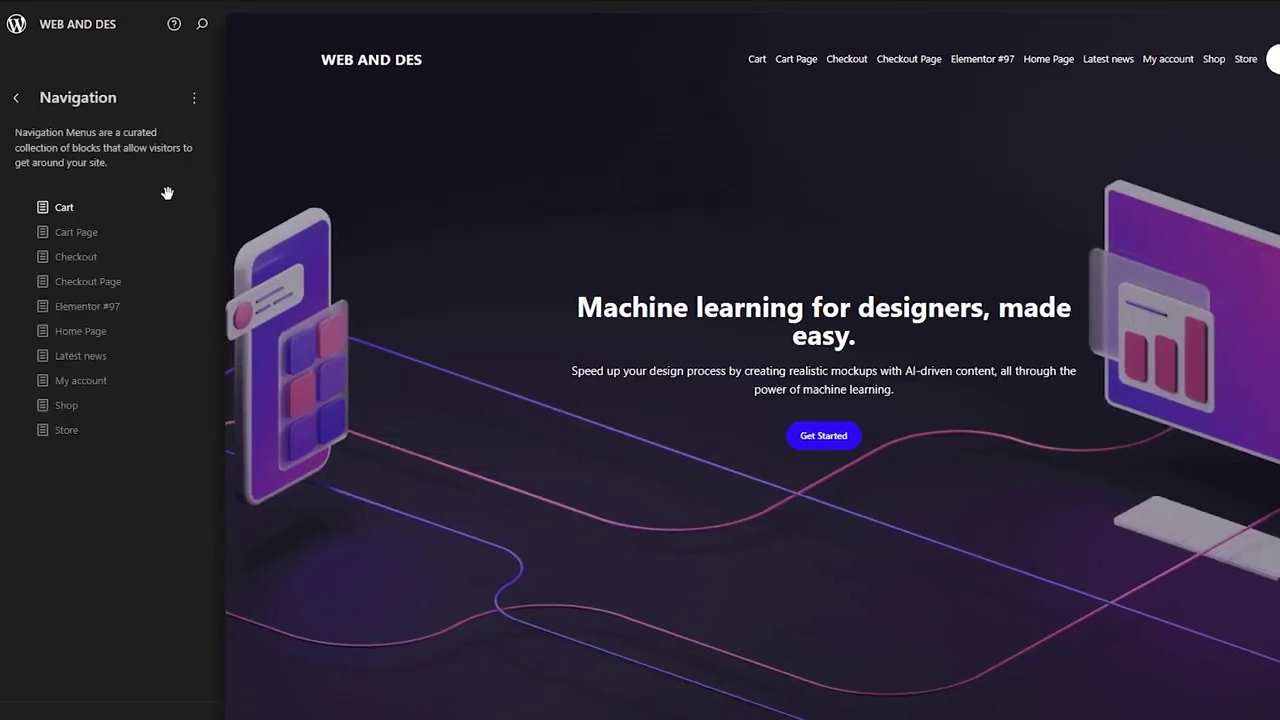
pyautogui.click(196, 100)
pyautogui.click(196, 100)
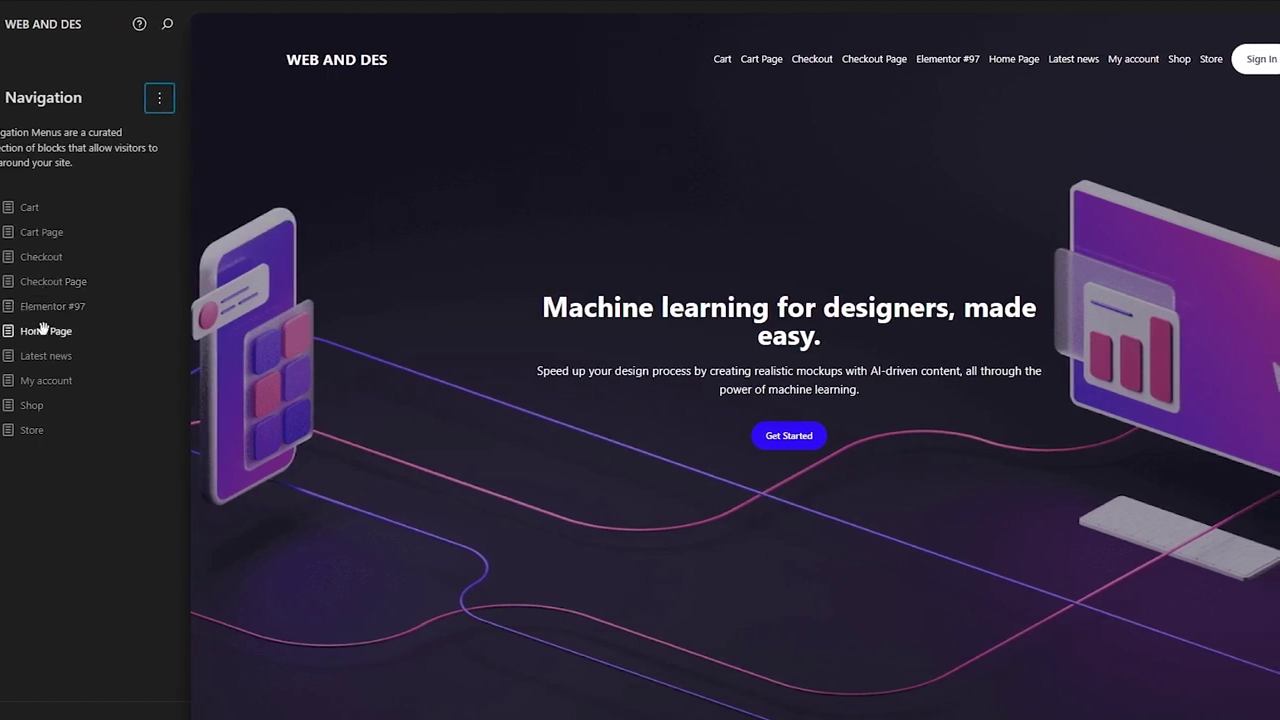
pyautogui.click(35, 216)
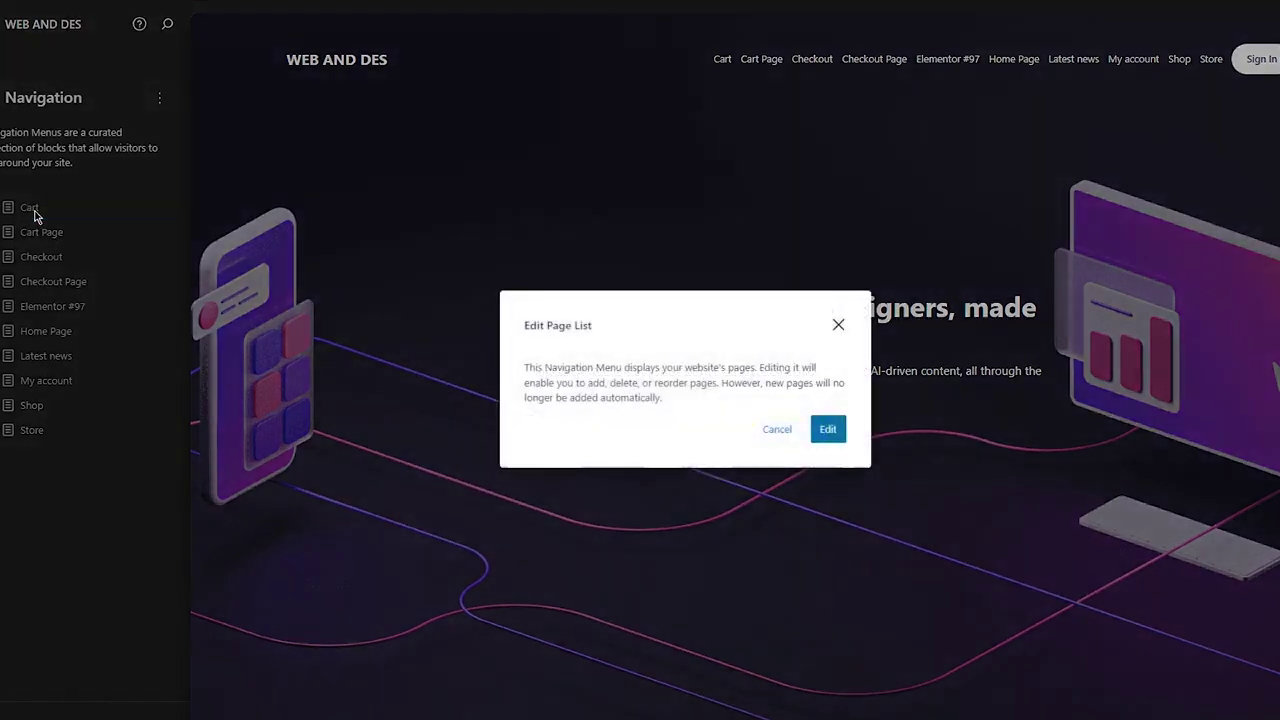
pyautogui.click(827, 429)
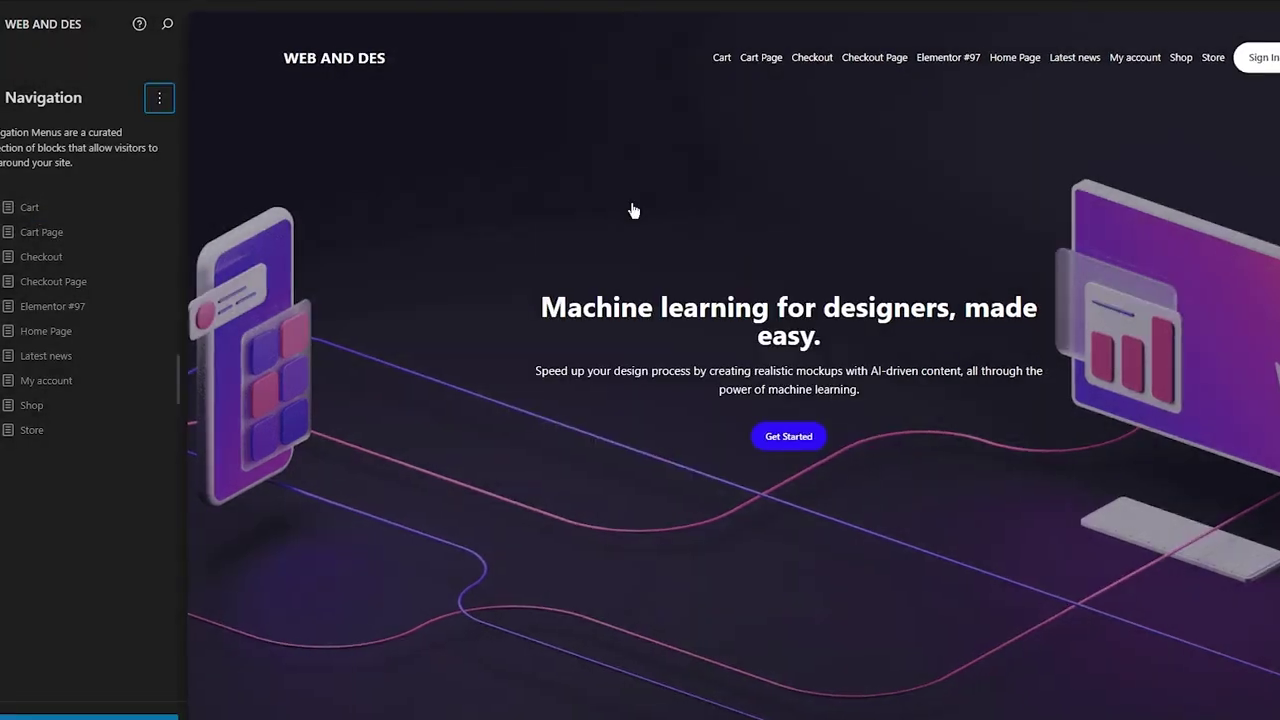
pyautogui.click(577, 174)
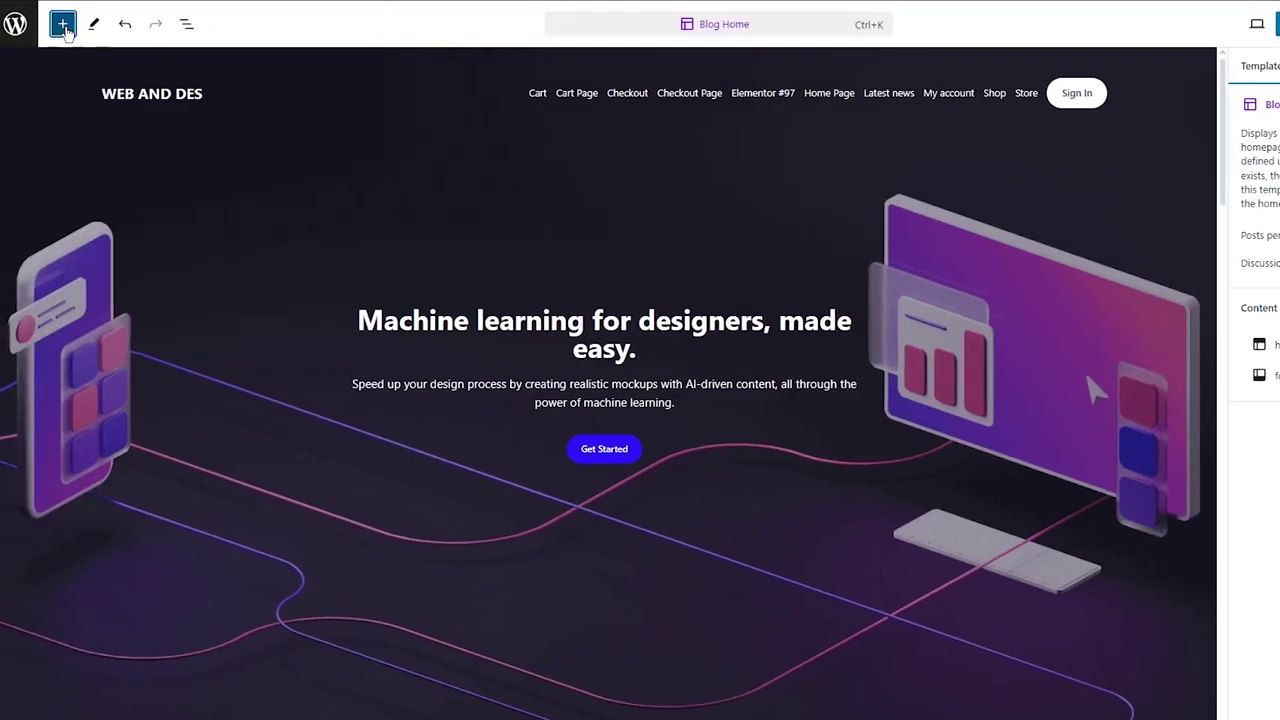
# Open the block library and try dragging Image blocks onto the Blog Home template
pyautogui.click(63, 24)
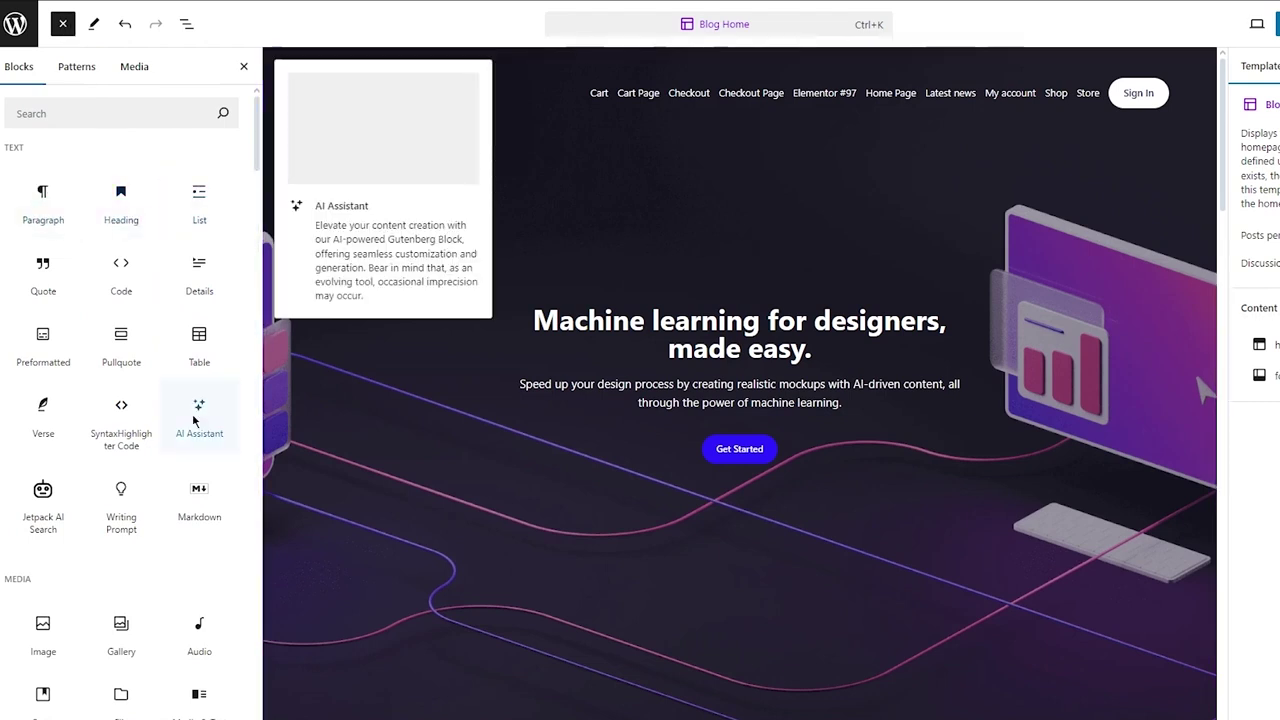
pyautogui.scroll(-5, 195, 500)
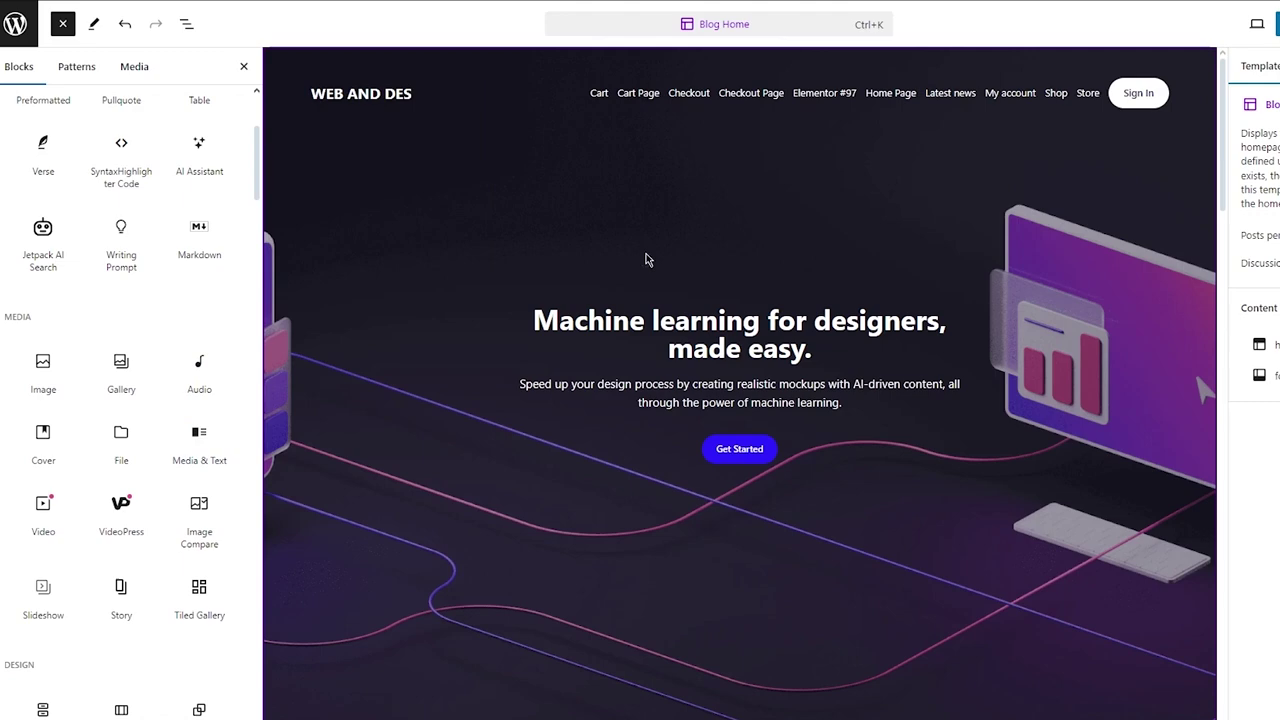
pyautogui.moveTo(175, 238)
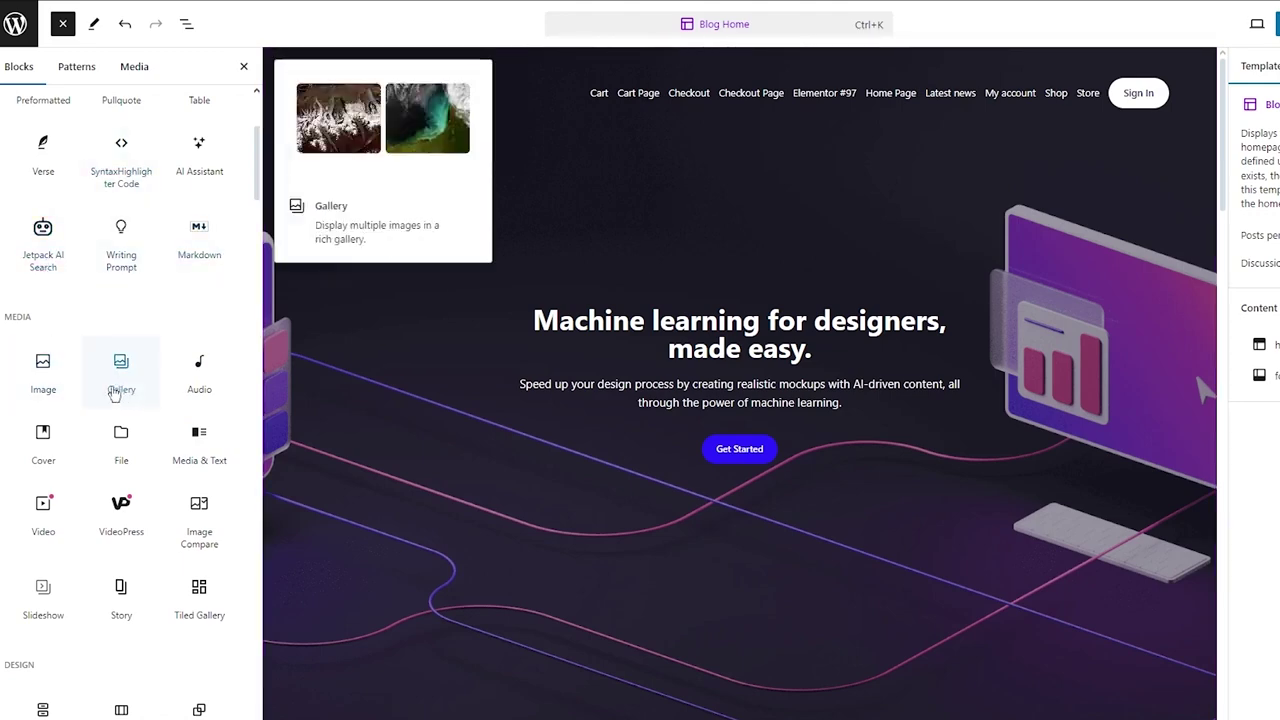
pyautogui.moveTo(43, 370); pyautogui.dragTo(828, 429)
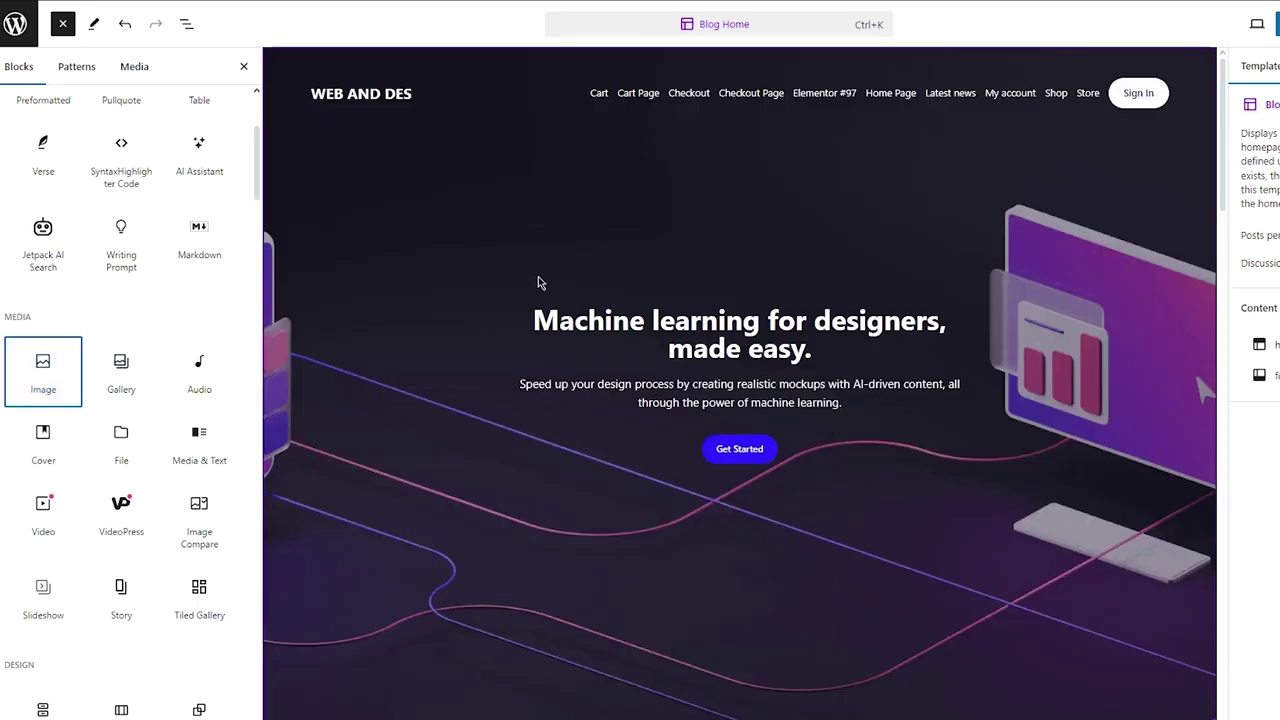
pyautogui.moveTo(50, 376)
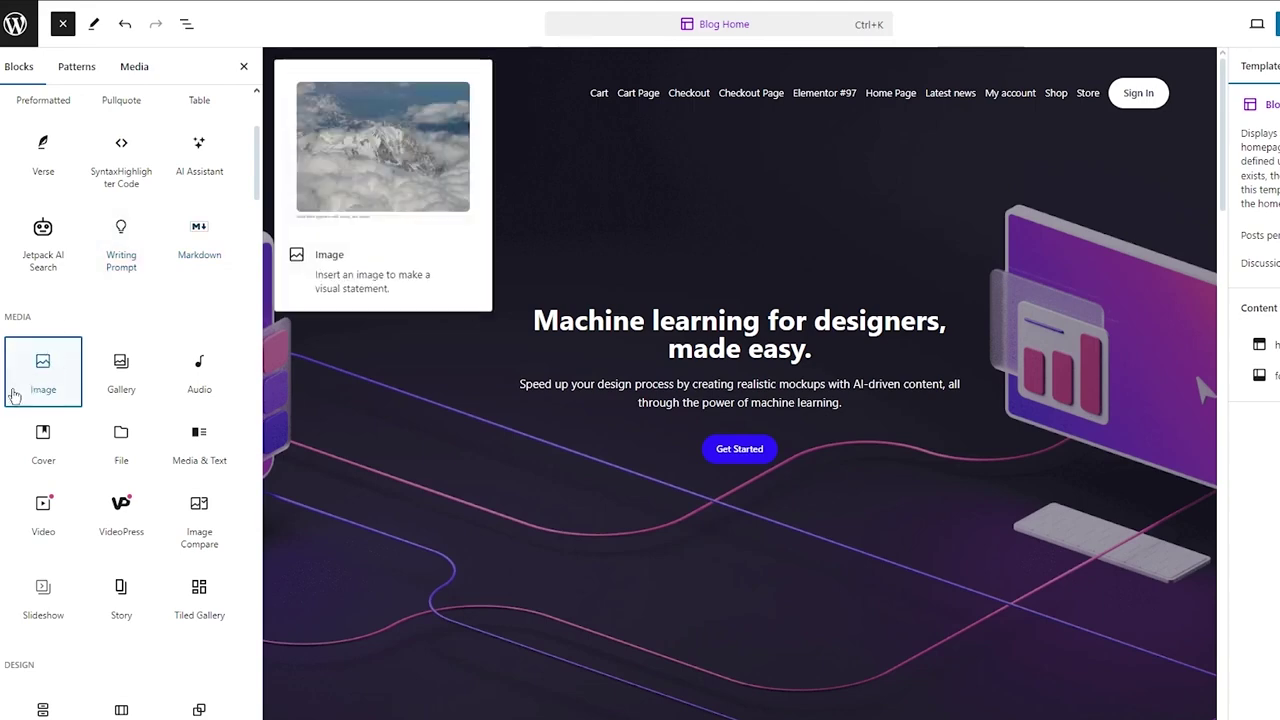
pyautogui.moveTo(14, 396); pyautogui.dragTo(618, 453)
pyautogui.scroll(-20, 781, 416)
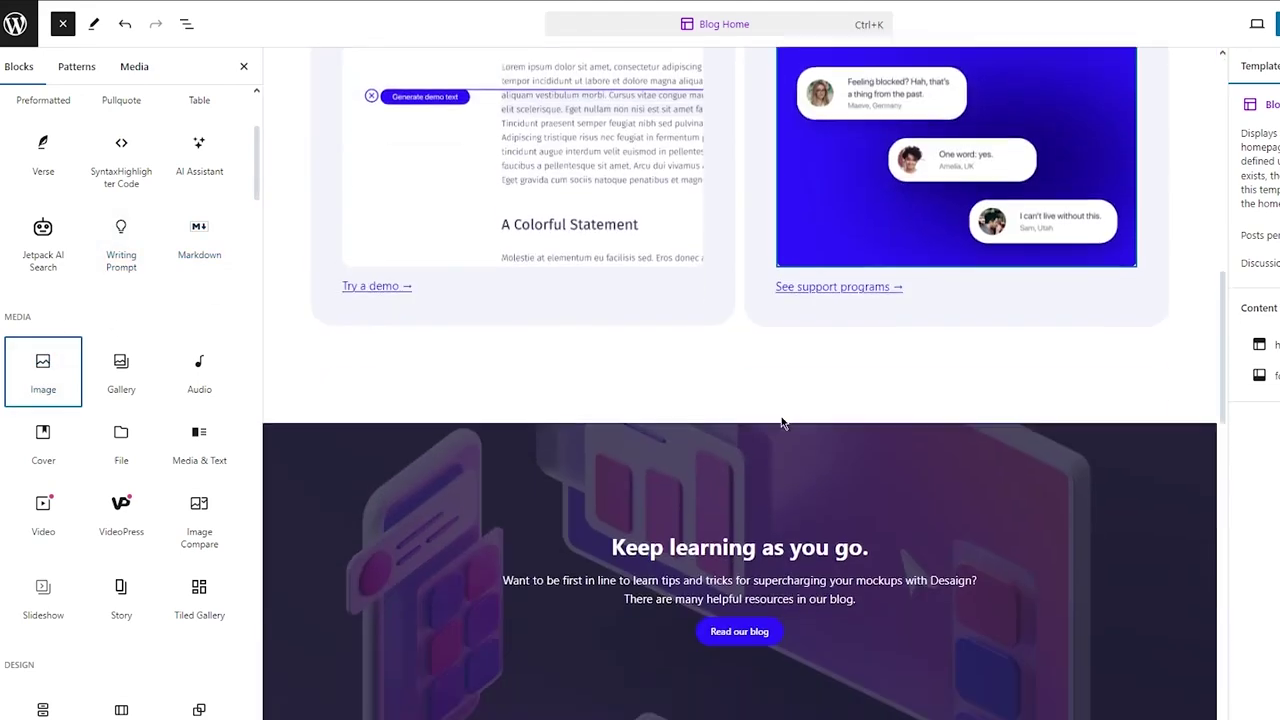
pyautogui.scroll(20, 781, 420)
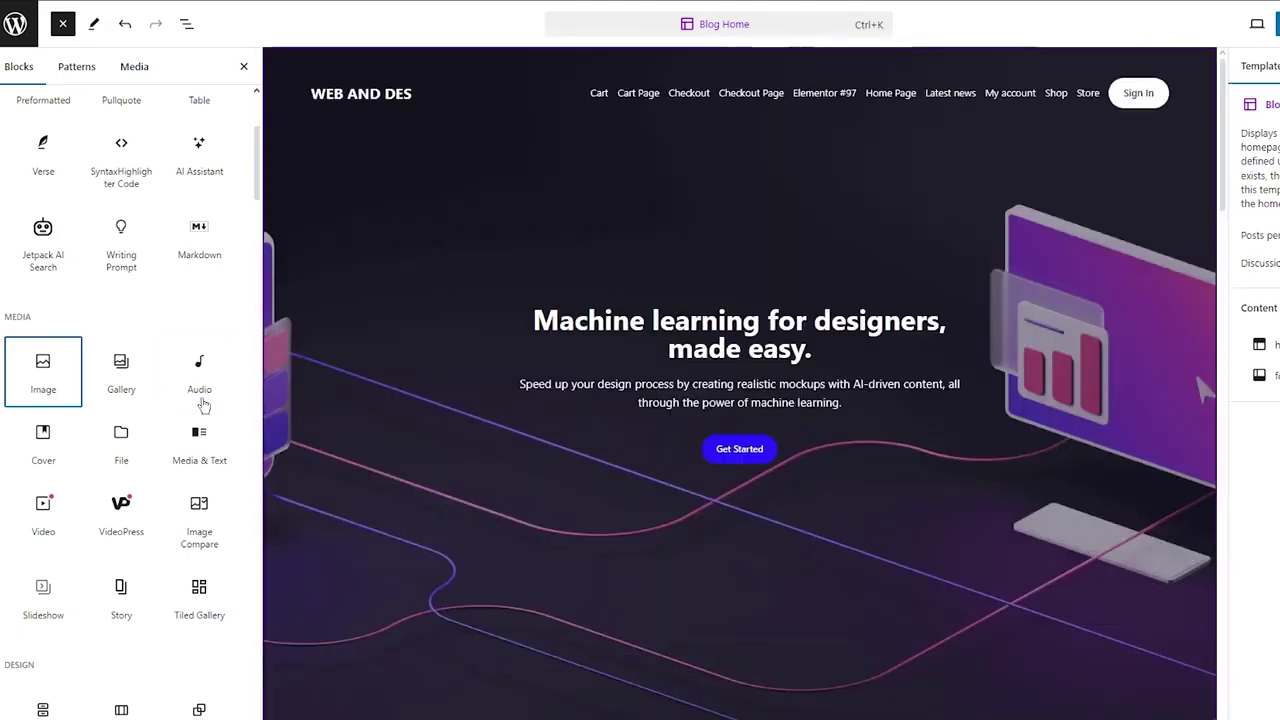
# Browse more Text and Media blocks and select the spacer near the hero's bottom
pyautogui.moveTo(184, 380)
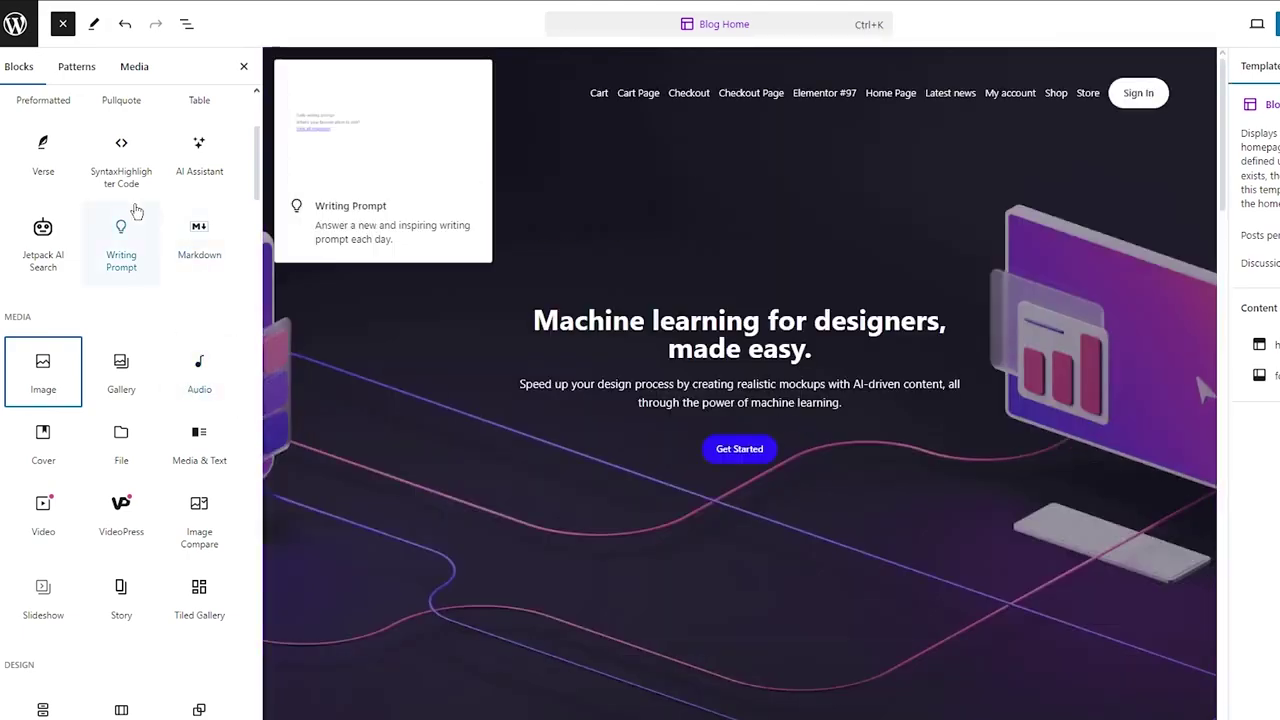
pyautogui.scroll(5, 134, 206)
pyautogui.moveTo(43, 200); pyautogui.dragTo(729, 523)
pyautogui.moveTo(30, 218)
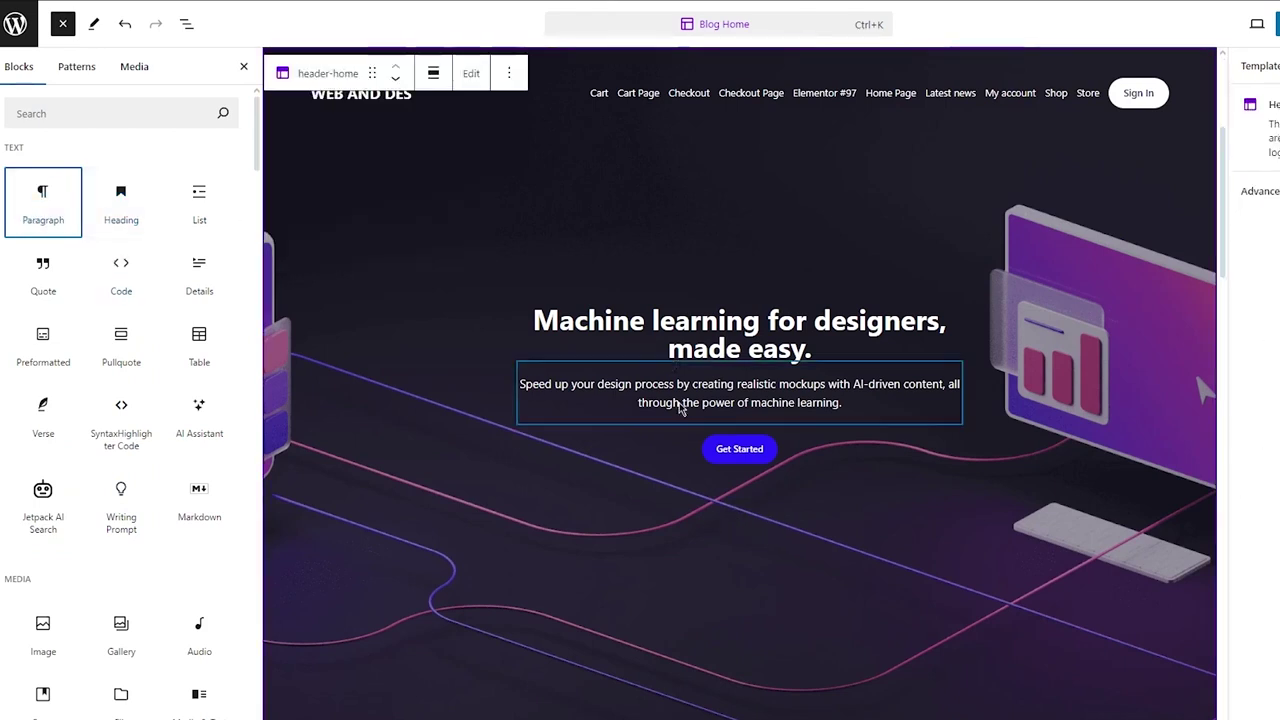
pyautogui.scroll(-3, 760, 309)
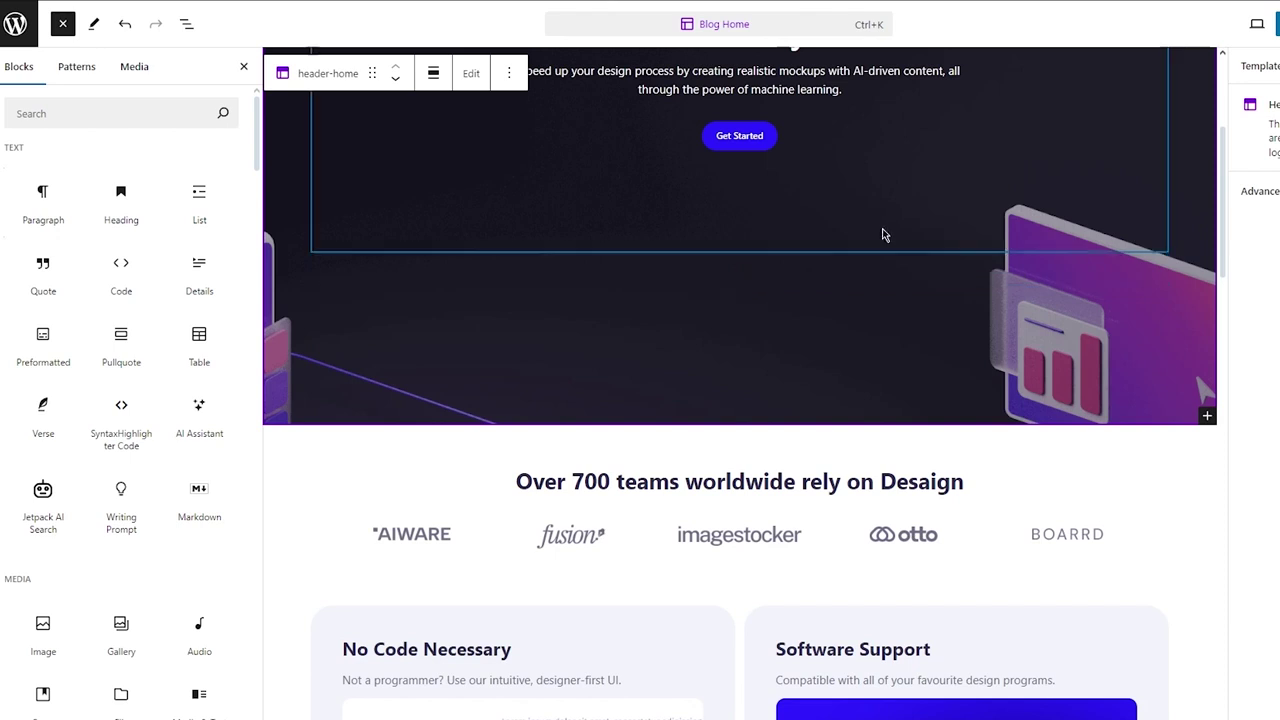
pyautogui.scroll(3, 884, 234)
pyautogui.click(740, 671)
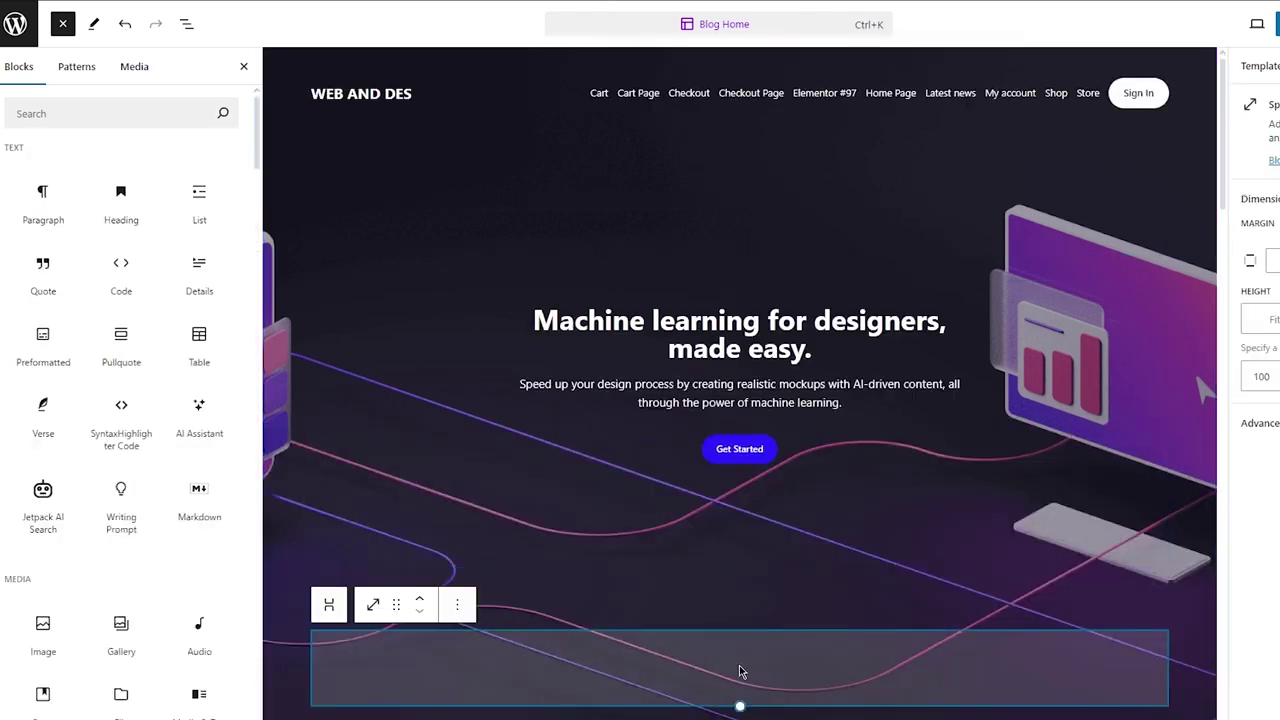
pyautogui.scroll(-15, 1051, 290)
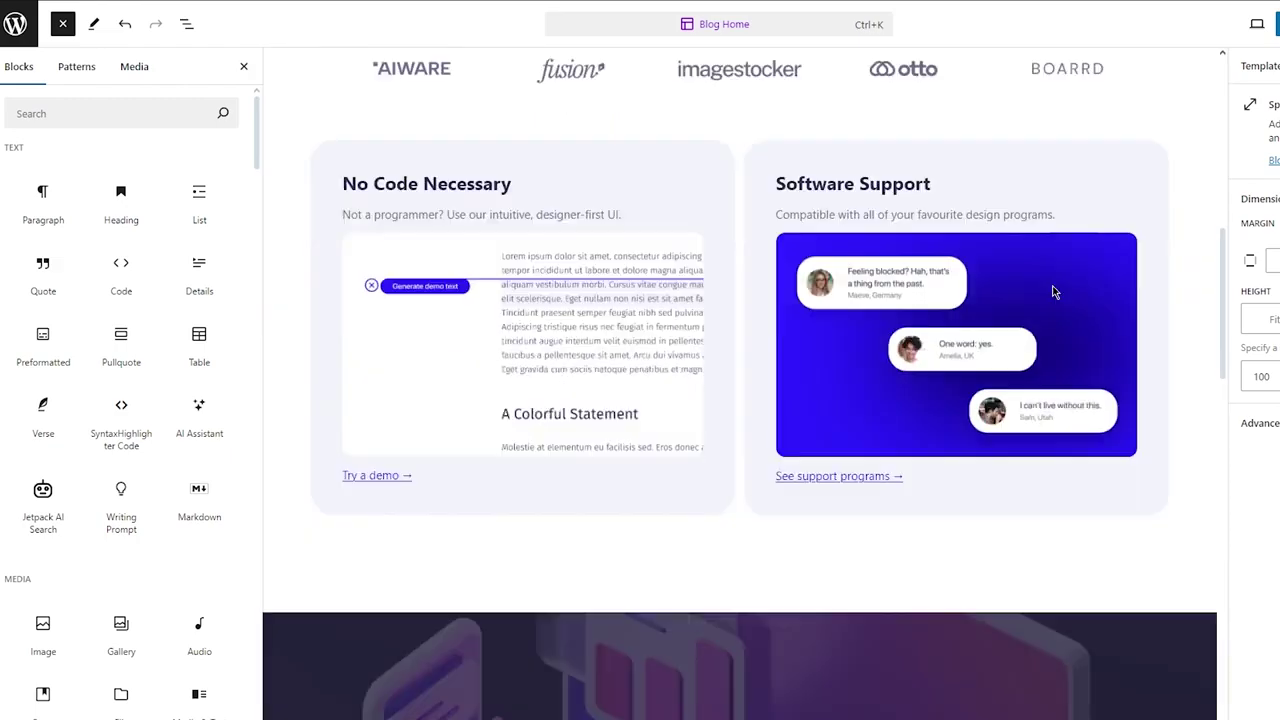
pyautogui.scroll(15, 1052, 290)
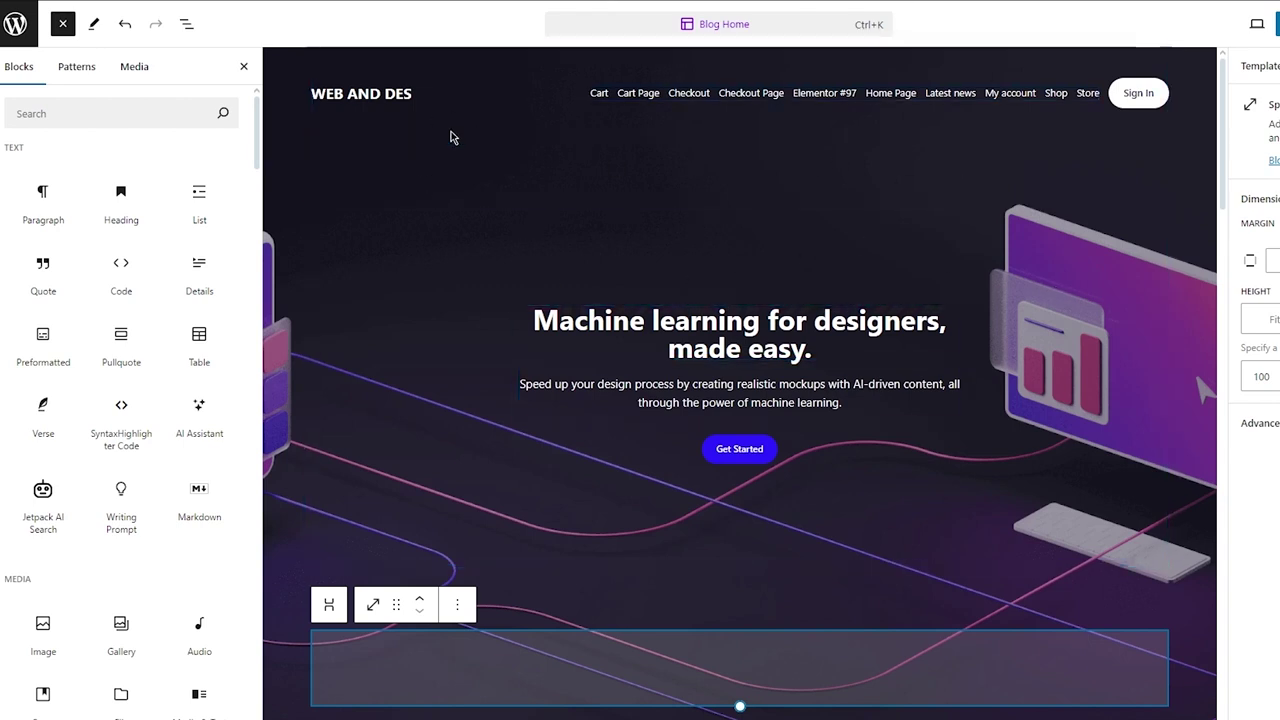
# Go to the Mailchimp site, then search Google for 'mailchimp landing pages' and view image results
pyautogui.moveTo(379, 146)
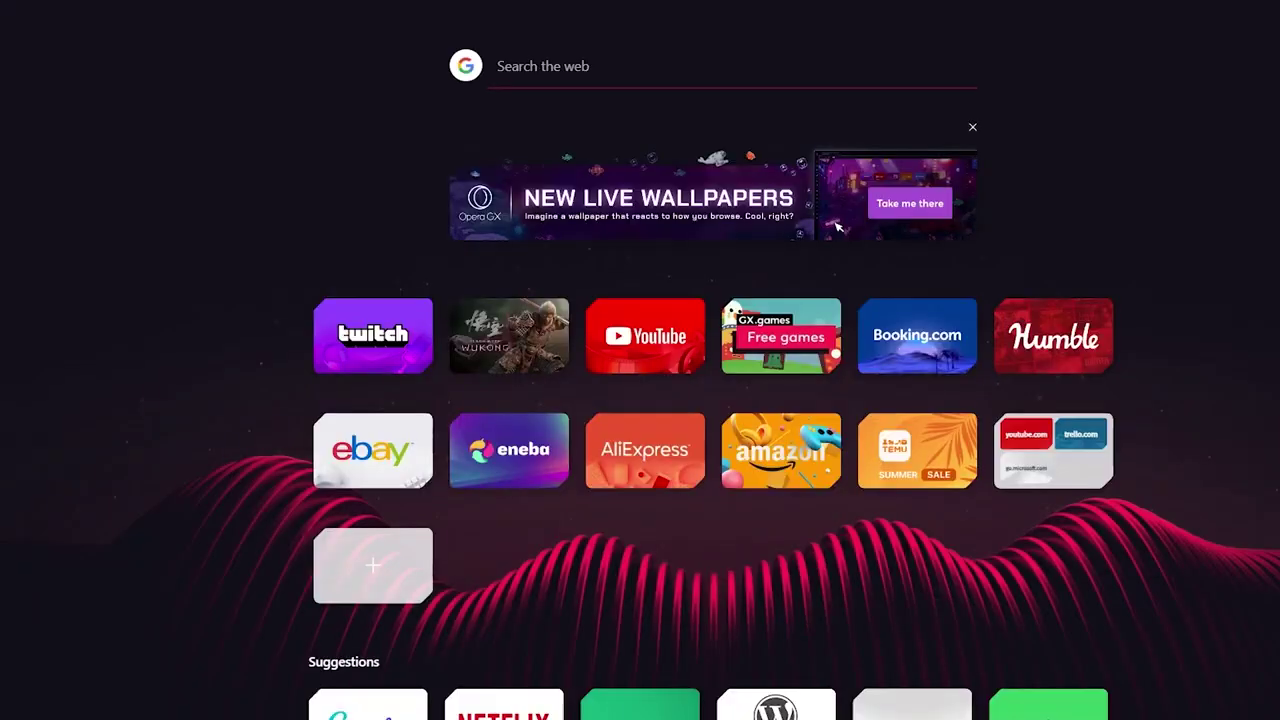
pyautogui.write('mailchi')
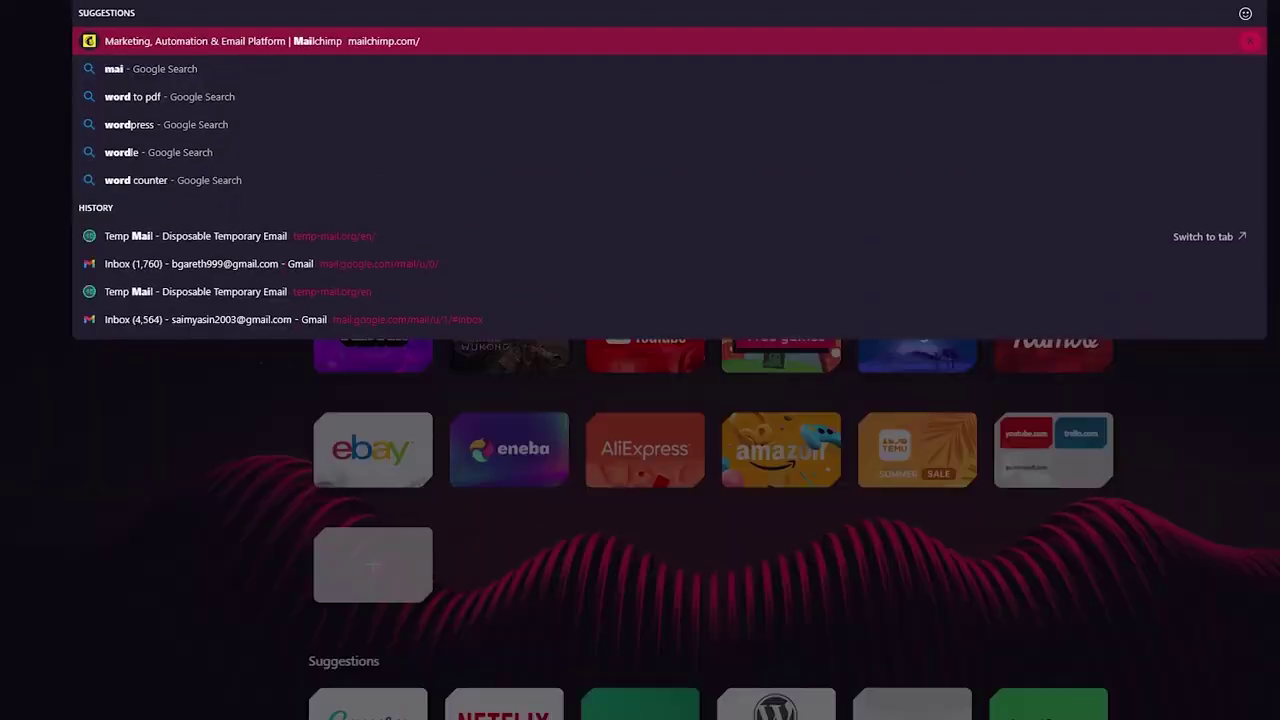
pyautogui.press('Return')
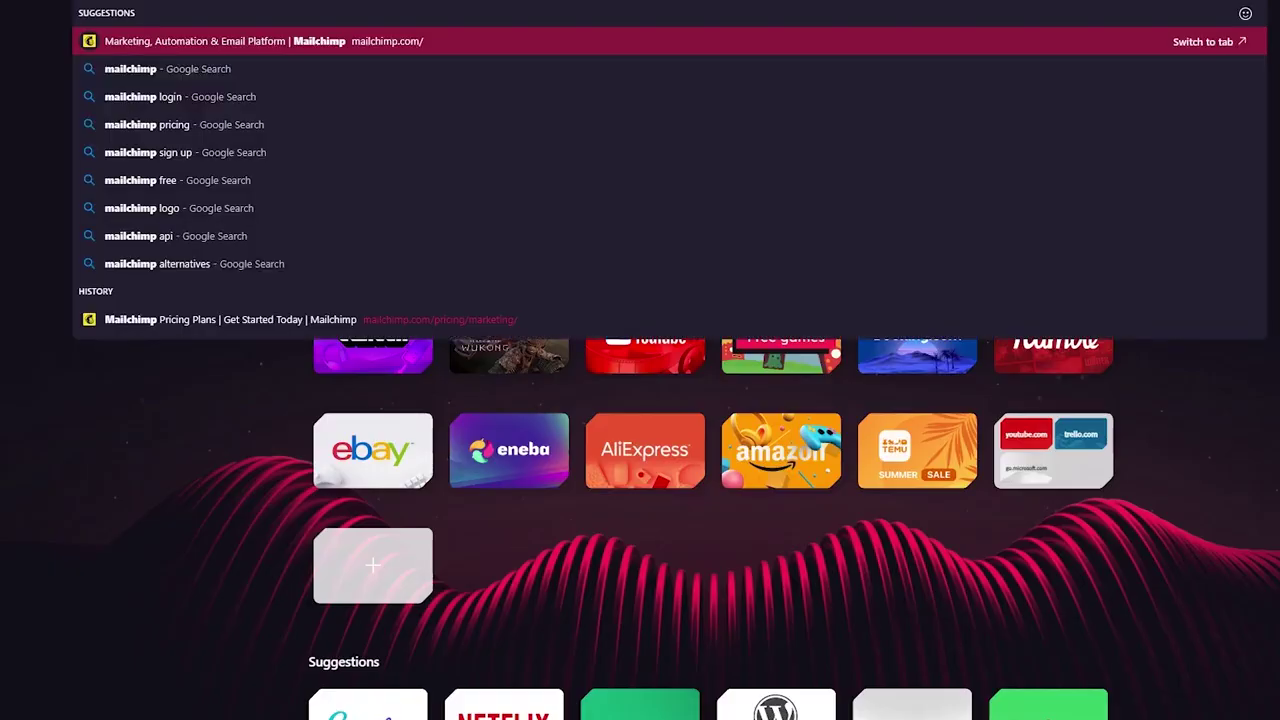
pyautogui.write('ailchimp l')
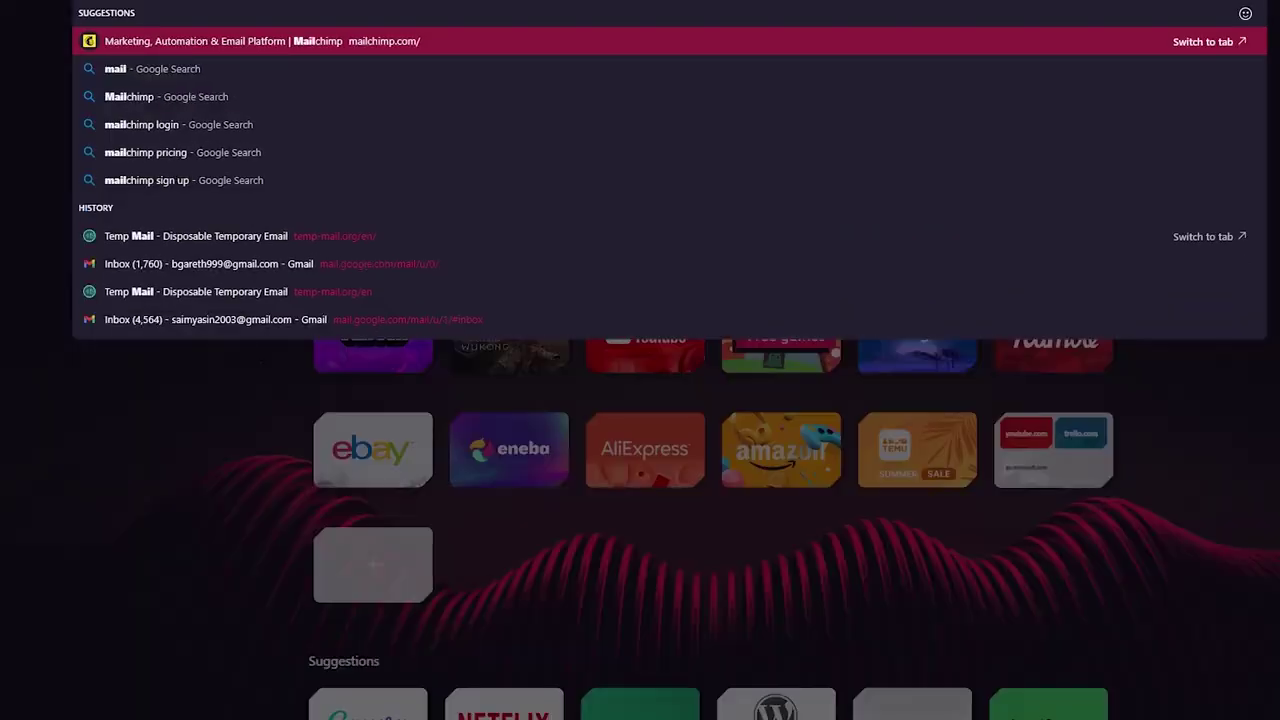
pyautogui.write('anding pages')
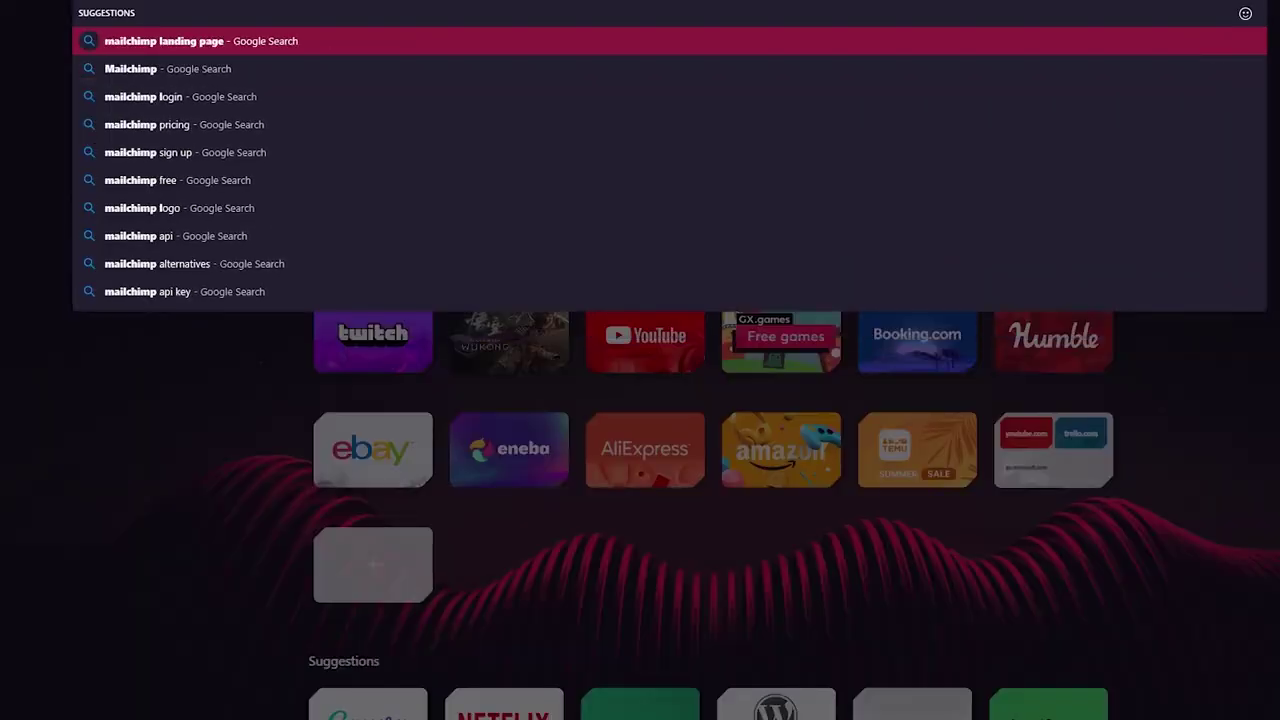
pyautogui.press('Return')
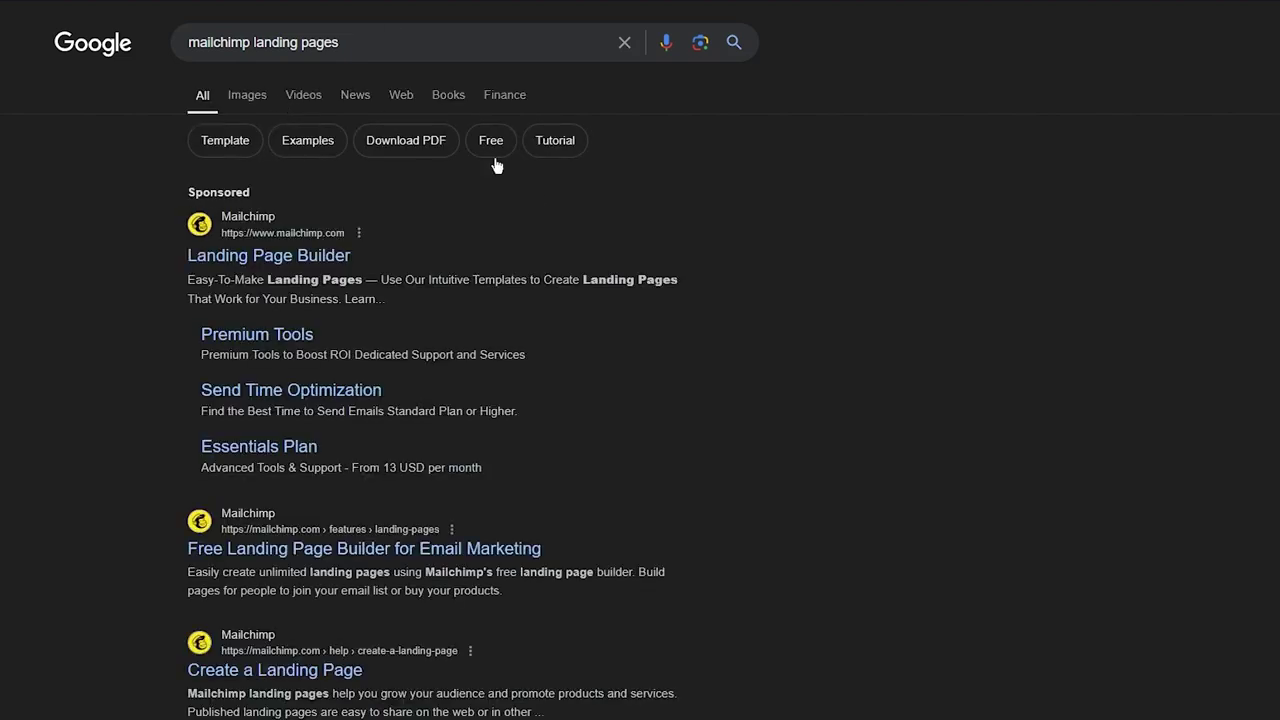
pyautogui.click(253, 104)
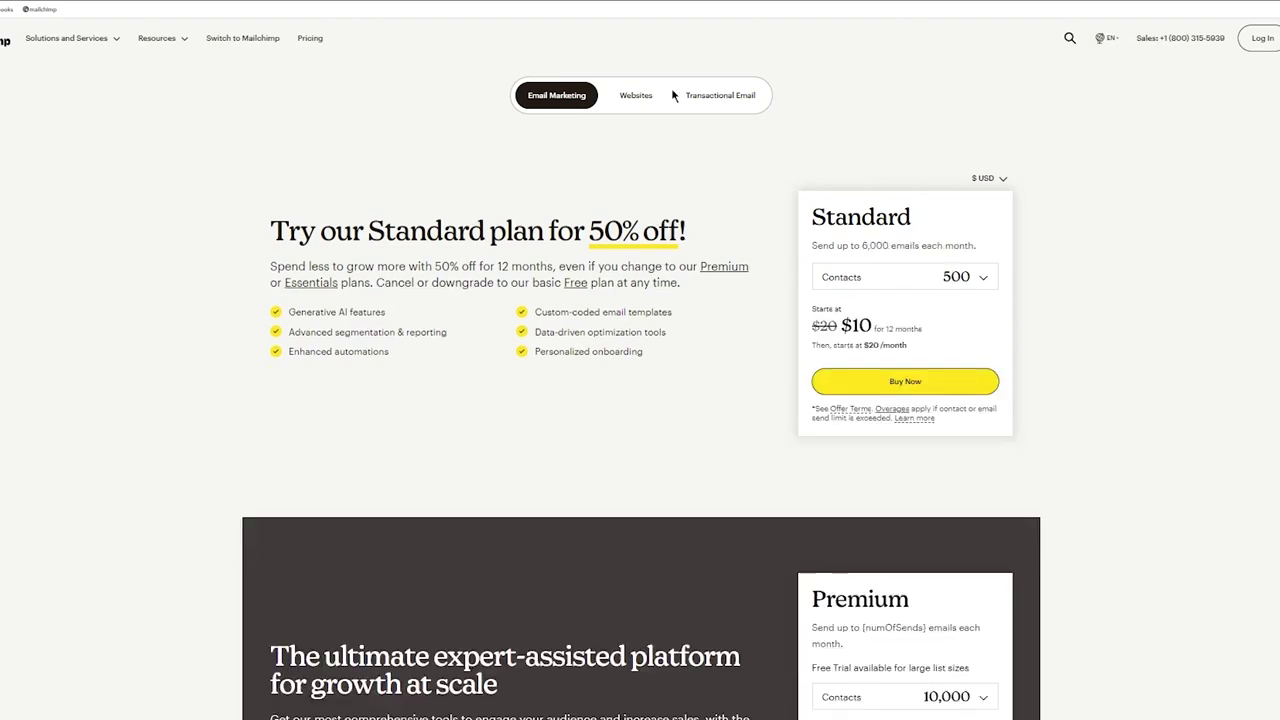
# Scroll through Mailchimp's plan comparison, then show pricing for the Websites plans
pyautogui.scroll(-8, 492, 210)
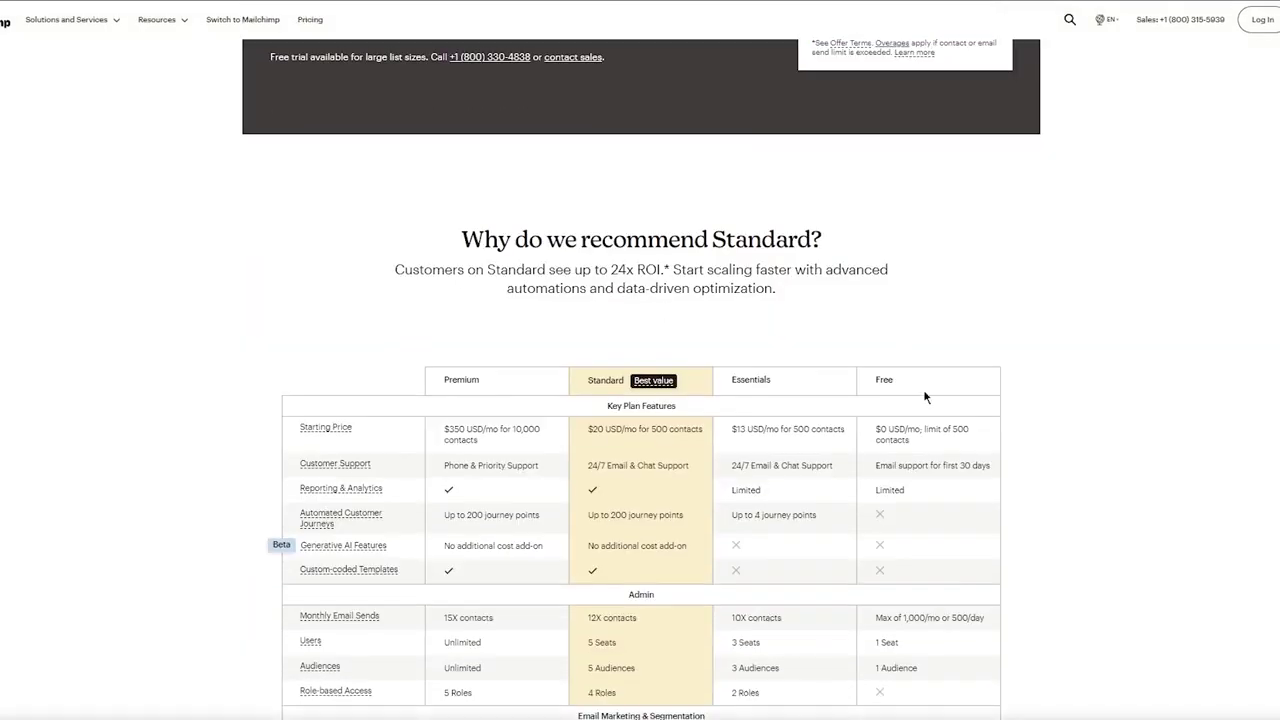
pyautogui.scroll(-6, 924, 397)
pyautogui.scroll(-4, 924, 397)
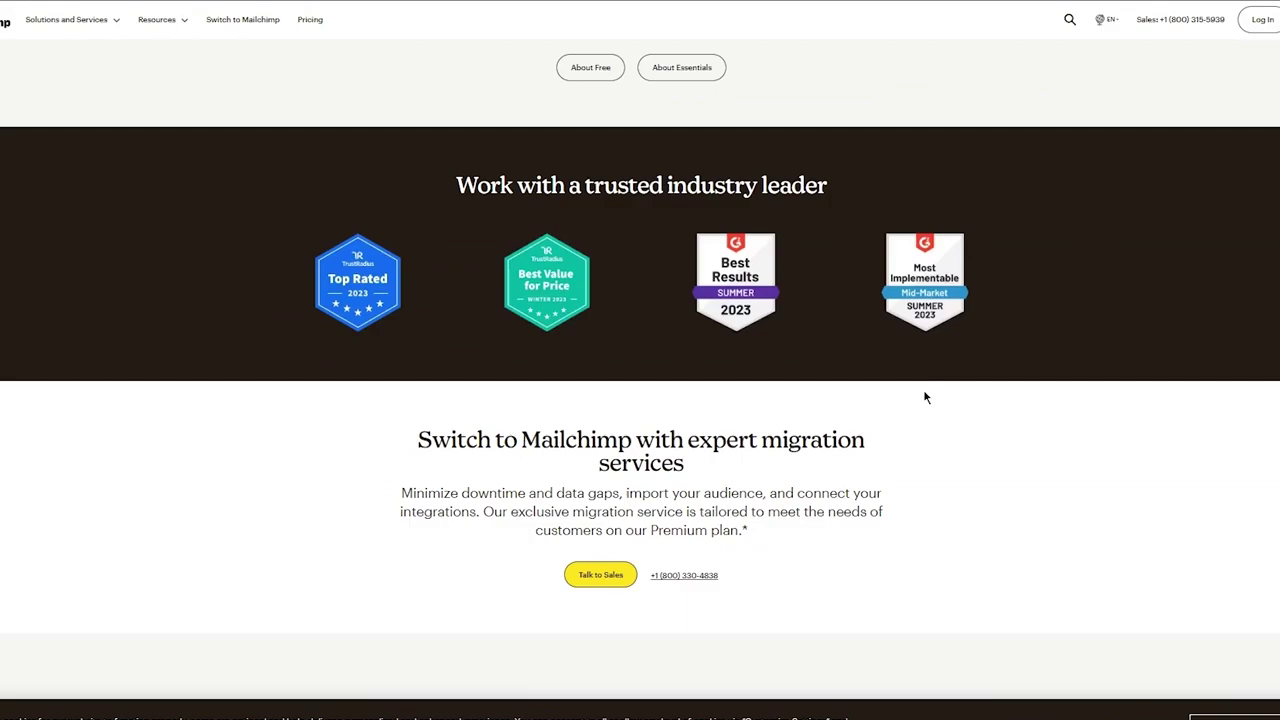
pyautogui.scroll(10, 924, 397)
pyautogui.scroll(6, 924, 397)
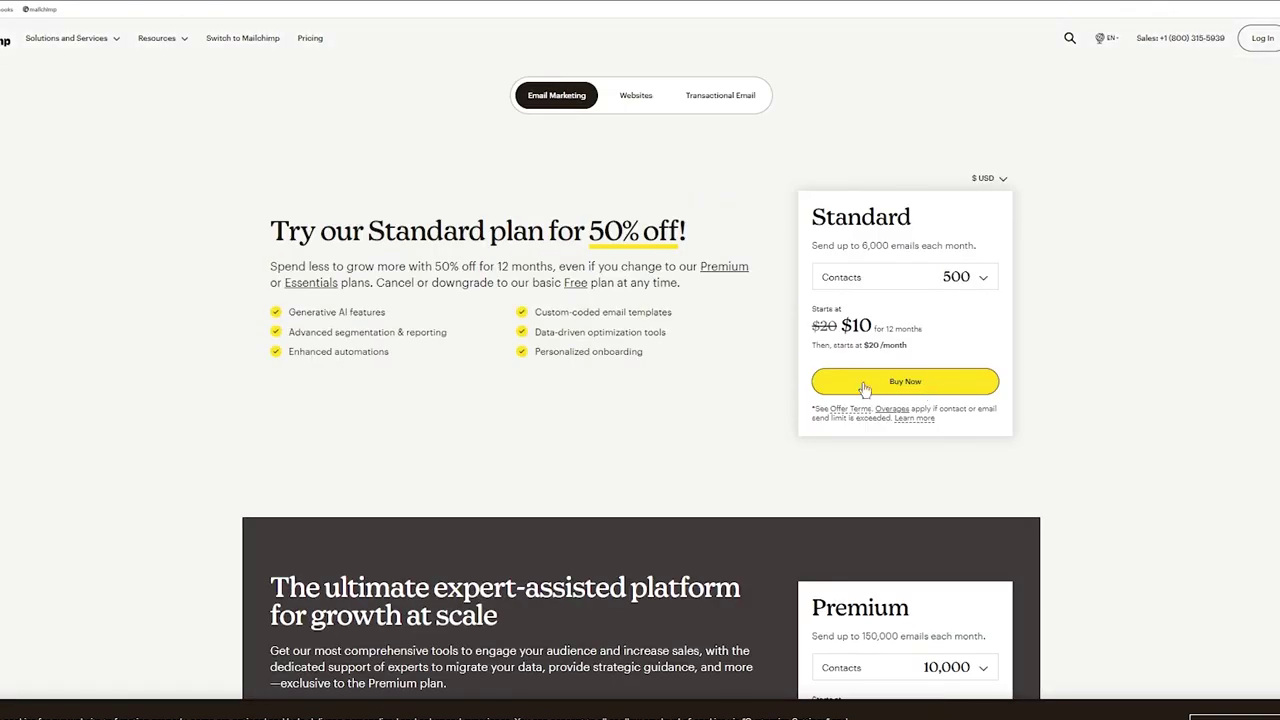
pyautogui.click(621, 97)
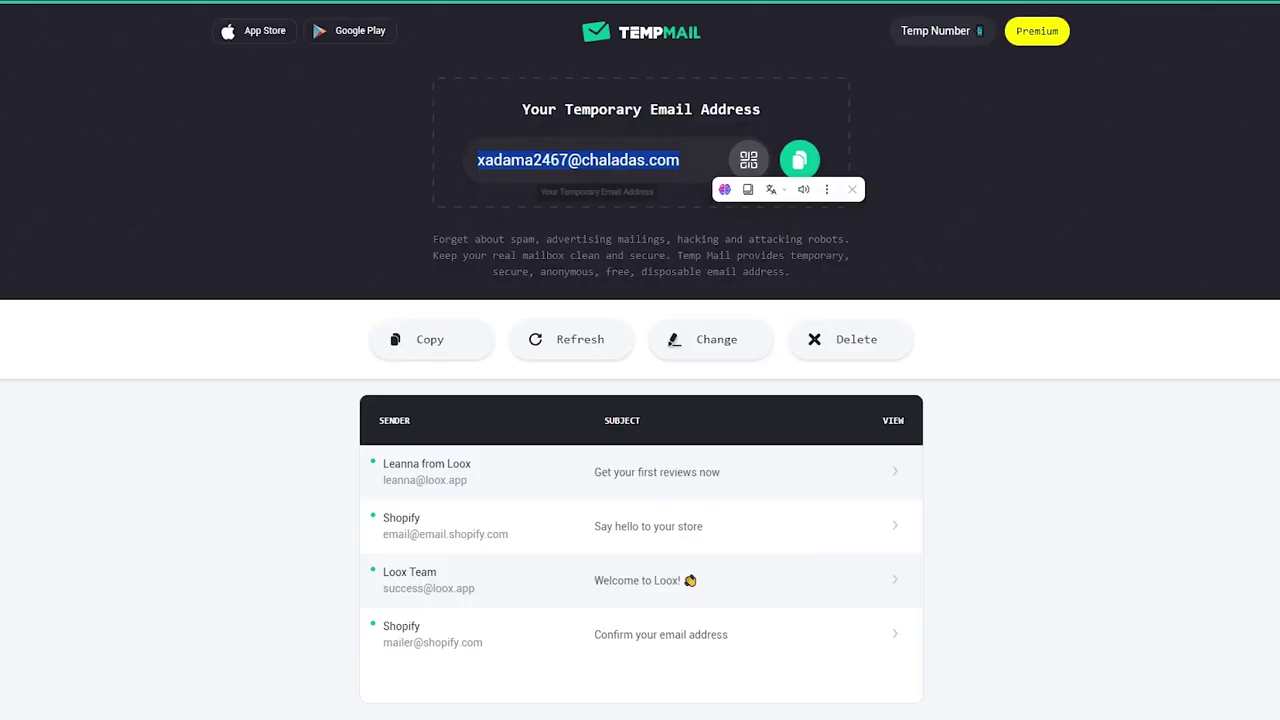
# Fill the sign-up form with the copied temporary email and a new username, then submit it
pyautogui.click(800, 160)
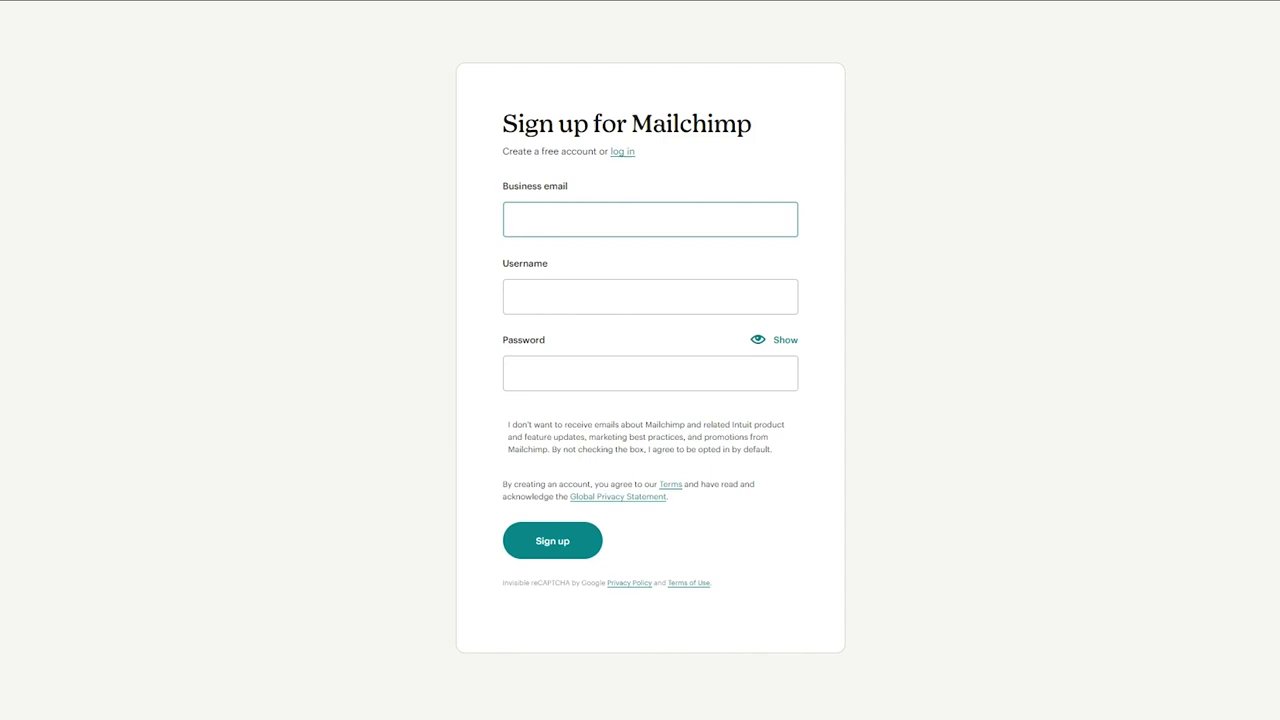
pyautogui.click(569, 220)
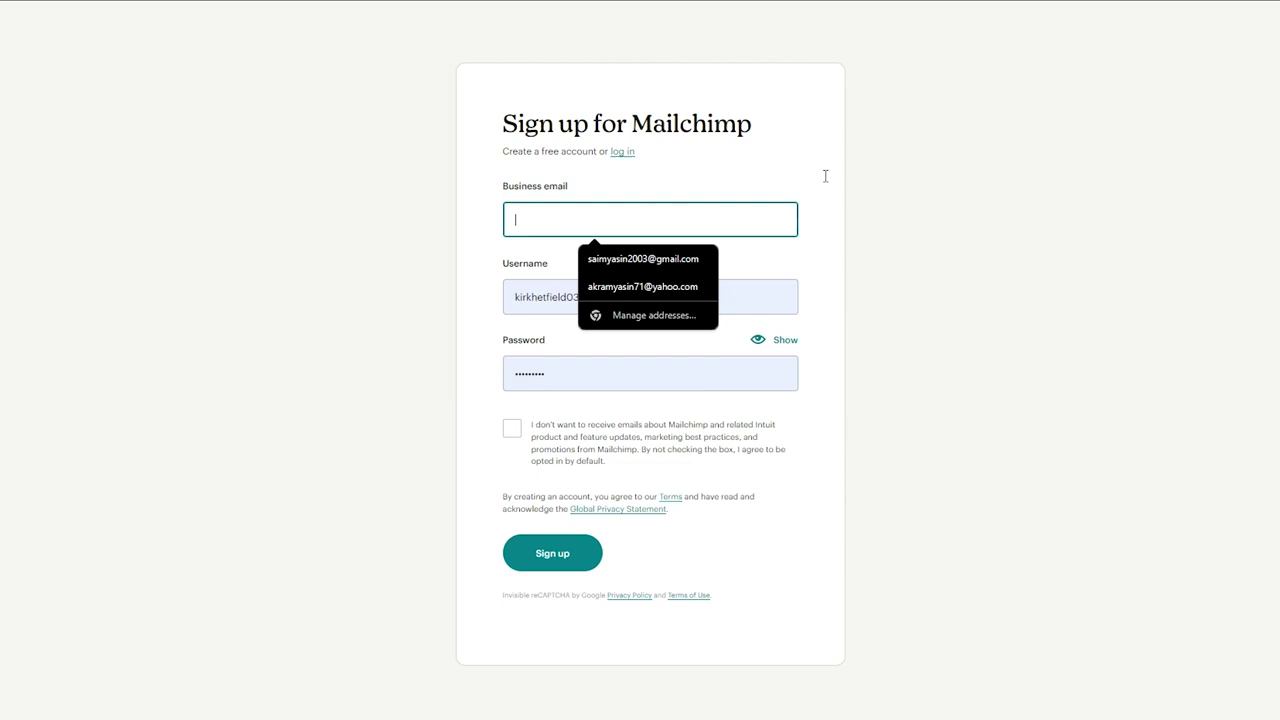
pyautogui.hotkey('ctrl', 'v')
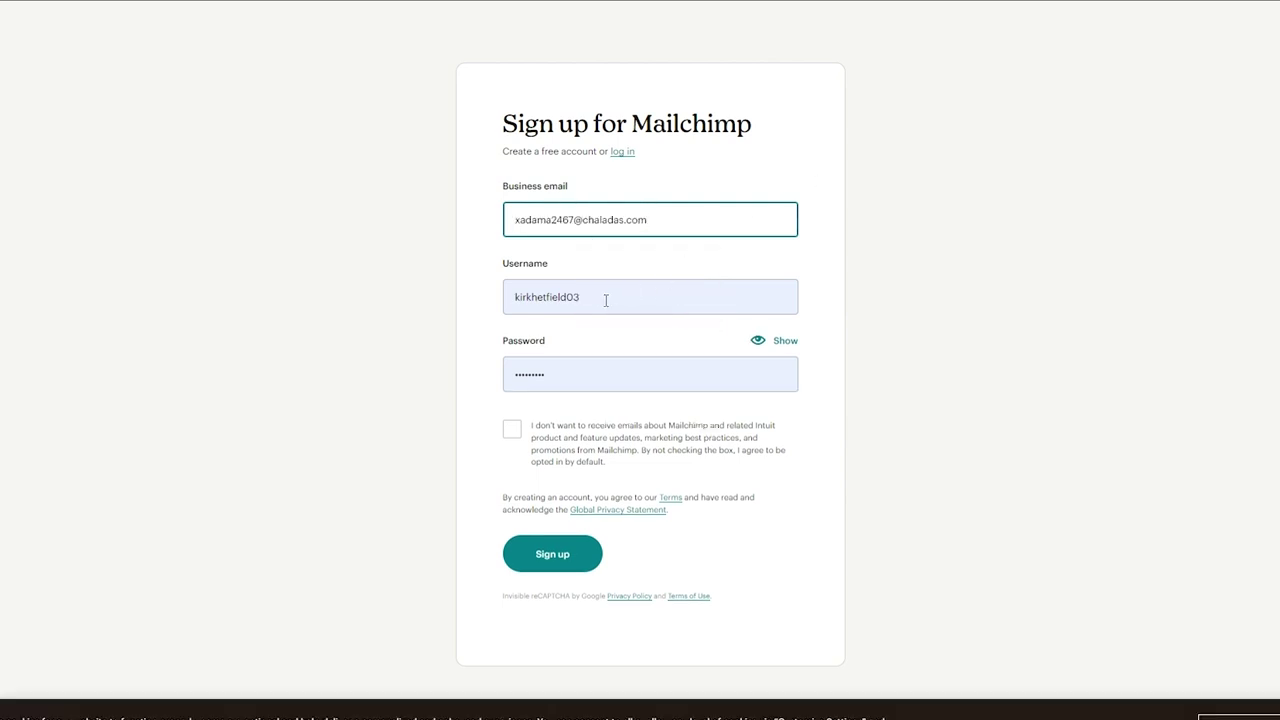
pyautogui.moveTo(605, 300); pyautogui.dragTo(462, 307)
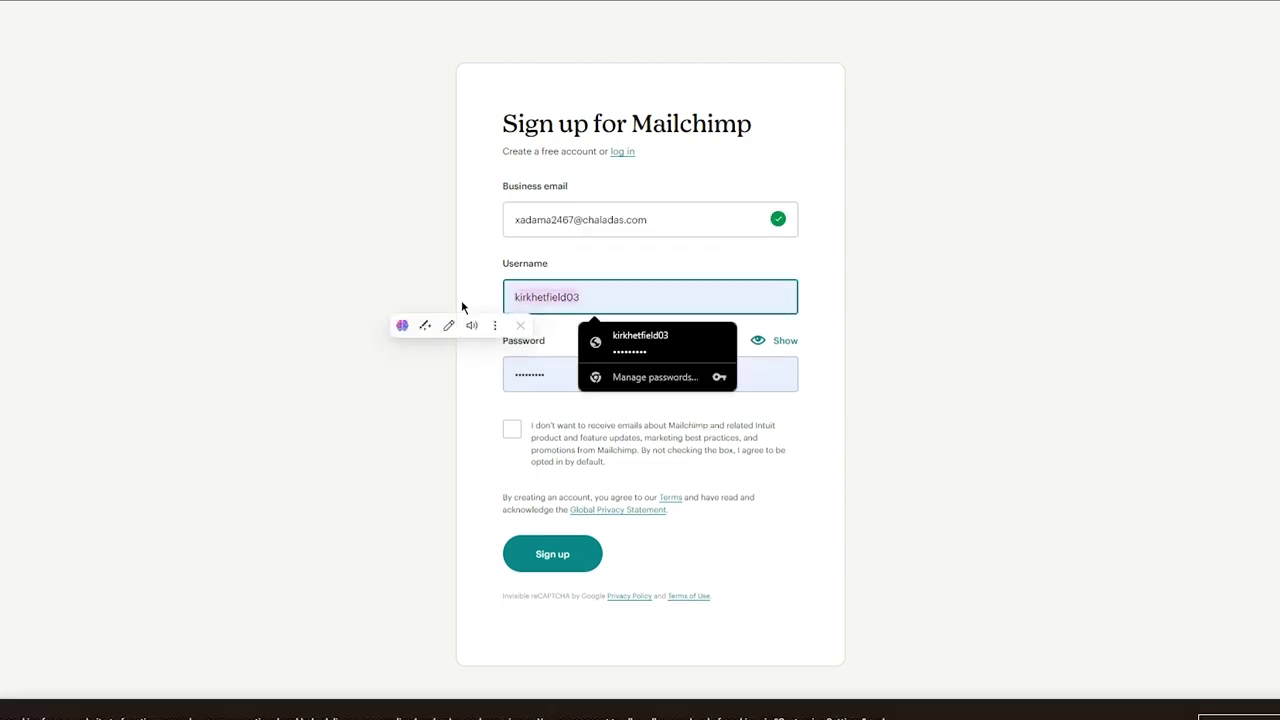
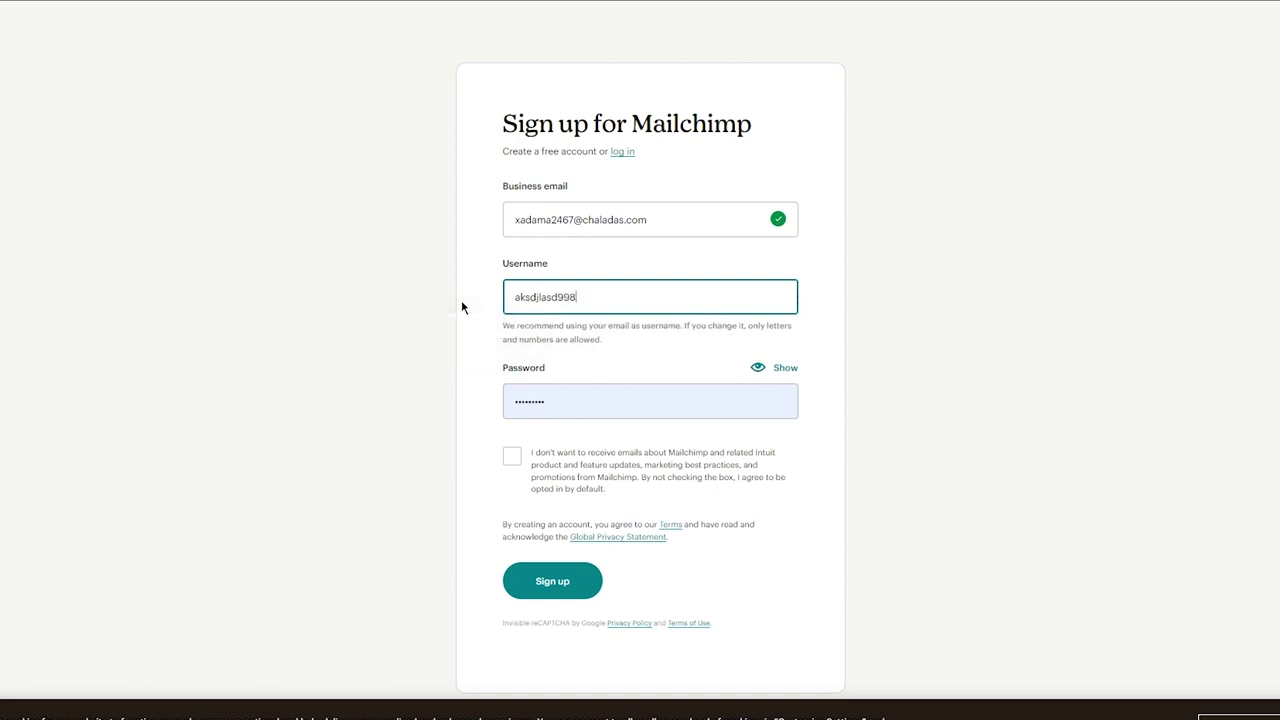
pyautogui.click(525, 590)
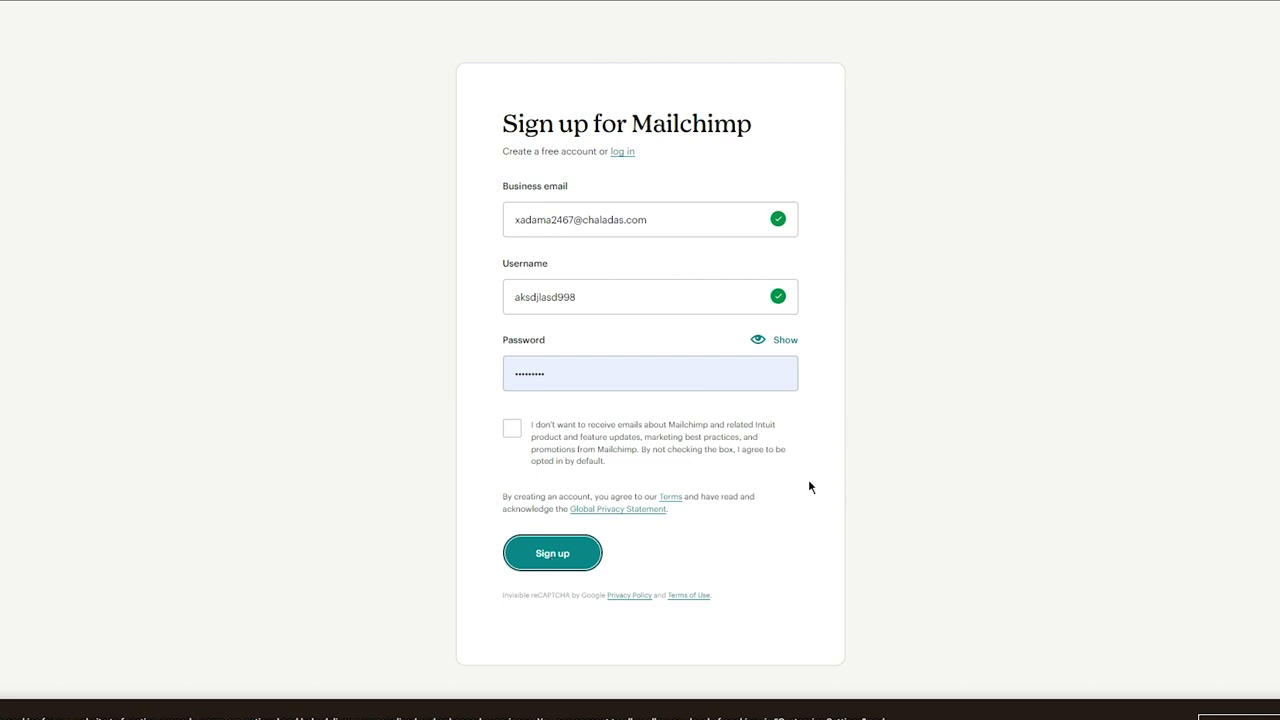
pyautogui.press('Return')
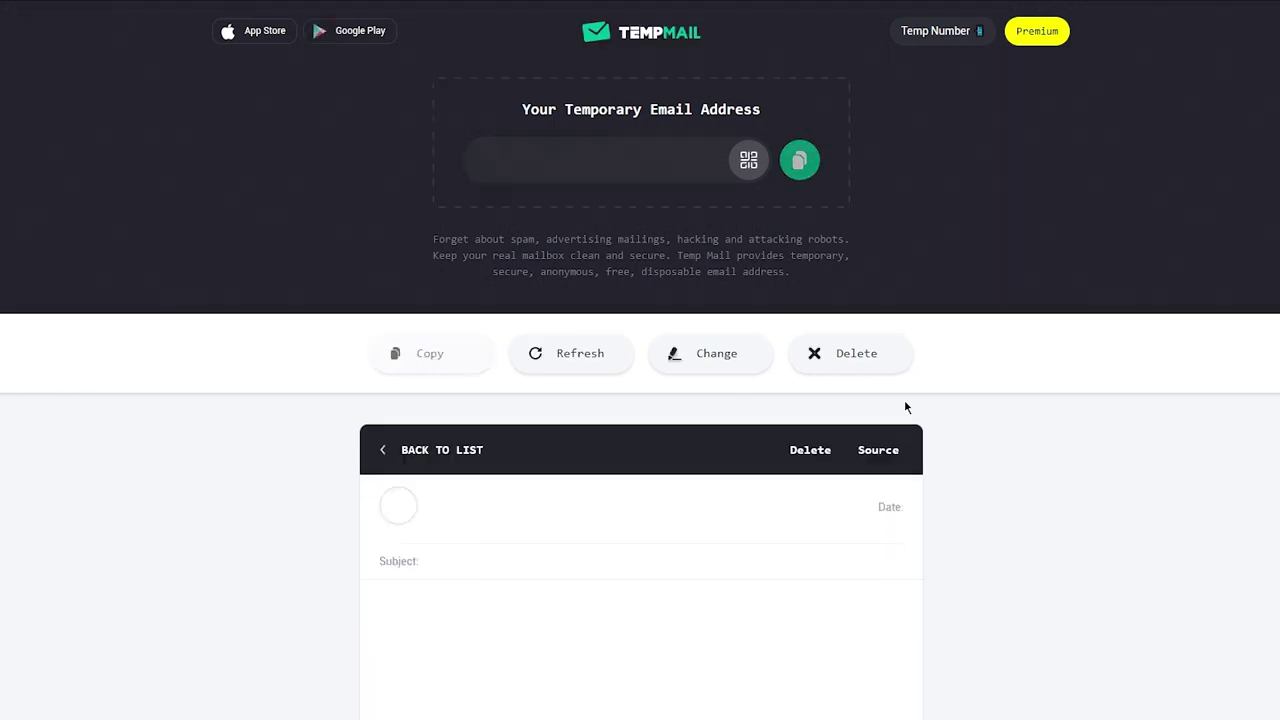
# Scroll the Mailchimp email body and follow its Activate Account link
pyautogui.scroll(-5, 737, 397)
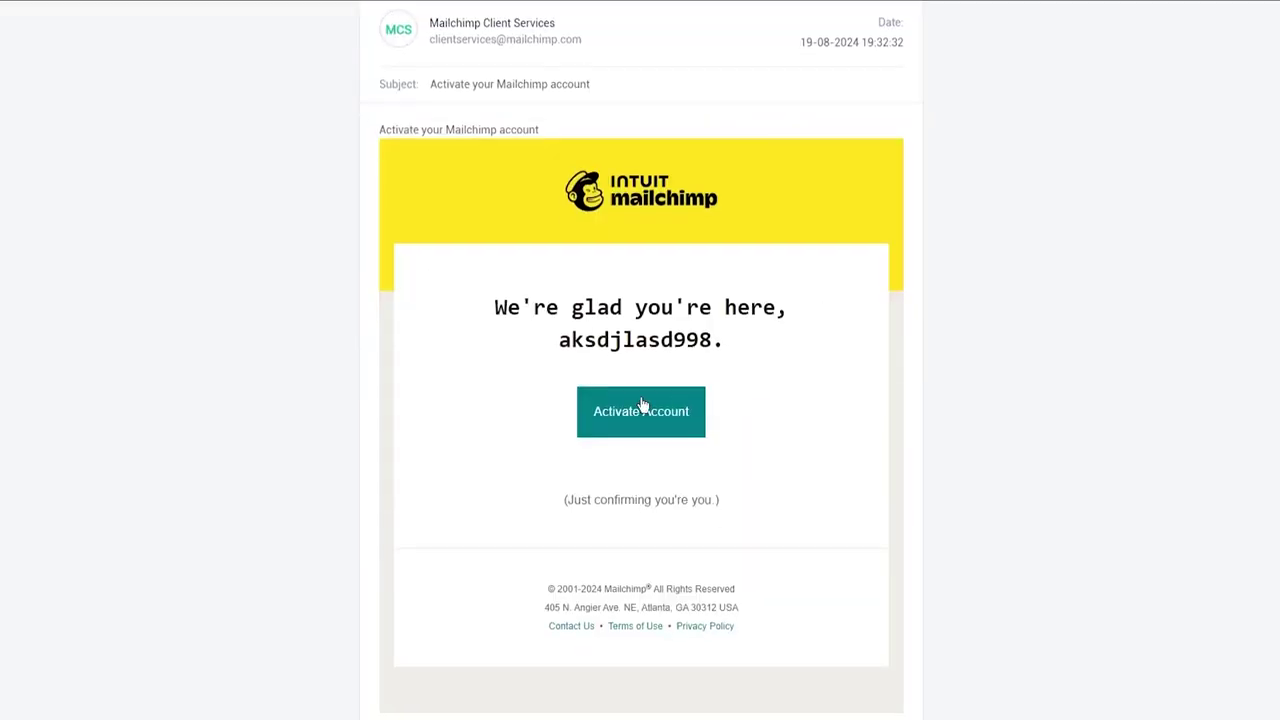
pyautogui.click(641, 410)
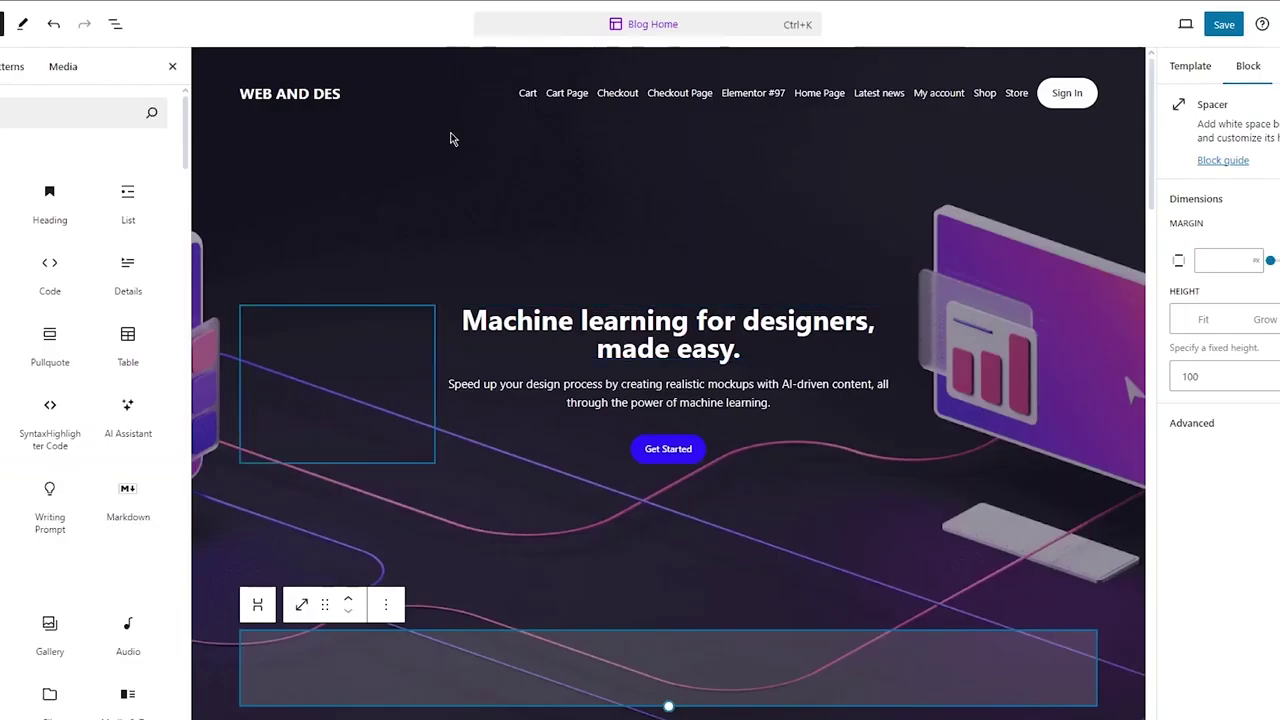
pyautogui.scroll(-8, 563, 366)
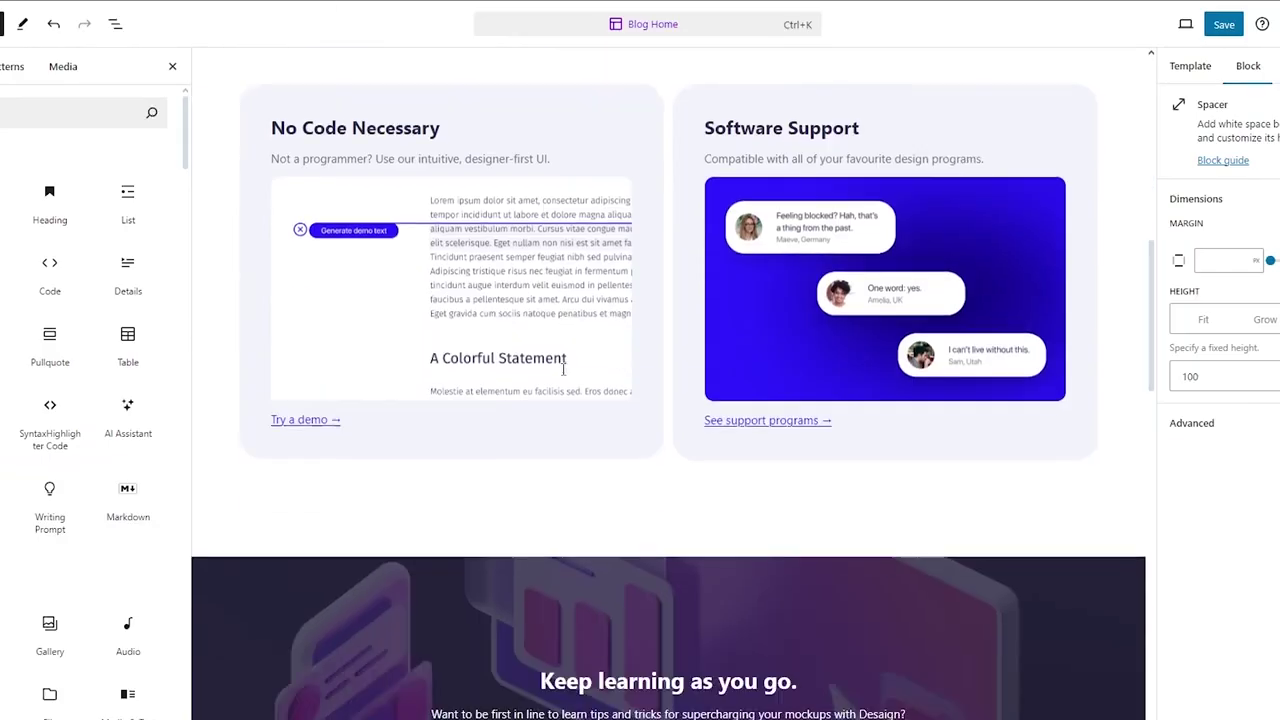
pyautogui.scroll(8, 563, 443)
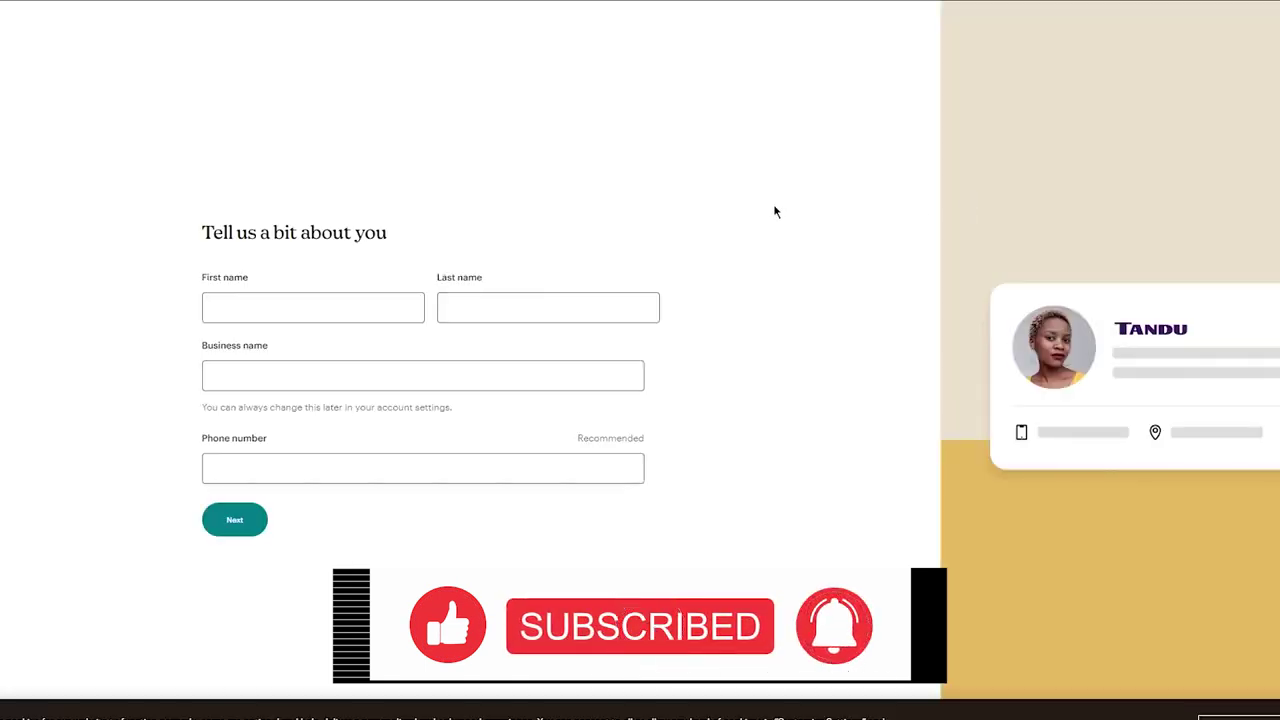
# Autofill the name, business and phone fields and submit the personal details
pyautogui.click(332, 300)
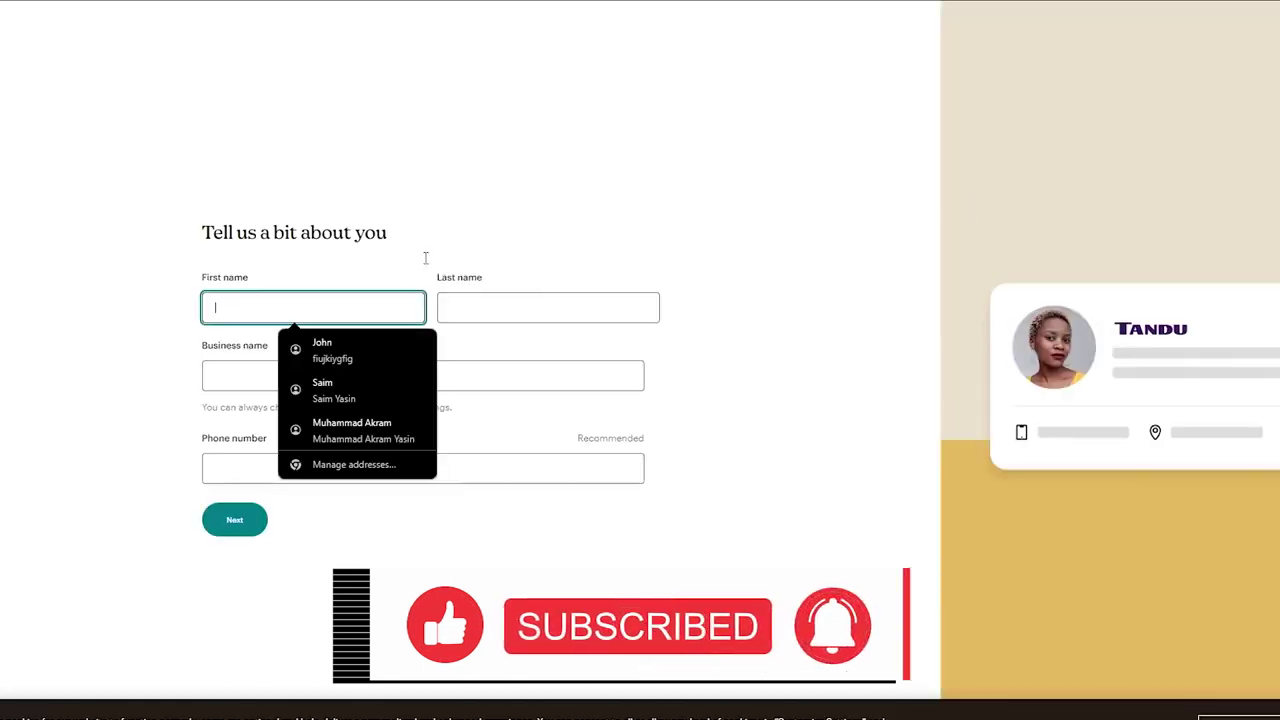
pyautogui.click(391, 355)
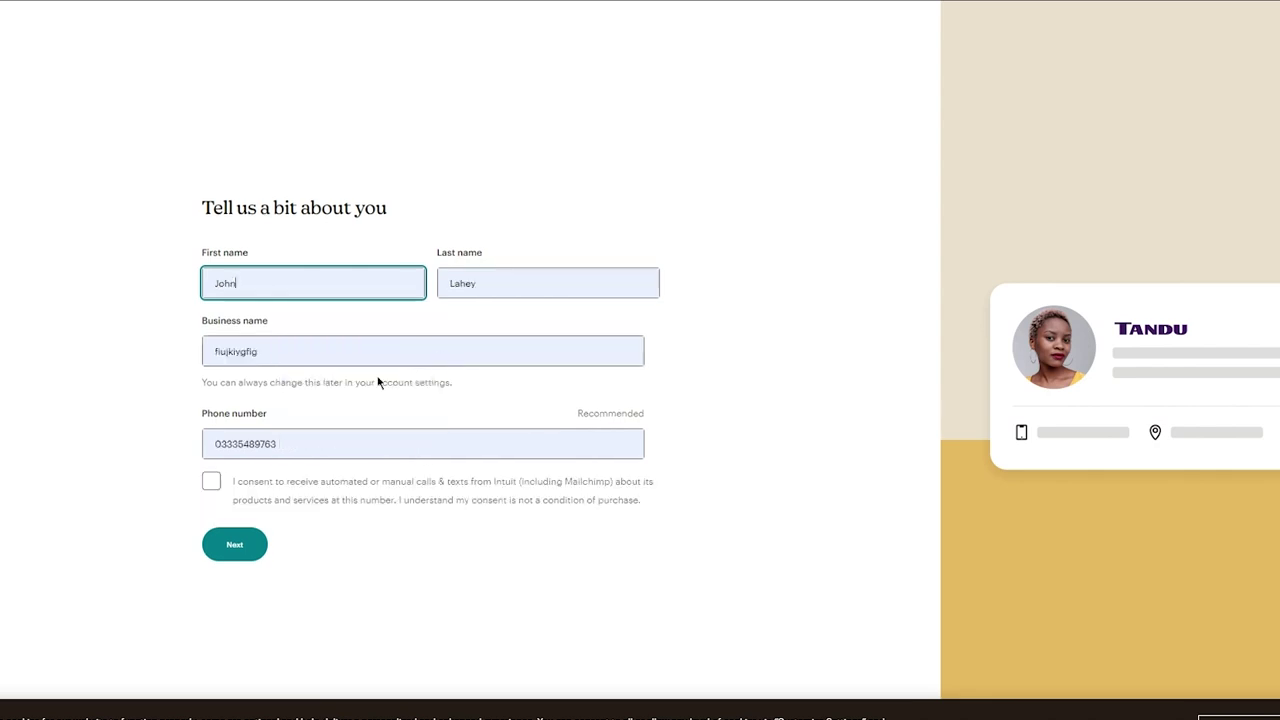
pyautogui.click(216, 543)
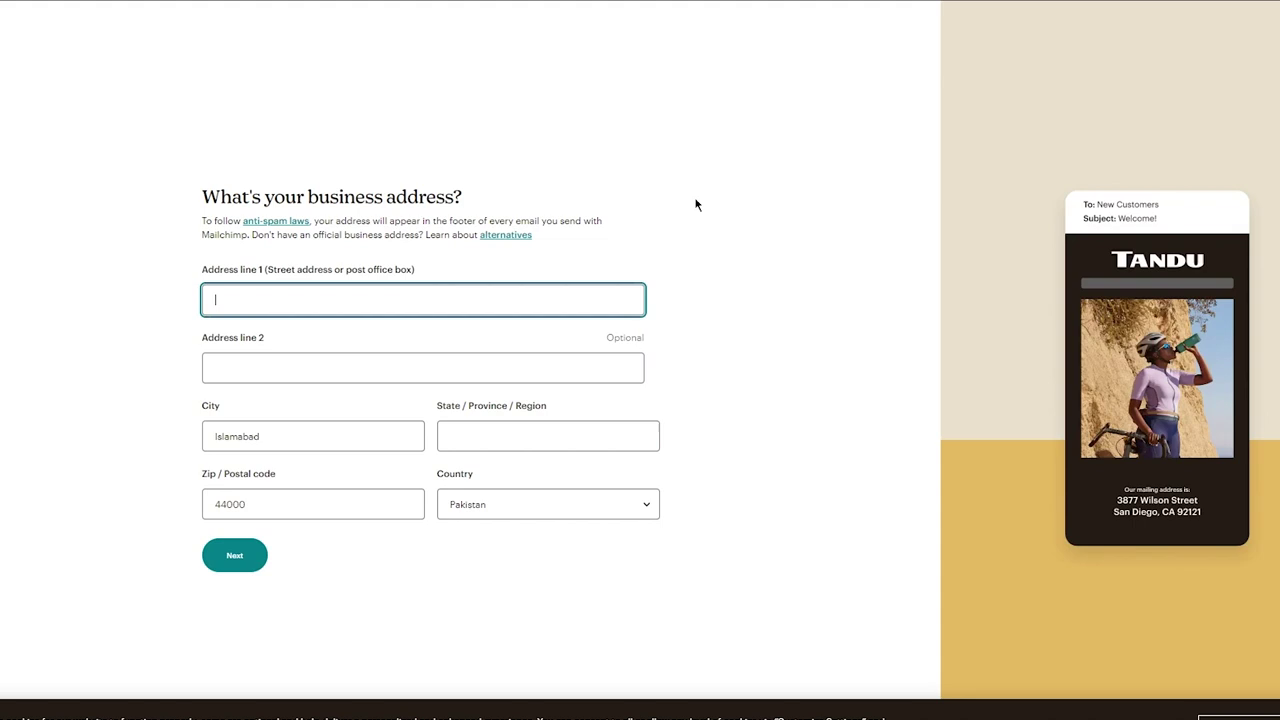
# Autofill the saved street address, set the state to California, and submit the business address
pyautogui.click(368, 311)
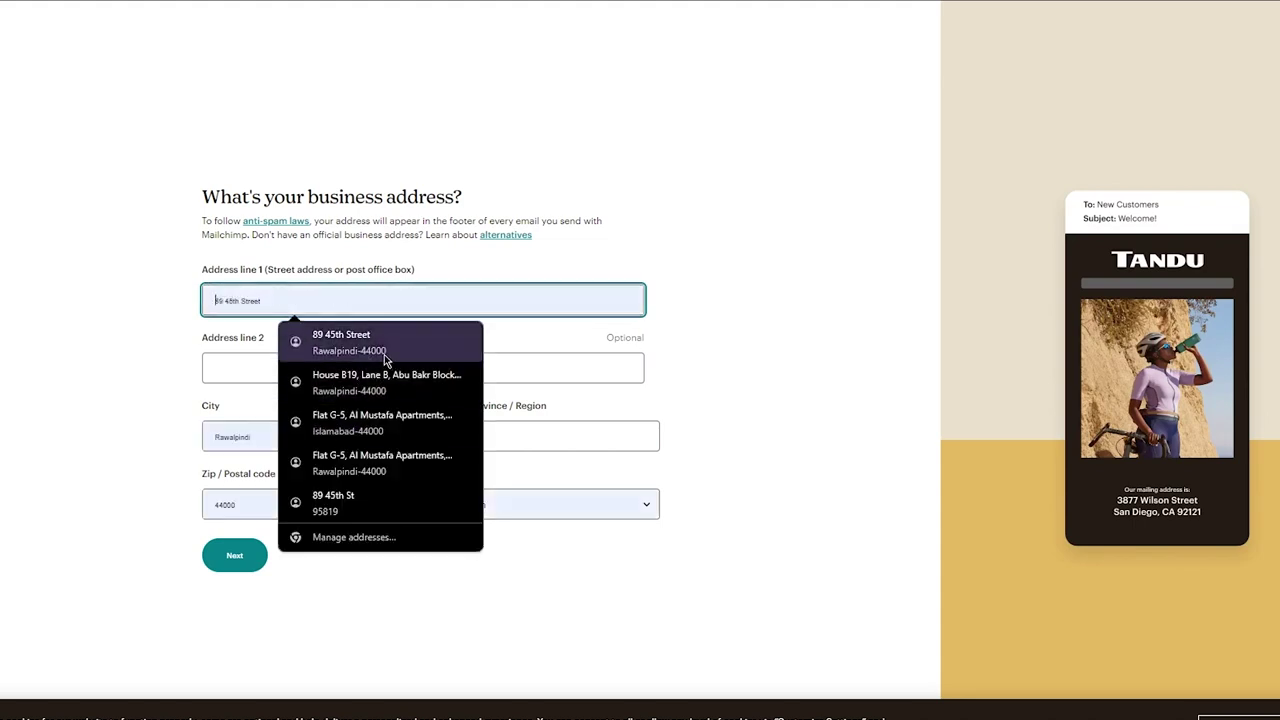
pyautogui.click(325, 345)
pyautogui.click(457, 430)
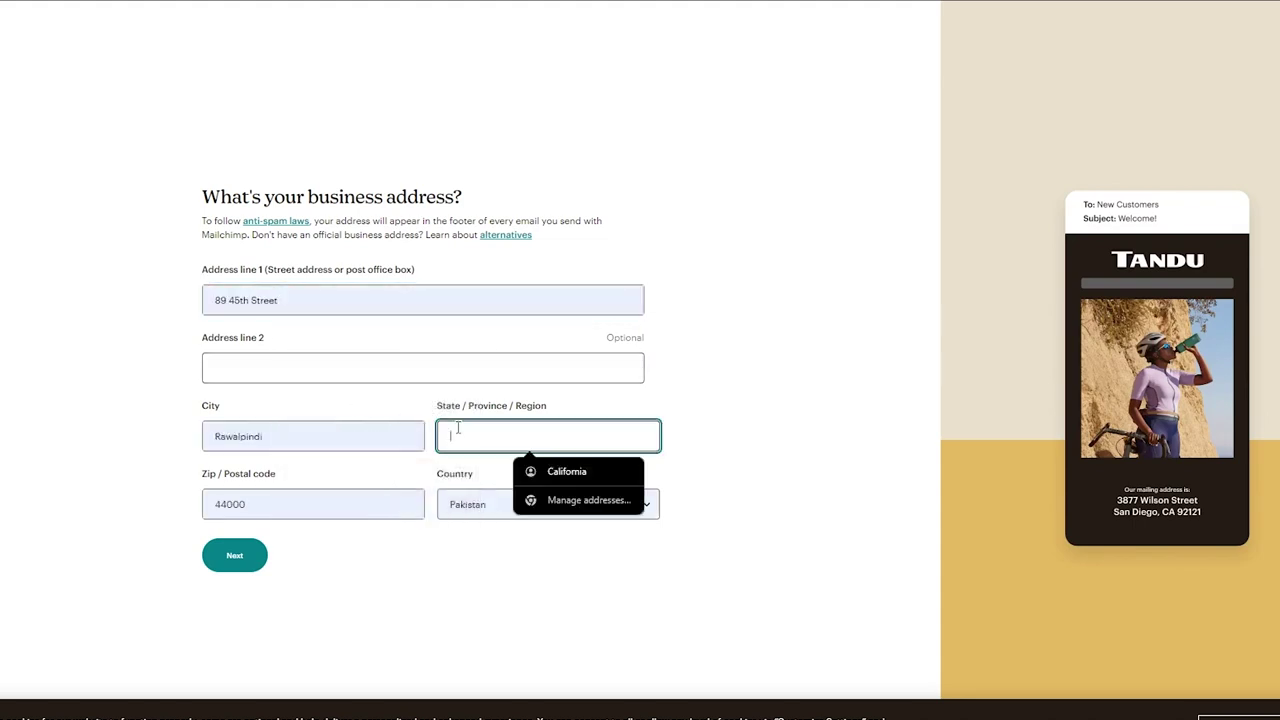
pyautogui.click(560, 471)
pyautogui.click(235, 558)
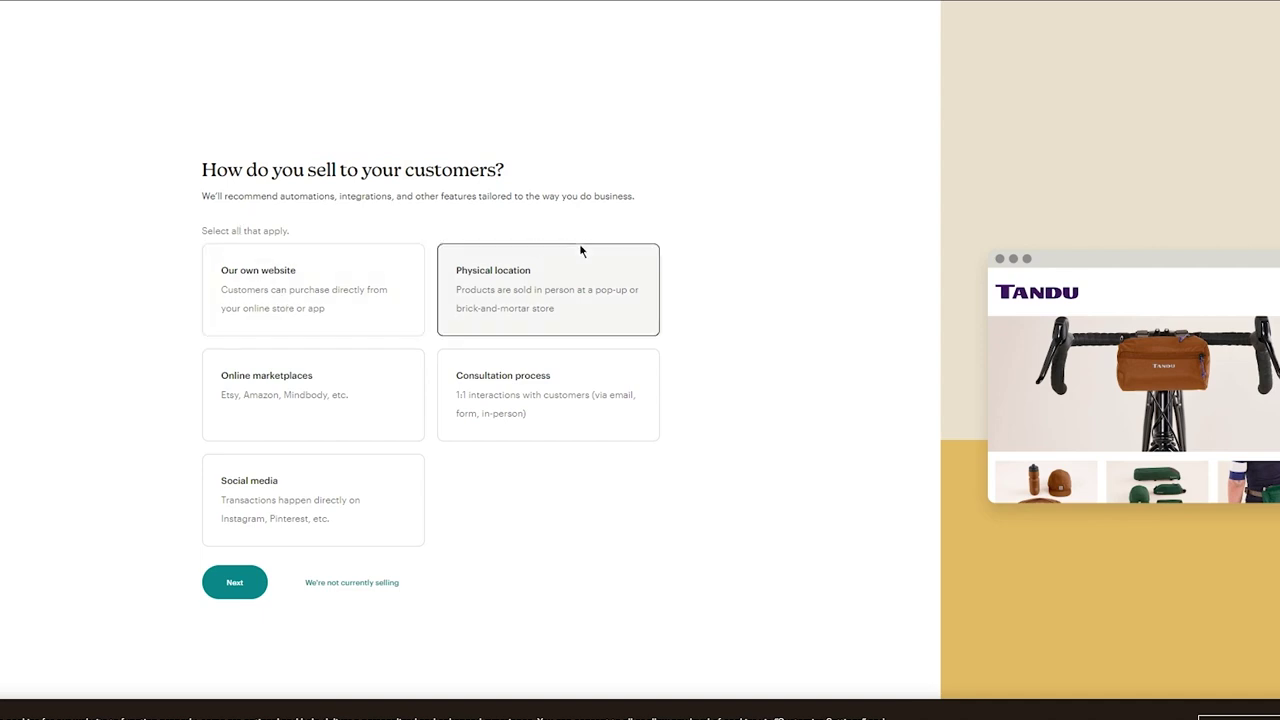
# Choose Our own website as the sales channel, with brand interaction and turning visitors into contacts as goals
pyautogui.click(306, 320)
pyautogui.click(234, 580)
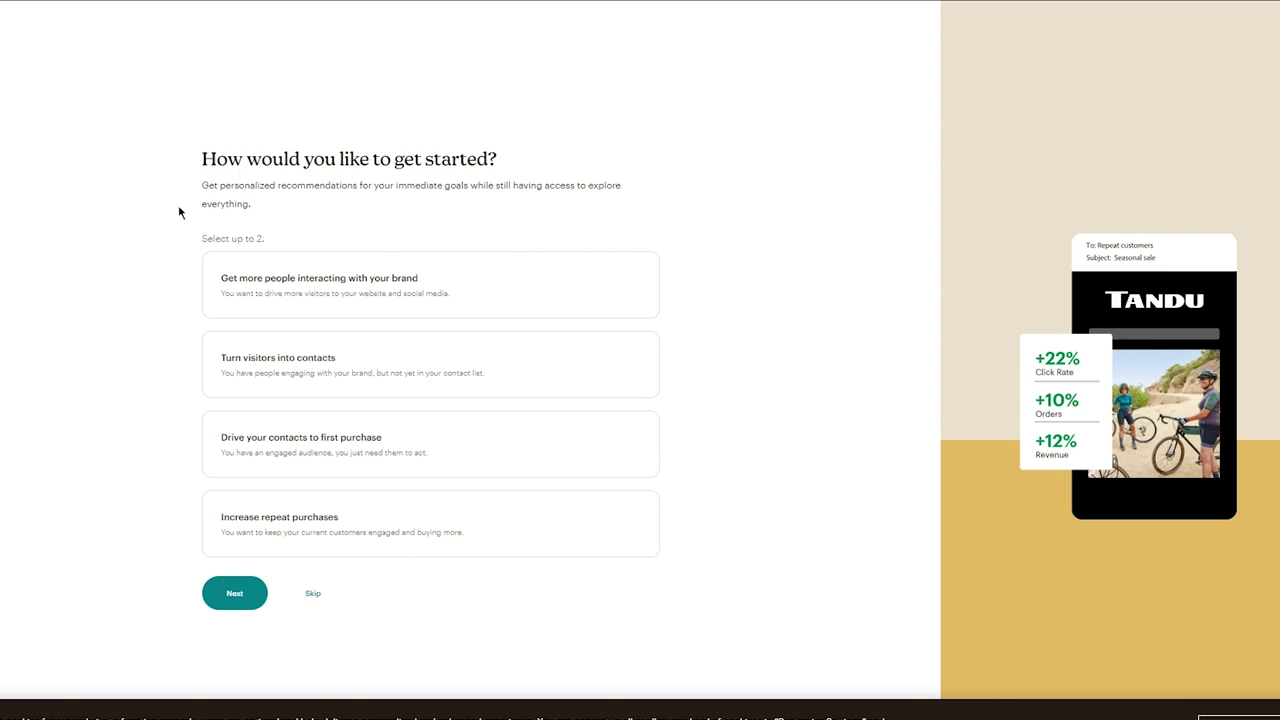
pyautogui.click(270, 278)
pyautogui.click(466, 285)
pyautogui.click(300, 341)
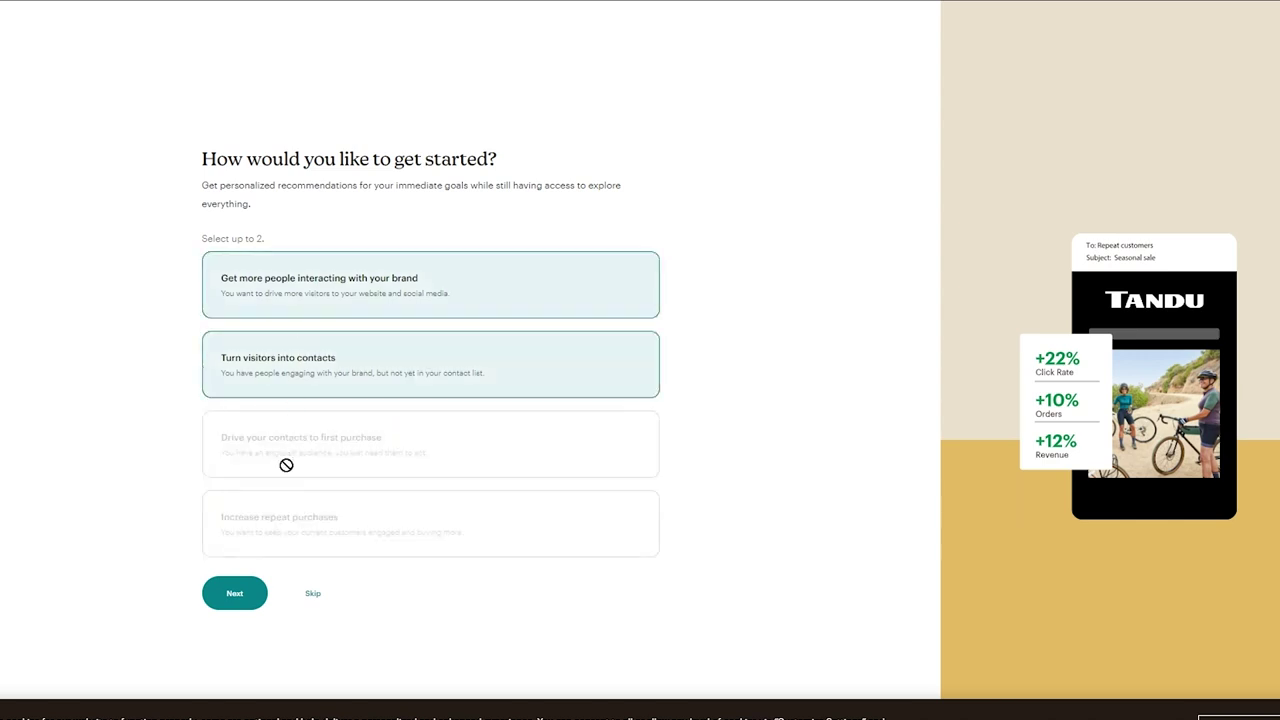
pyautogui.click(231, 600)
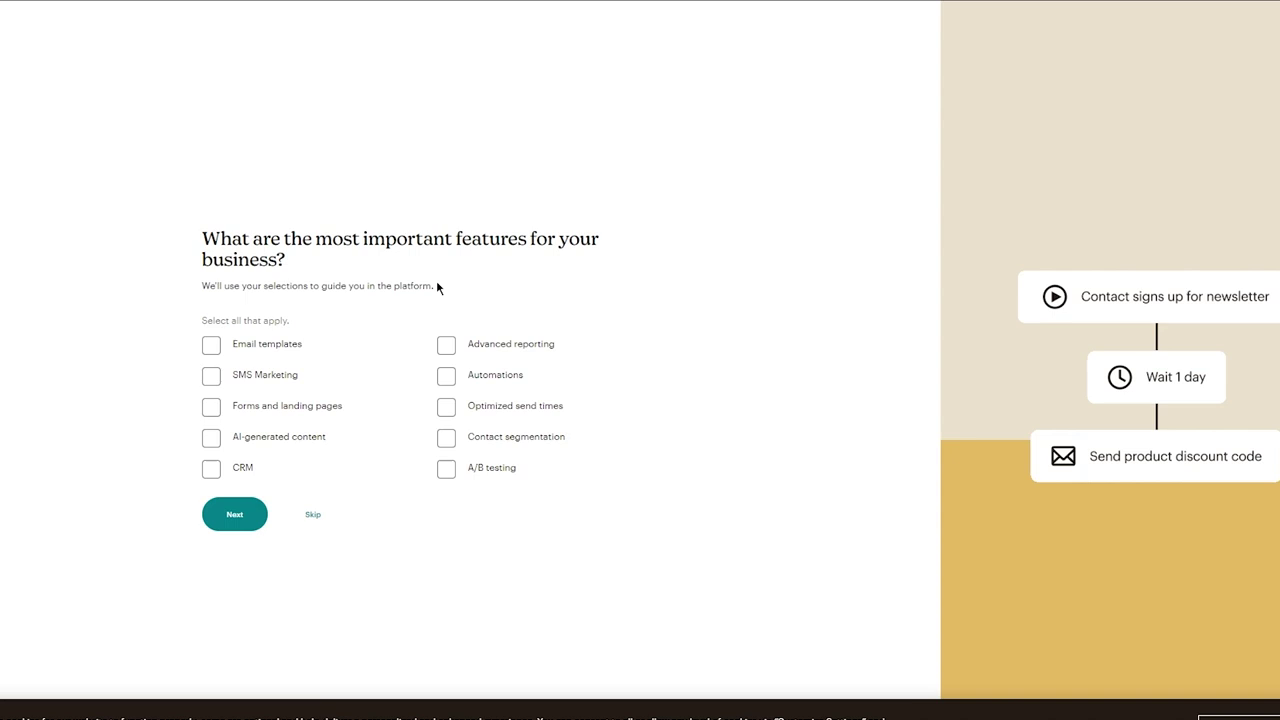
# Pick Forms and landing pages and Email templates as features, then skip the brand import
pyautogui.click(211, 406)
pyautogui.click(214, 344)
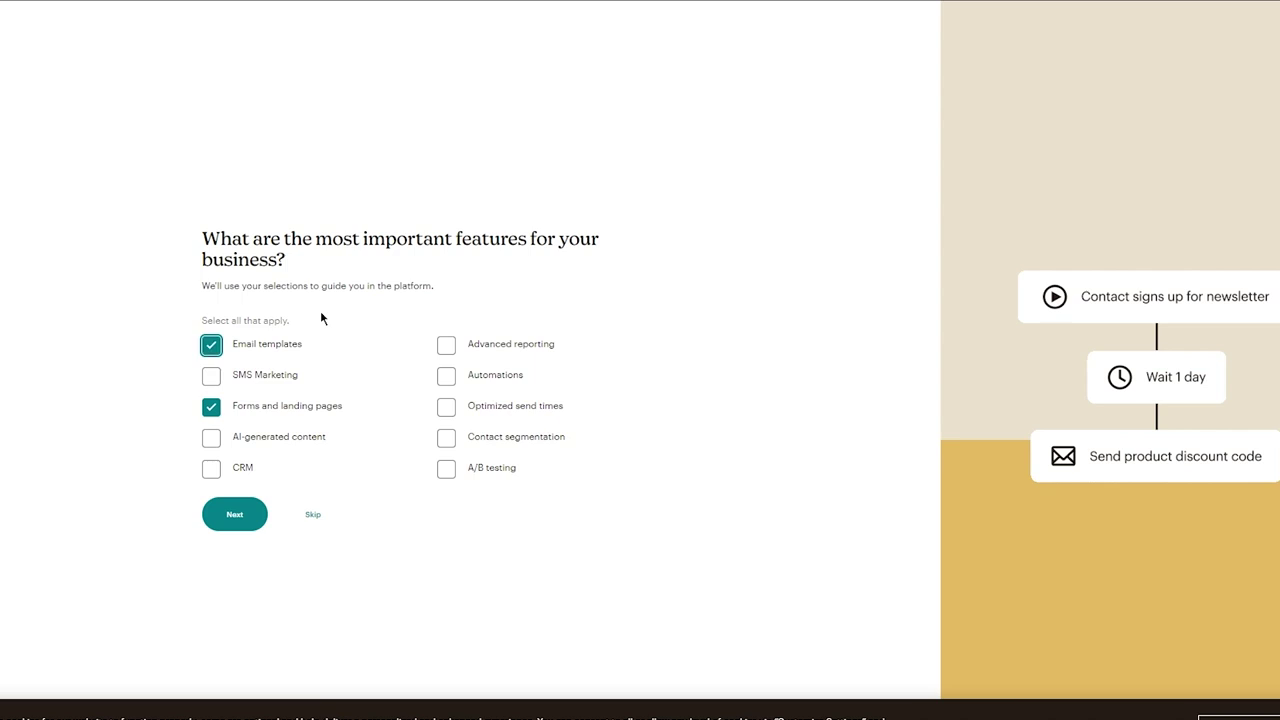
pyautogui.click(232, 516)
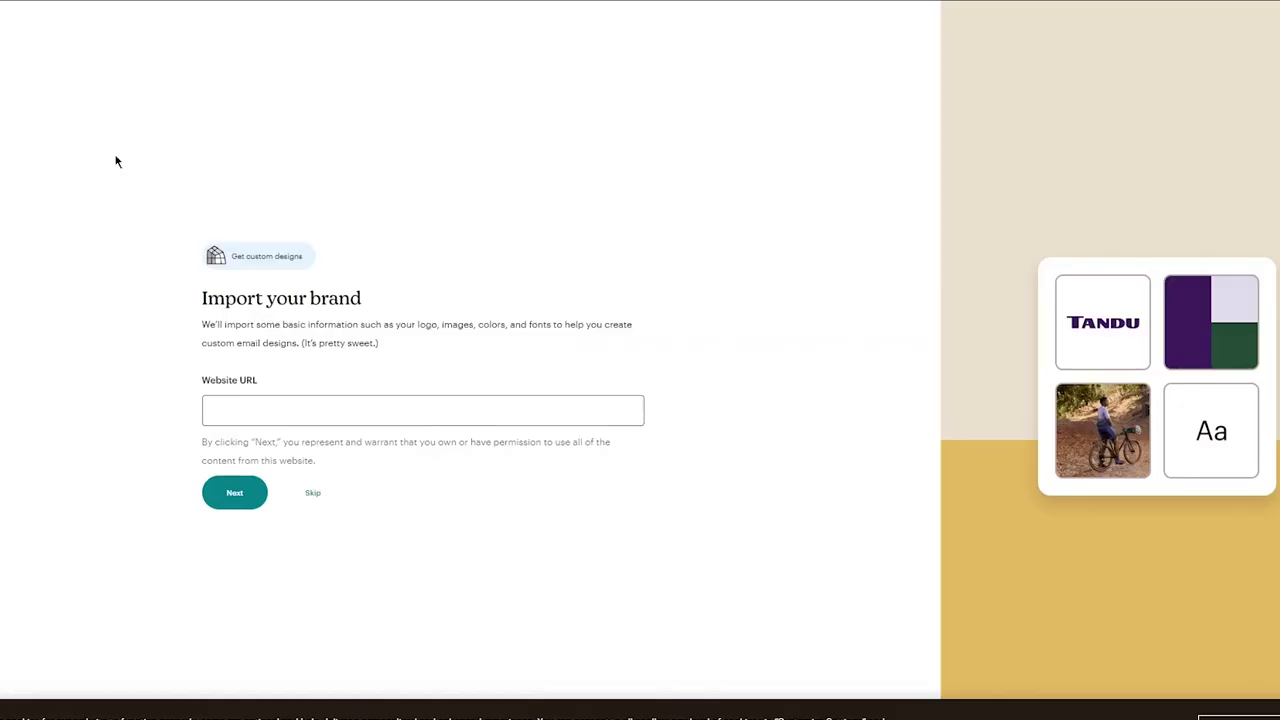
pyautogui.click(324, 491)
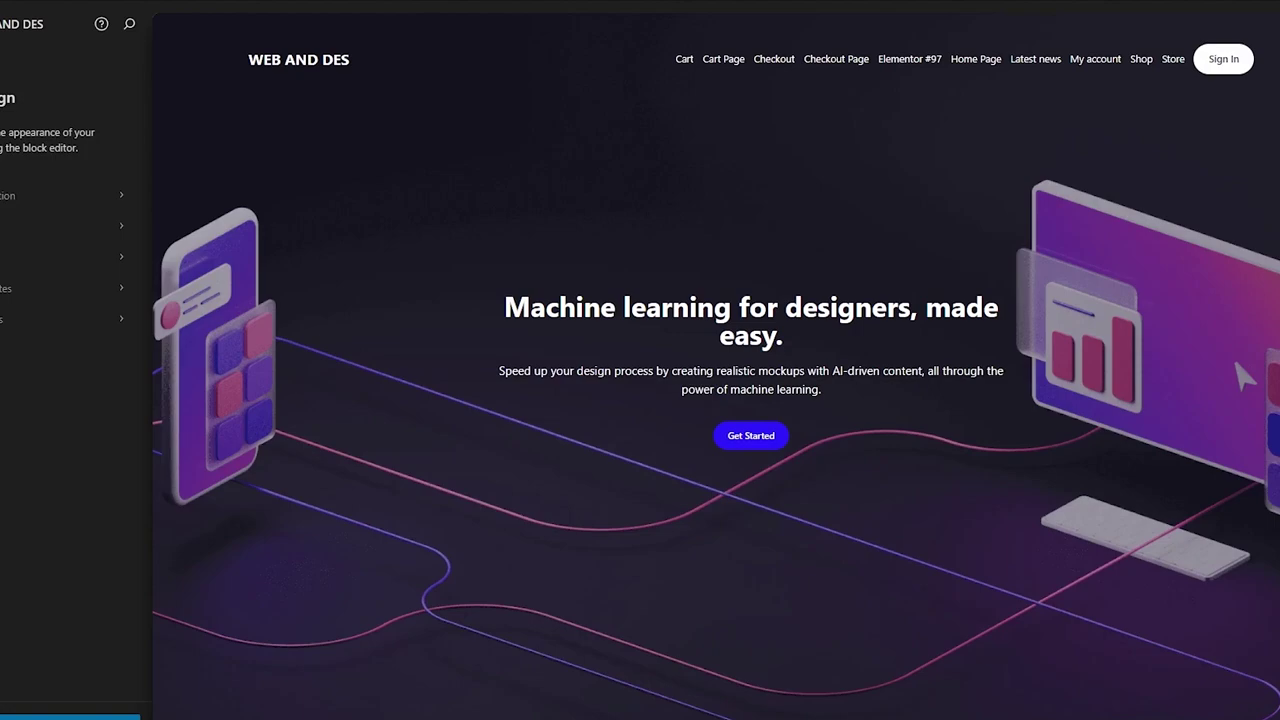
pyautogui.click(718, 71)
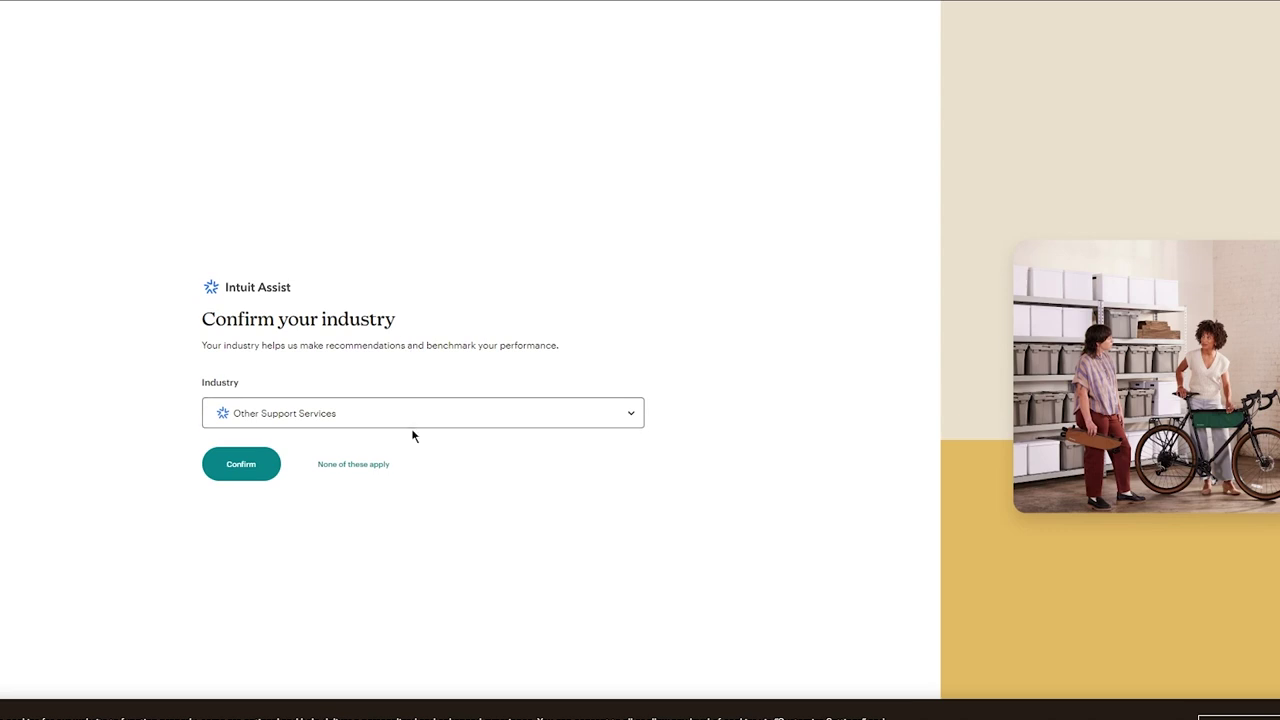
# Confirm Other Support Services as the industry
pyautogui.click(459, 420)
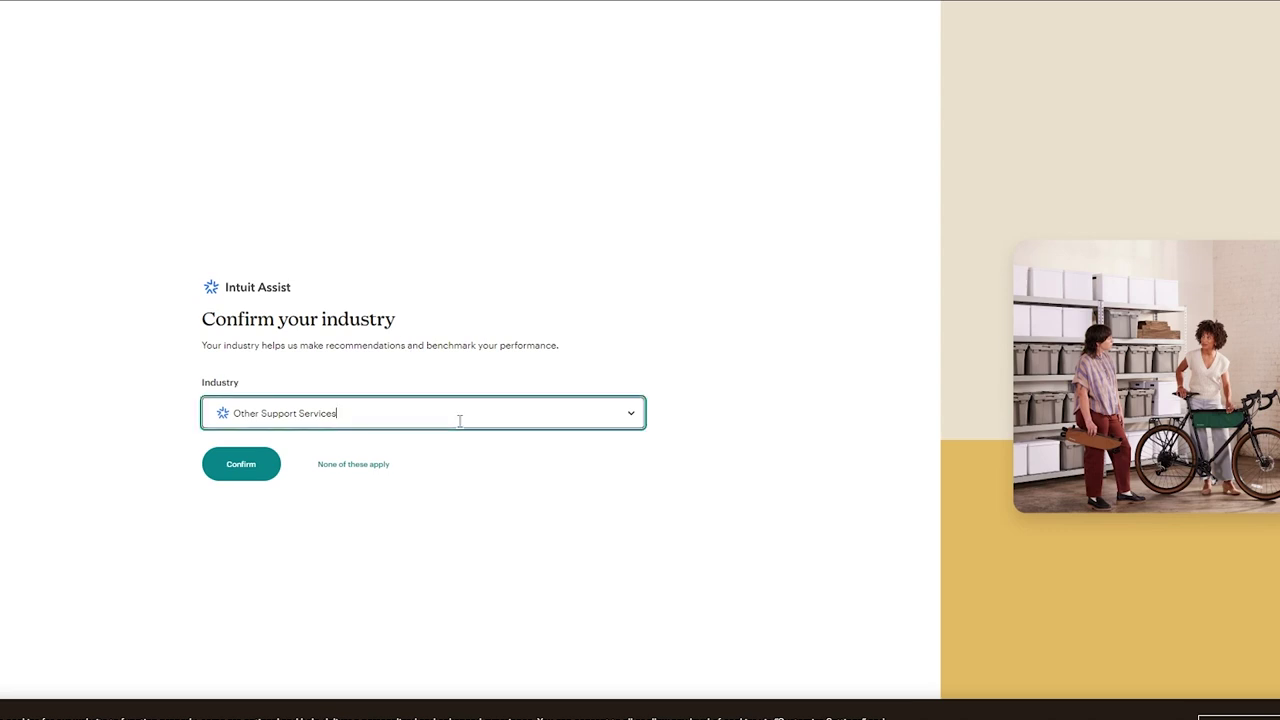
pyautogui.click(481, 350)
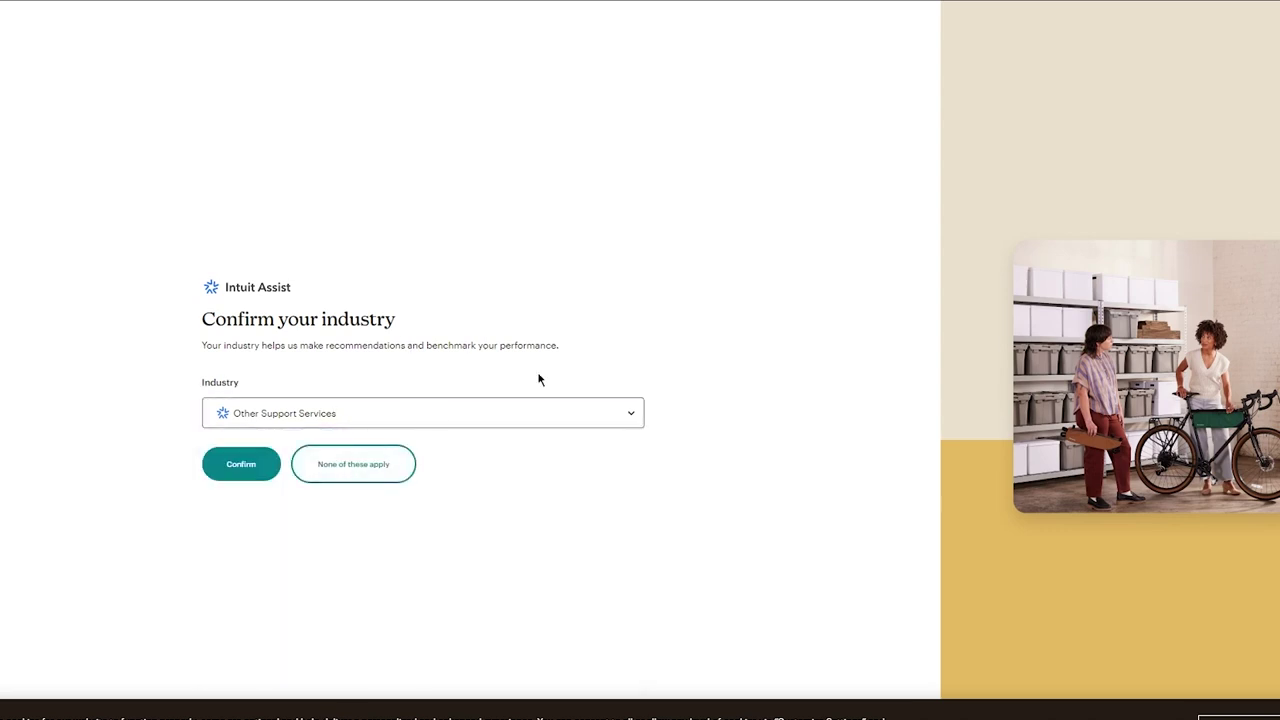
pyautogui.click(240, 466)
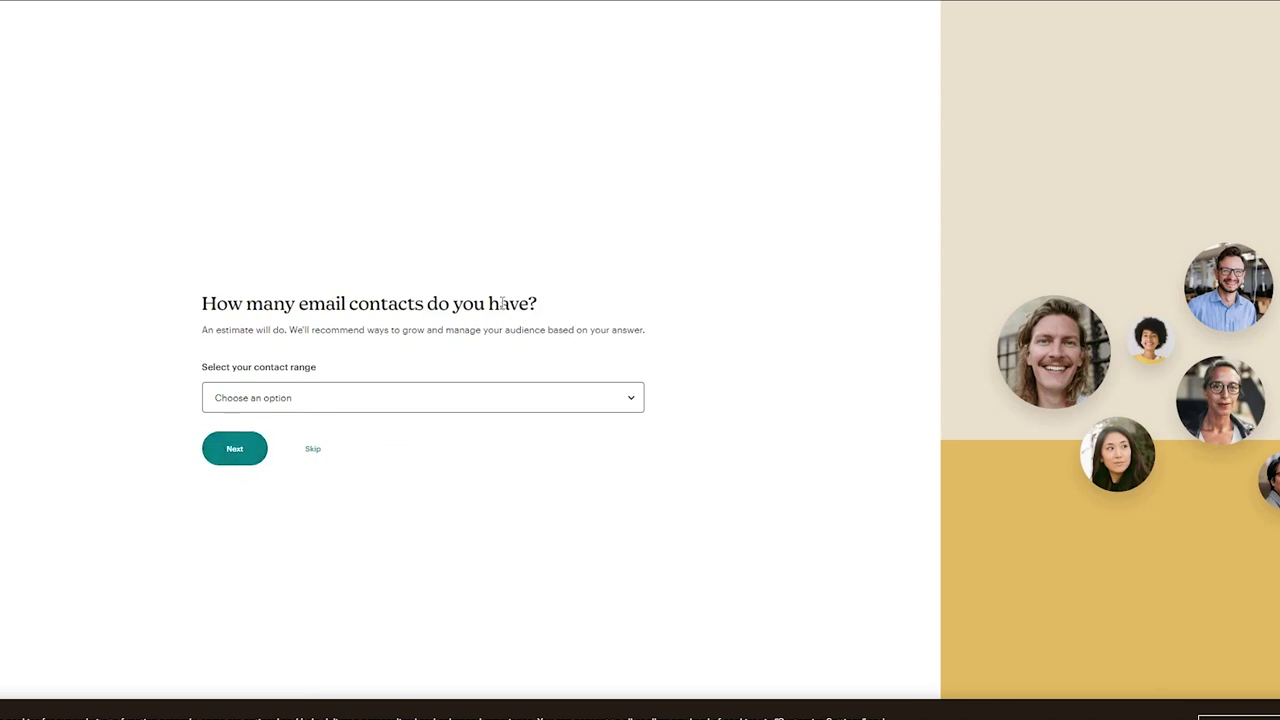
# Set the contact range to 0 - 500 and continue to the plans
pyautogui.click(306, 400)
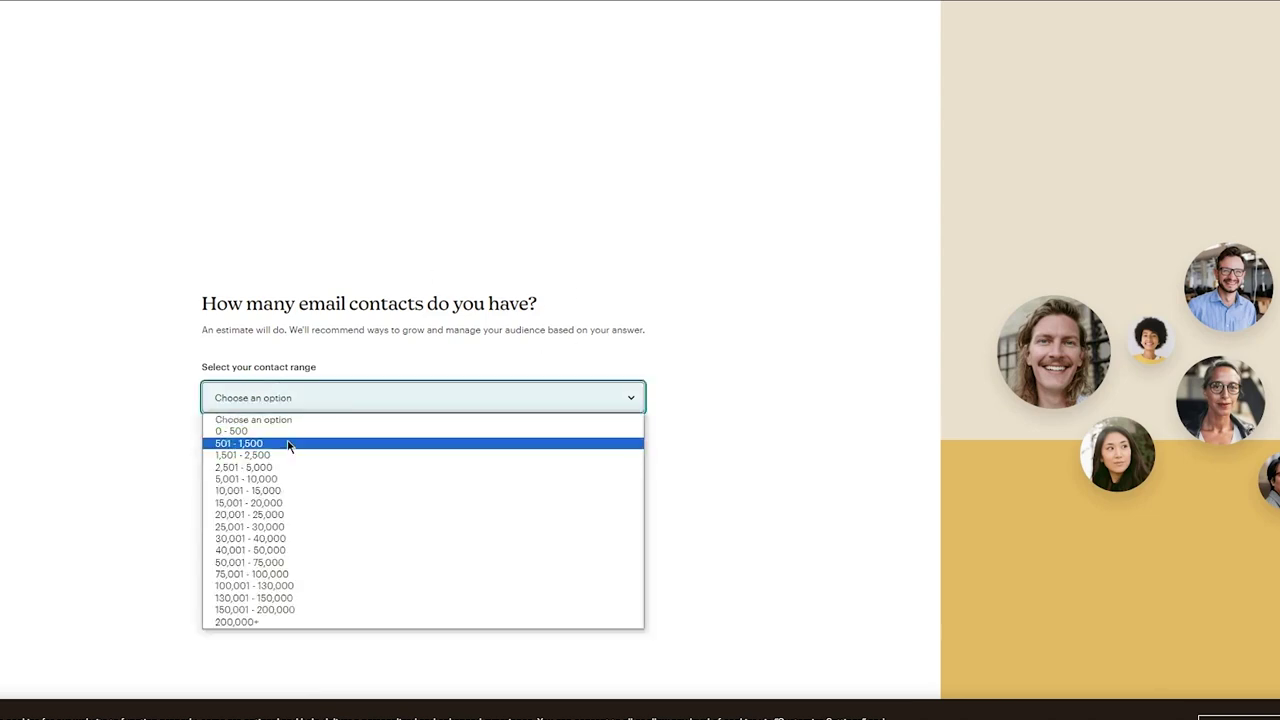
pyautogui.click(289, 435)
pyautogui.click(242, 442)
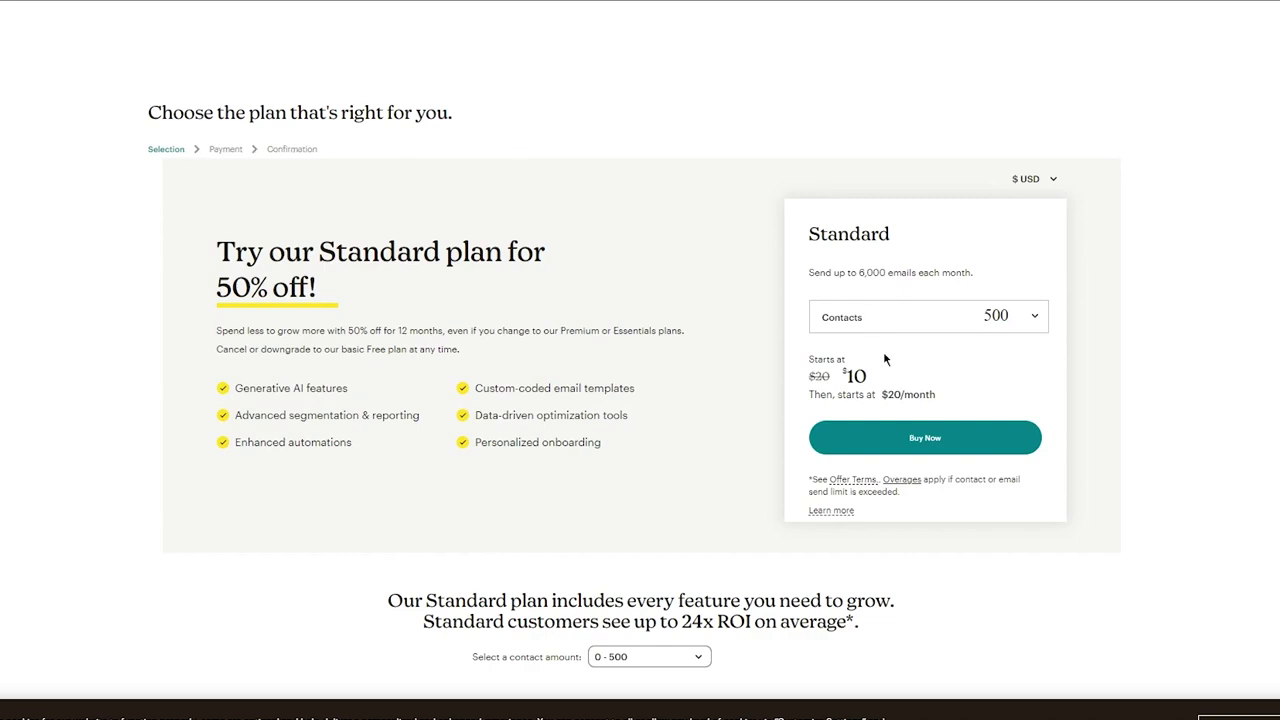
# Continue with the free plan from the plan comparison table
pyautogui.scroll(-10, 886, 357)
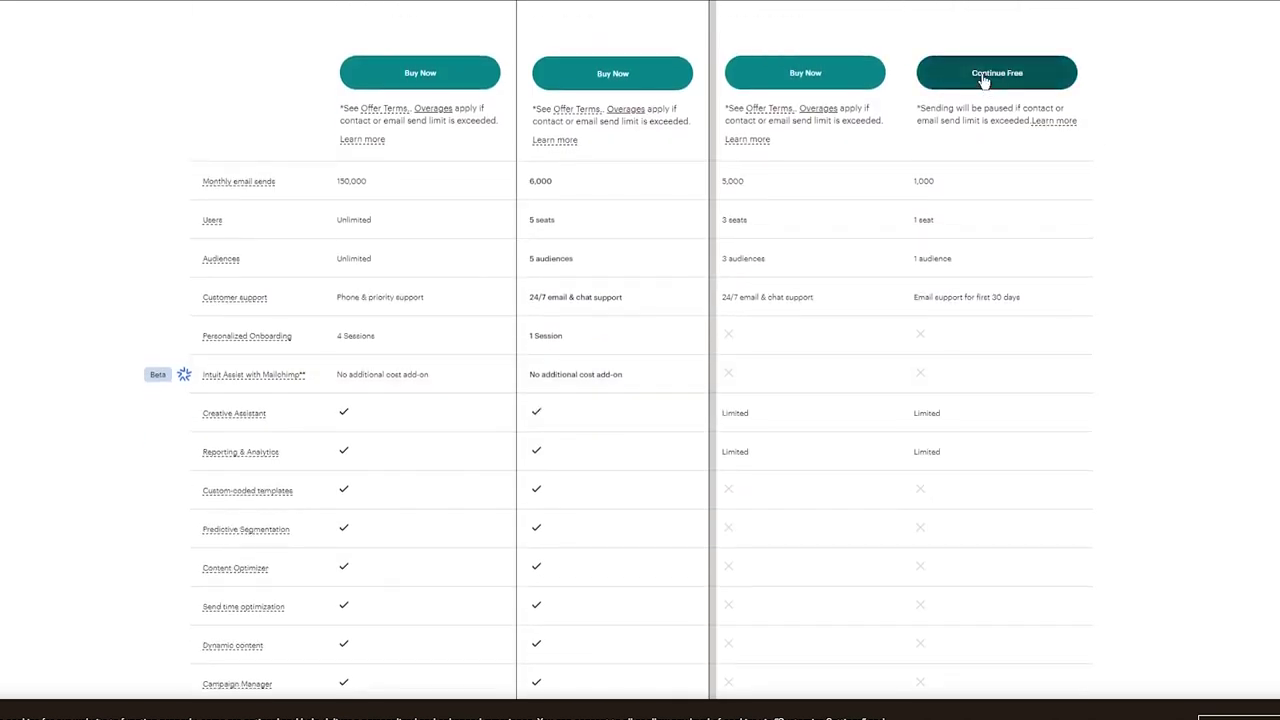
pyautogui.click(982, 78)
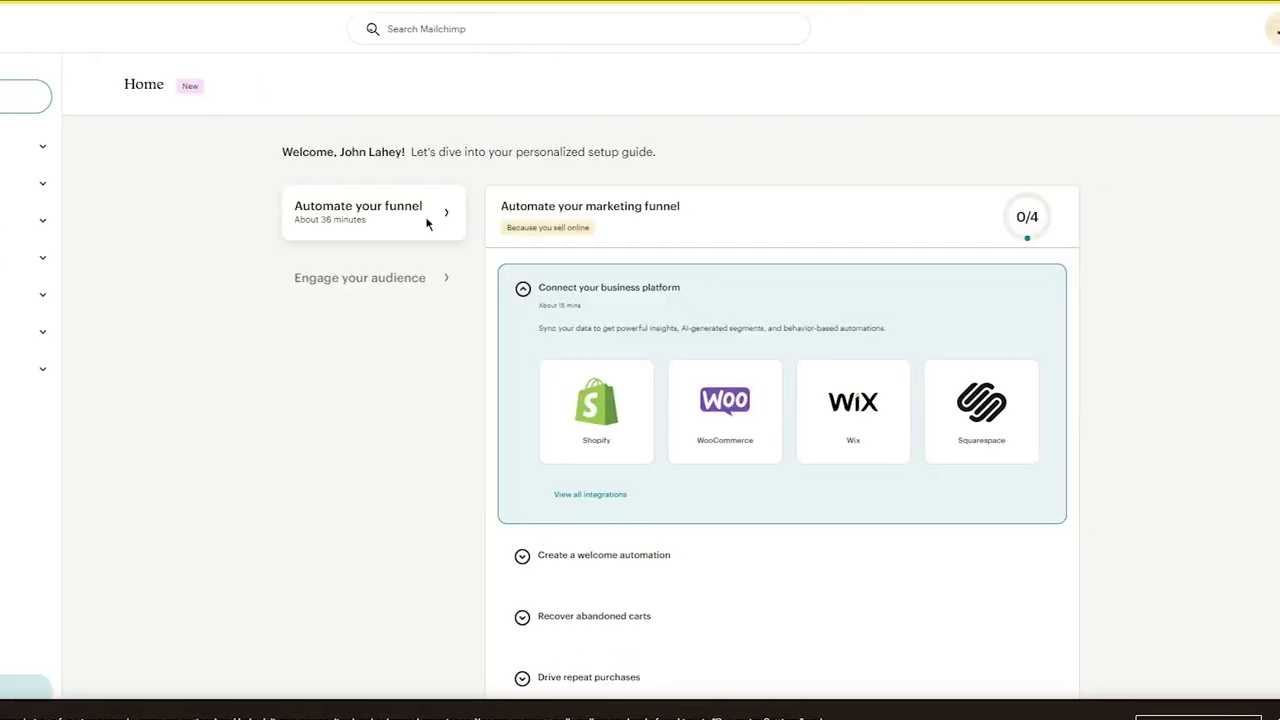
pyautogui.scroll(-9, 1207, 222)
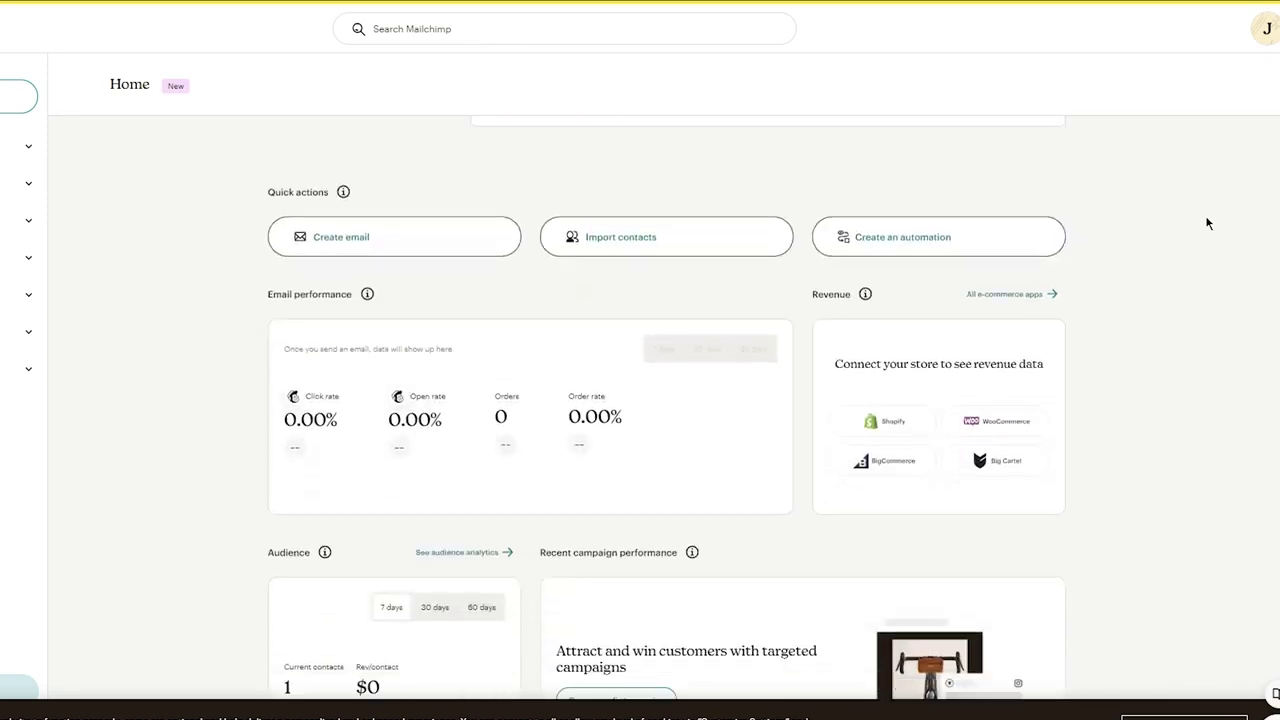
pyautogui.scroll(7, 1207, 222)
pyautogui.scroll(2, 1207, 222)
pyautogui.scroll(-7, 1207, 222)
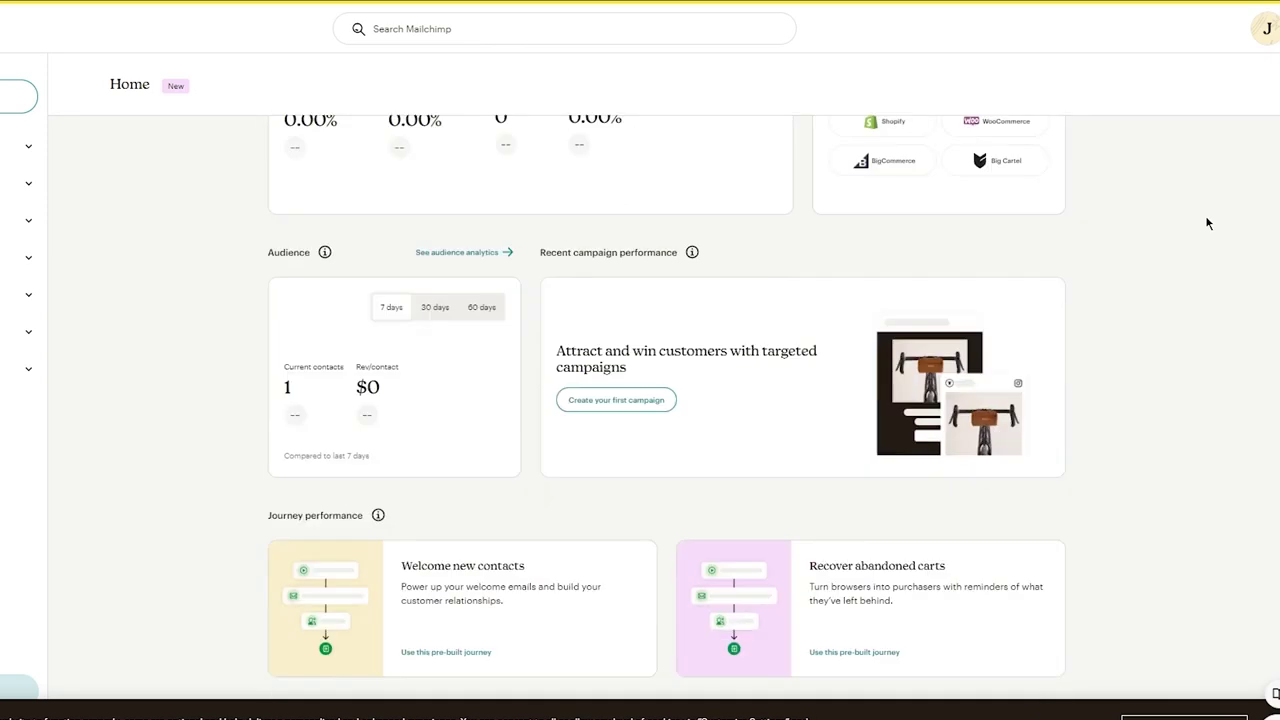
pyautogui.scroll(7, 1207, 222)
pyautogui.scroll(-8, 1207, 222)
pyautogui.scroll(2, 1207, 222)
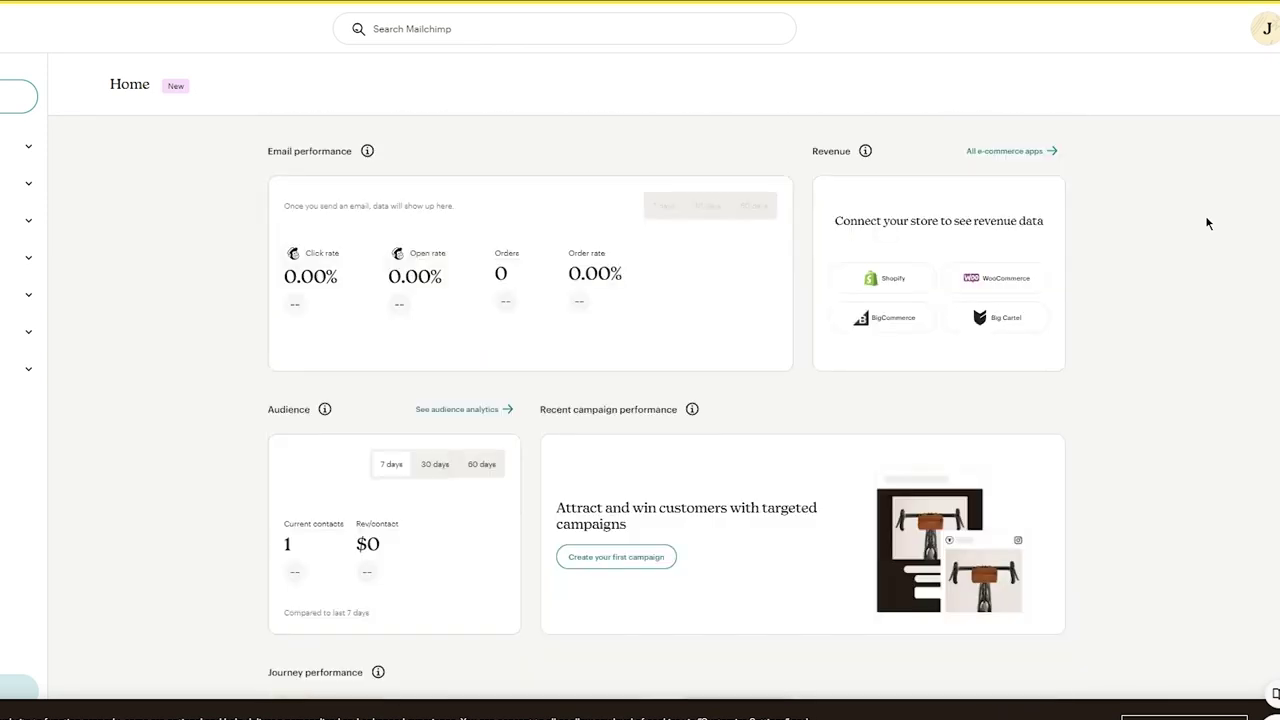
pyautogui.scroll(-1, 286, 200)
pyautogui.scroll(-1, 286, 200)
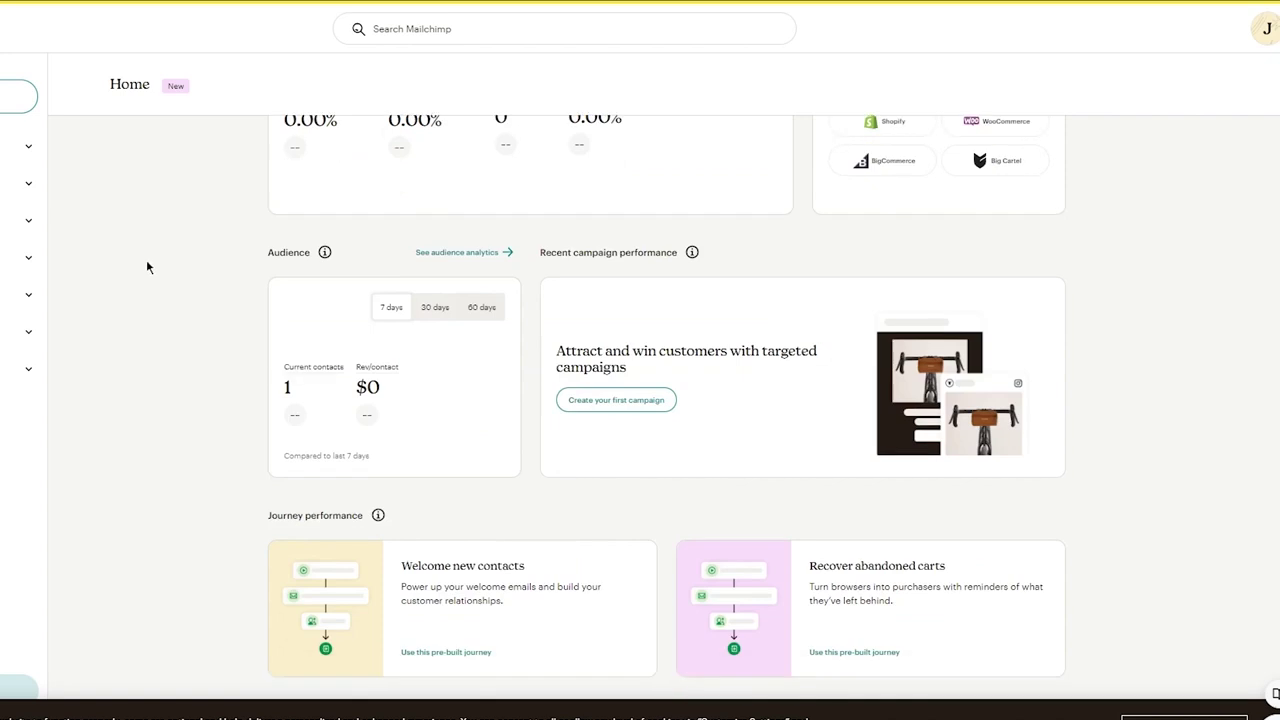
pyautogui.scroll(8, 147, 266)
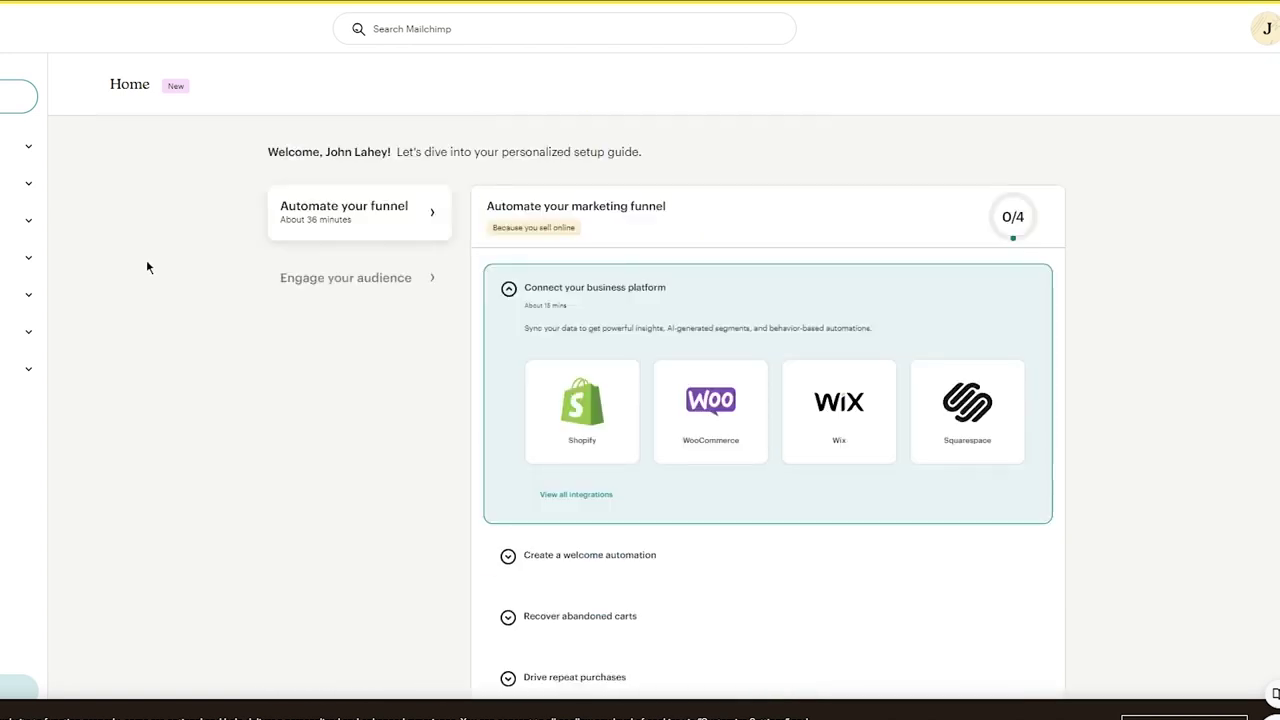
pyautogui.scroll(-8, 147, 266)
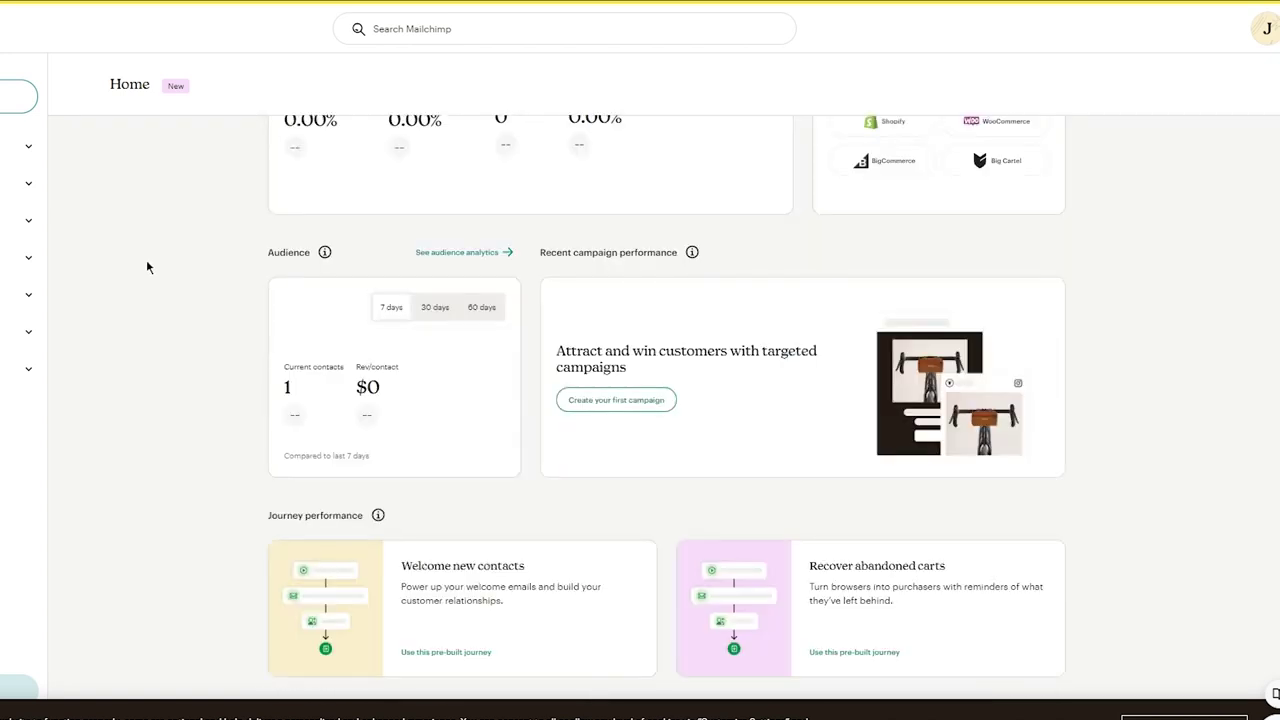
pyautogui.scroll(8, 147, 266)
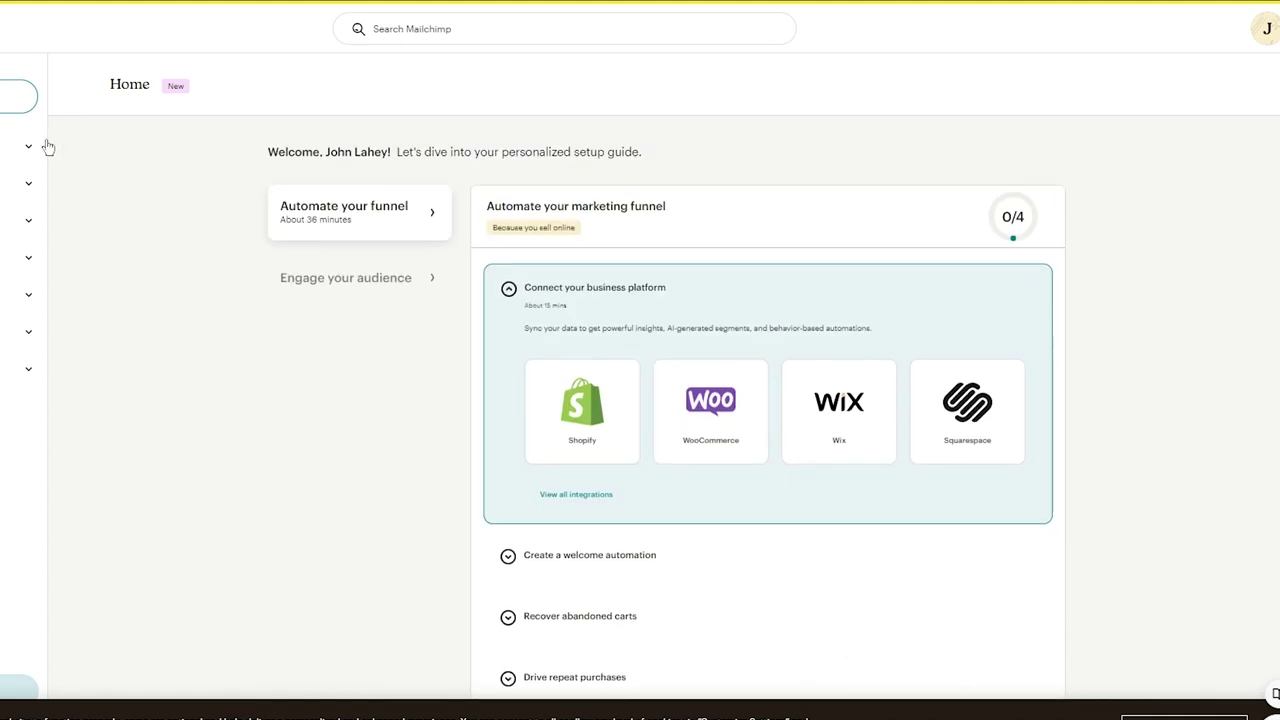
# Look over the Website page and then the Audience Dashboard
pyautogui.click(23, 294)
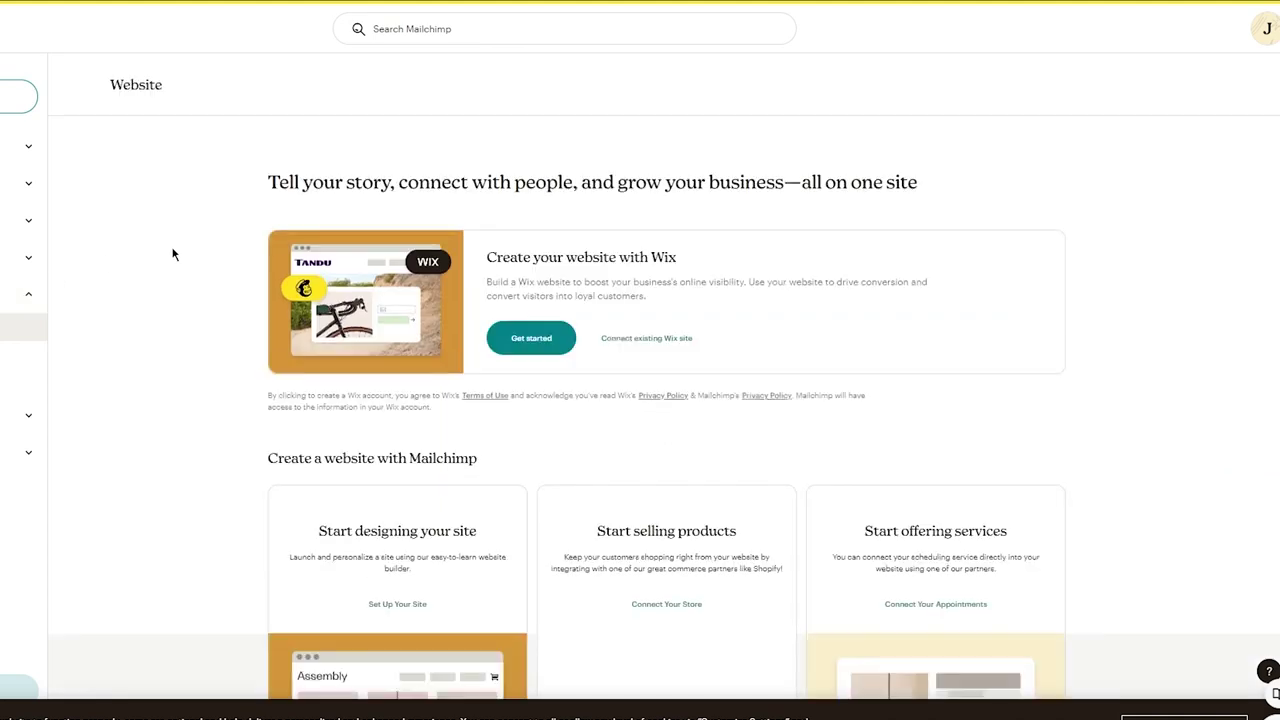
pyautogui.scroll(-3, 172, 255)
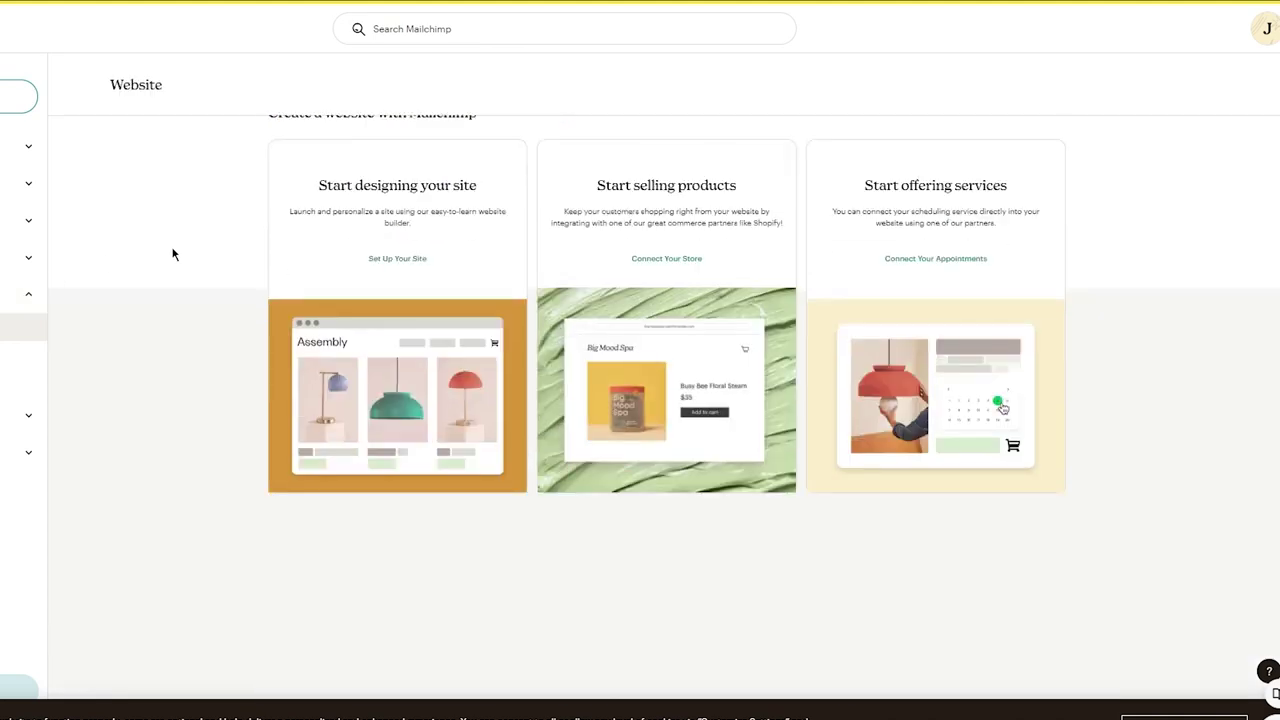
pyautogui.scroll(3, 172, 255)
pyautogui.scroll(-2, 172, 255)
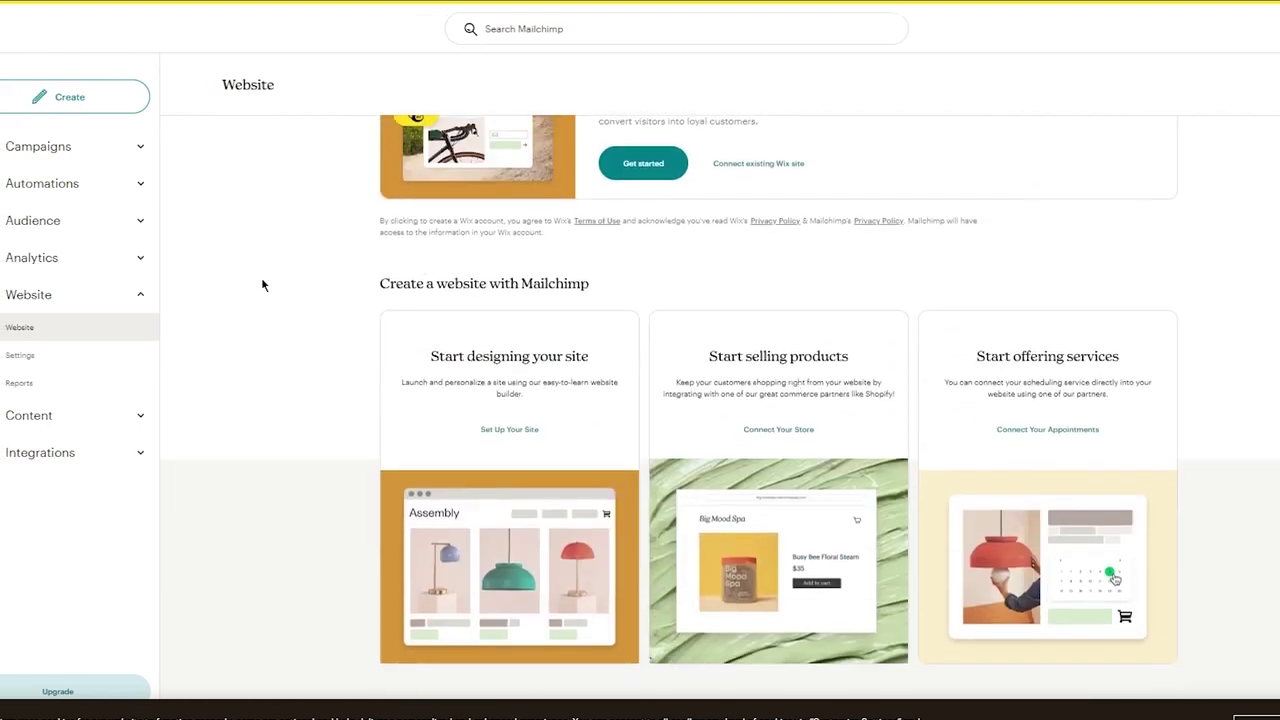
pyautogui.click(133, 219)
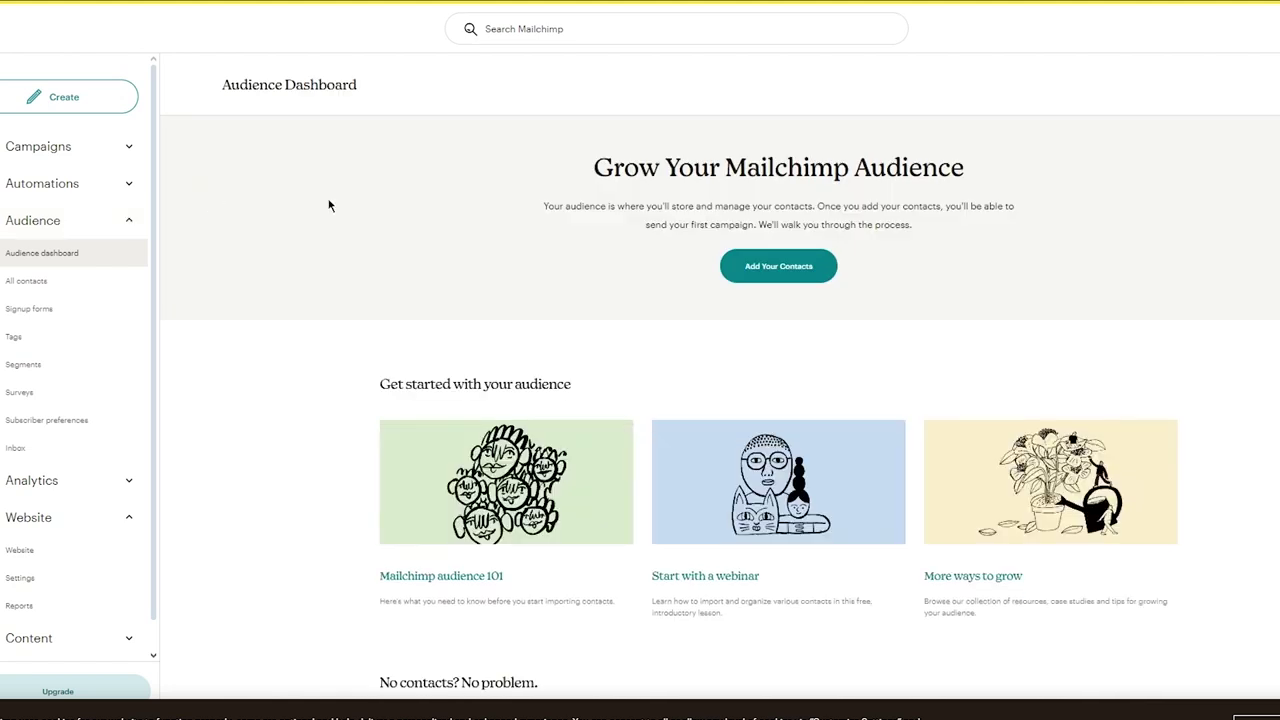
pyautogui.scroll(-3, 209, 355)
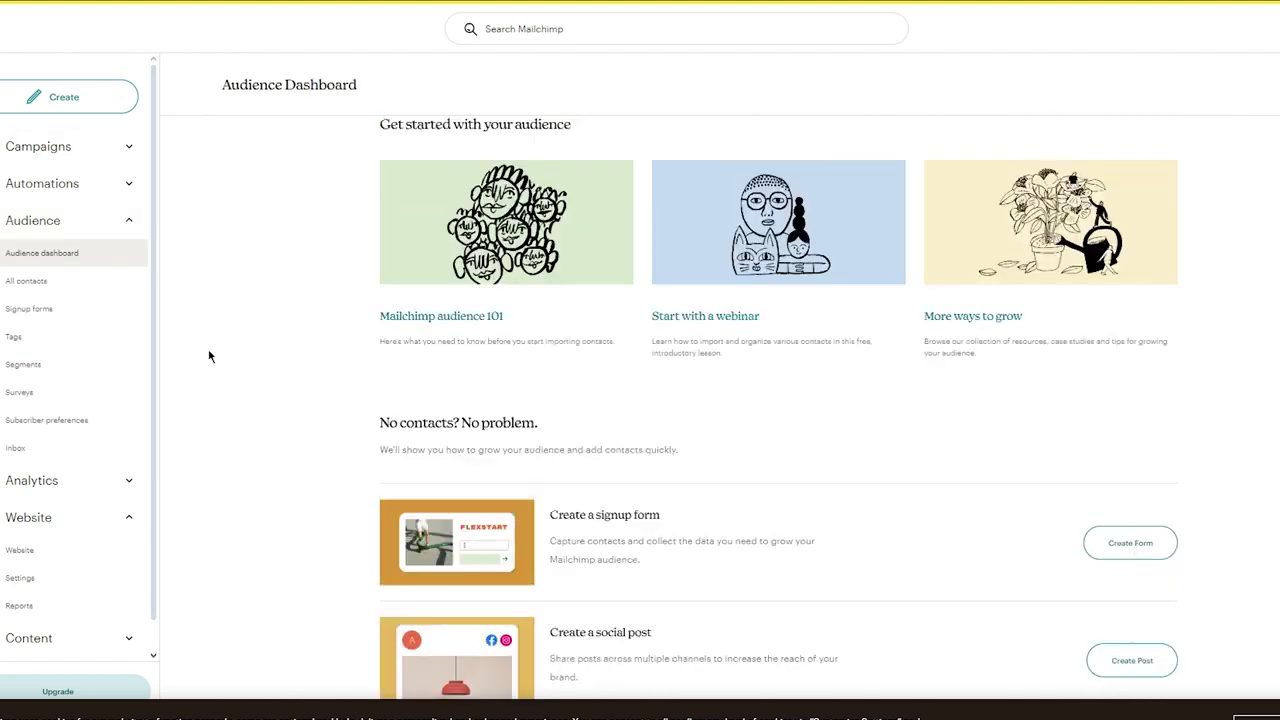
pyautogui.scroll(1, 209, 355)
pyautogui.scroll(-1, 209, 355)
pyautogui.scroll(3, 209, 355)
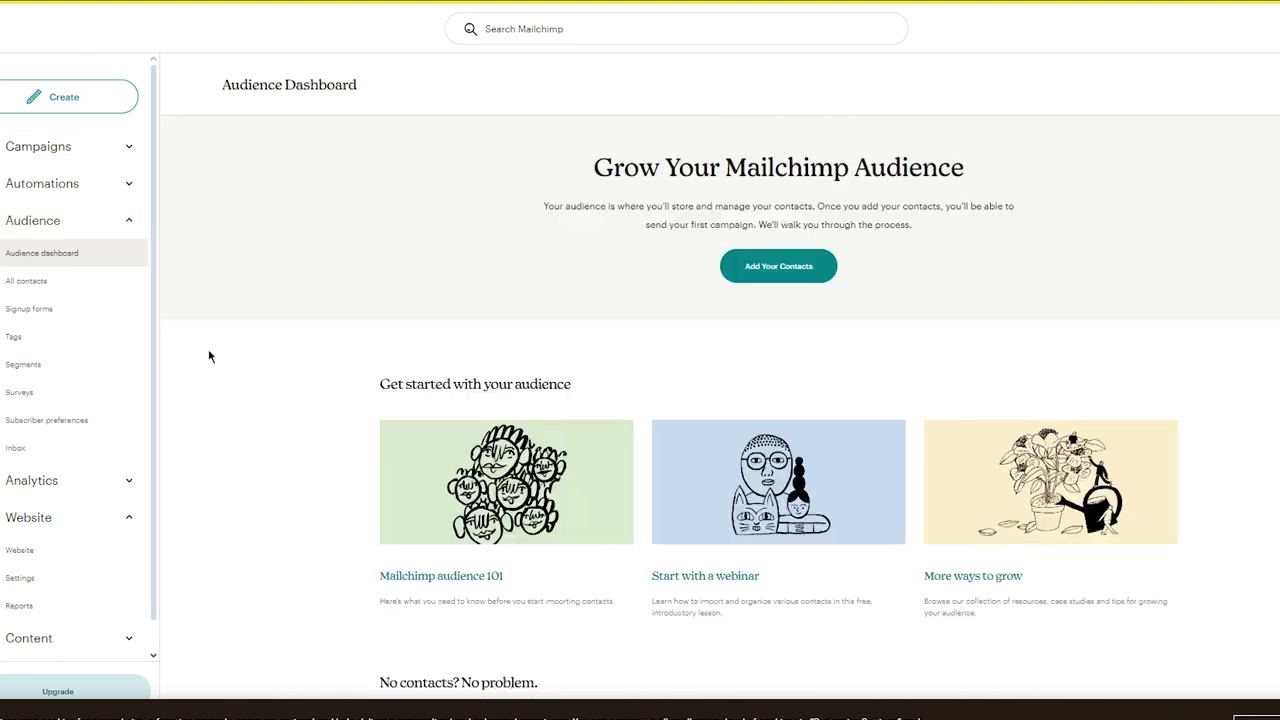
# Visit Signup forms, Automations, Campaigns, Creative Assistant and Segments, then return to the Audience Dashboard
pyautogui.click(74, 312)
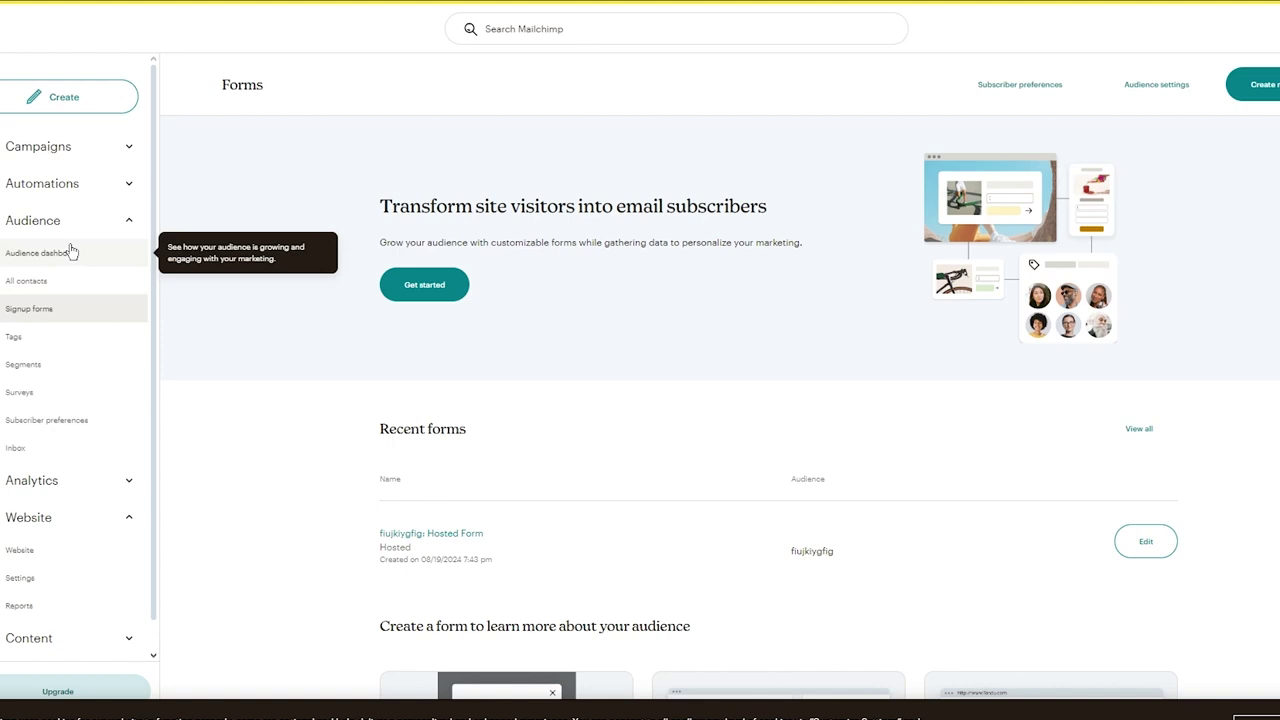
pyautogui.click(80, 190)
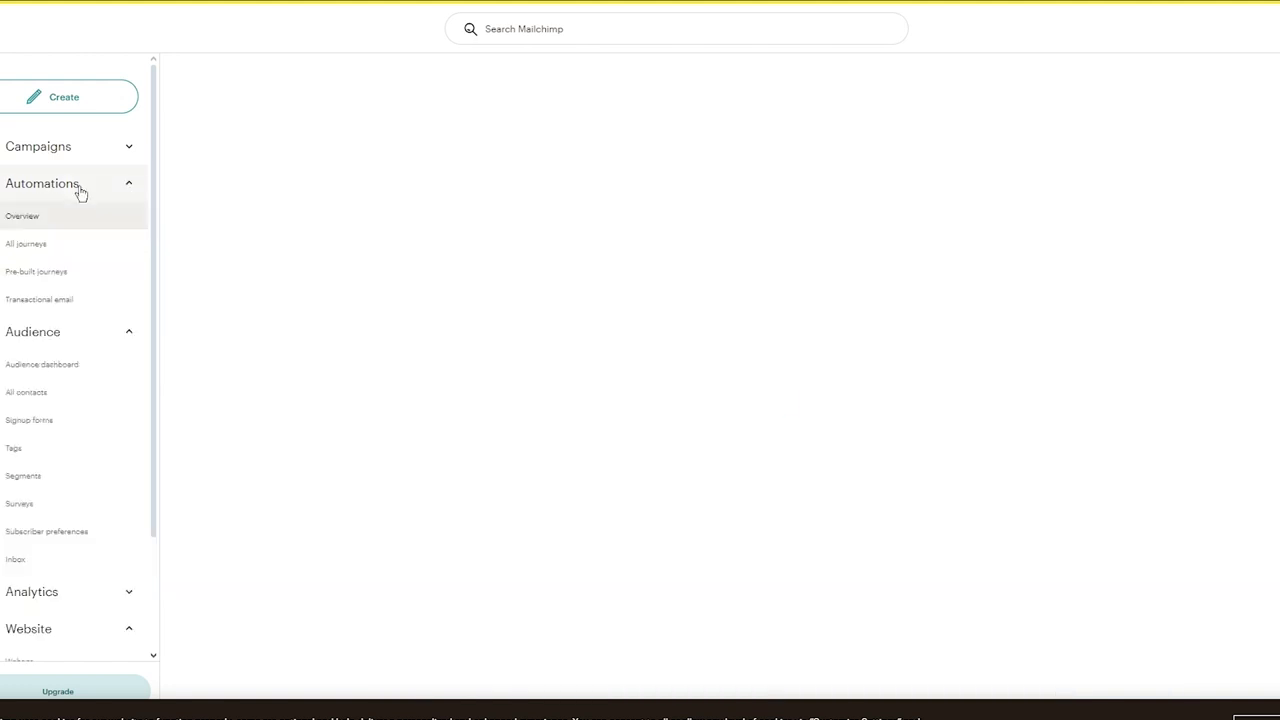
pyautogui.click(104, 162)
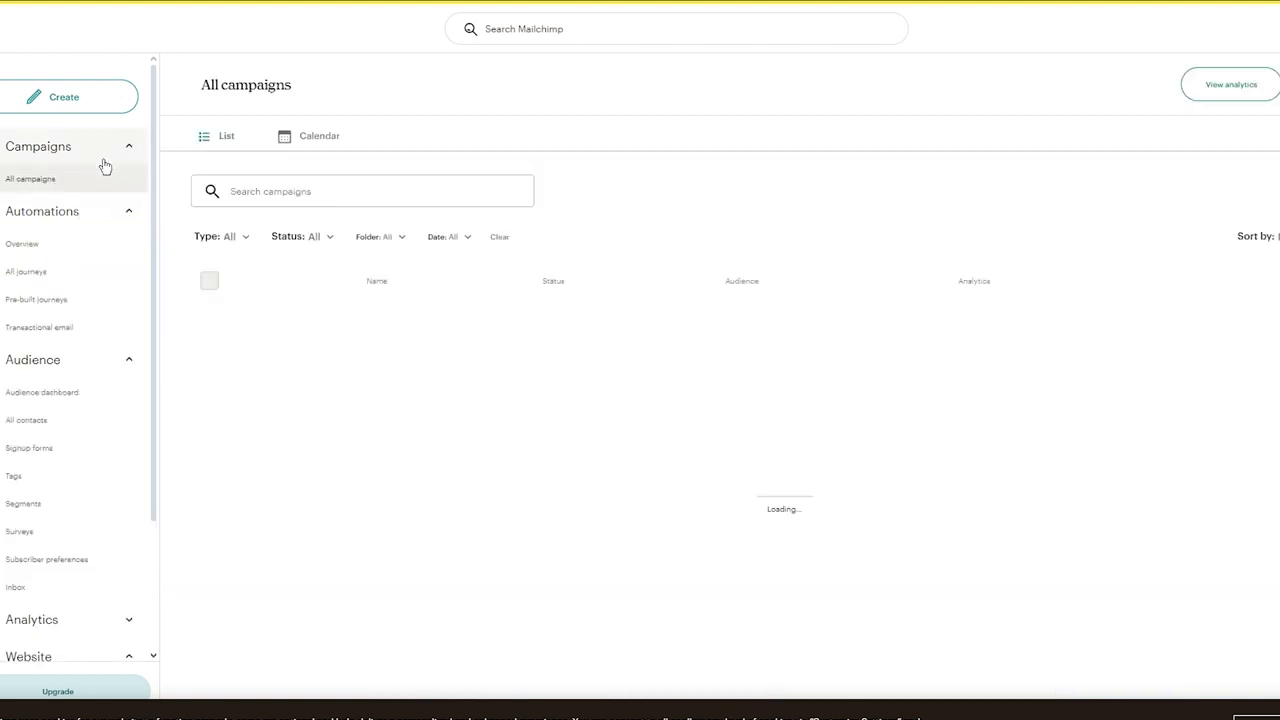
pyautogui.scroll(-3, 98, 328)
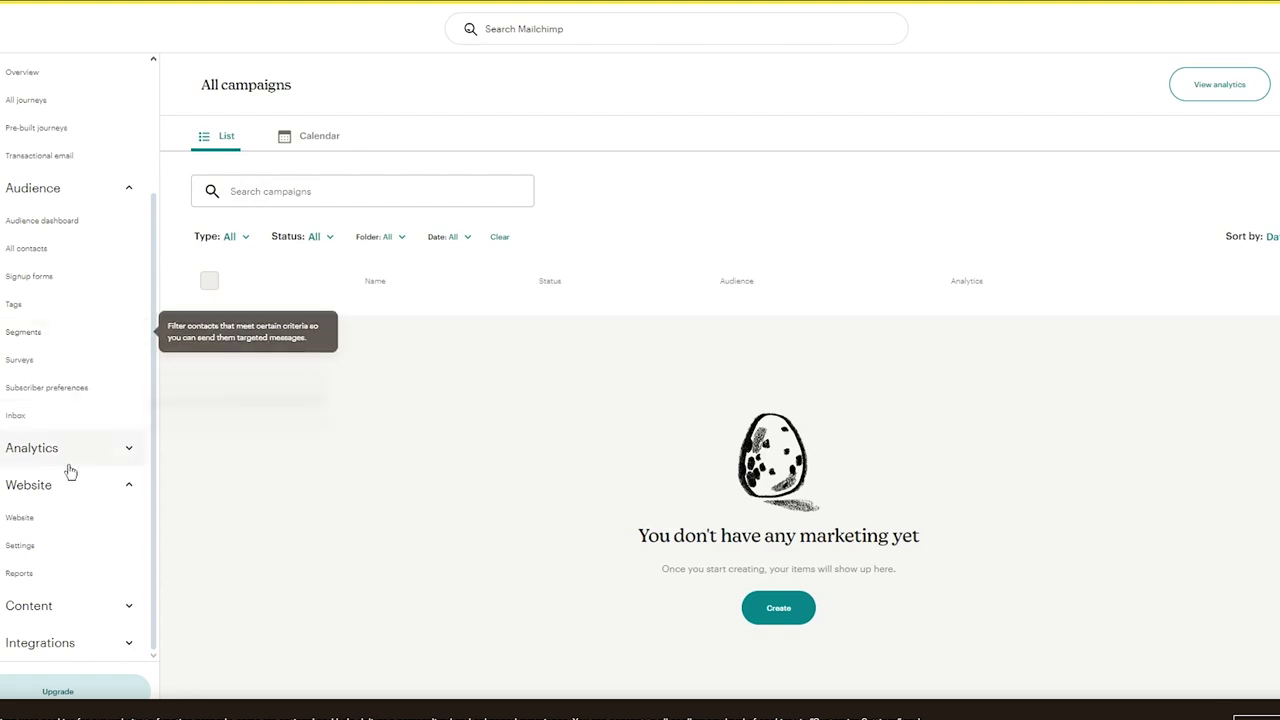
pyautogui.click(81, 606)
pyautogui.scroll(-2, 103, 514)
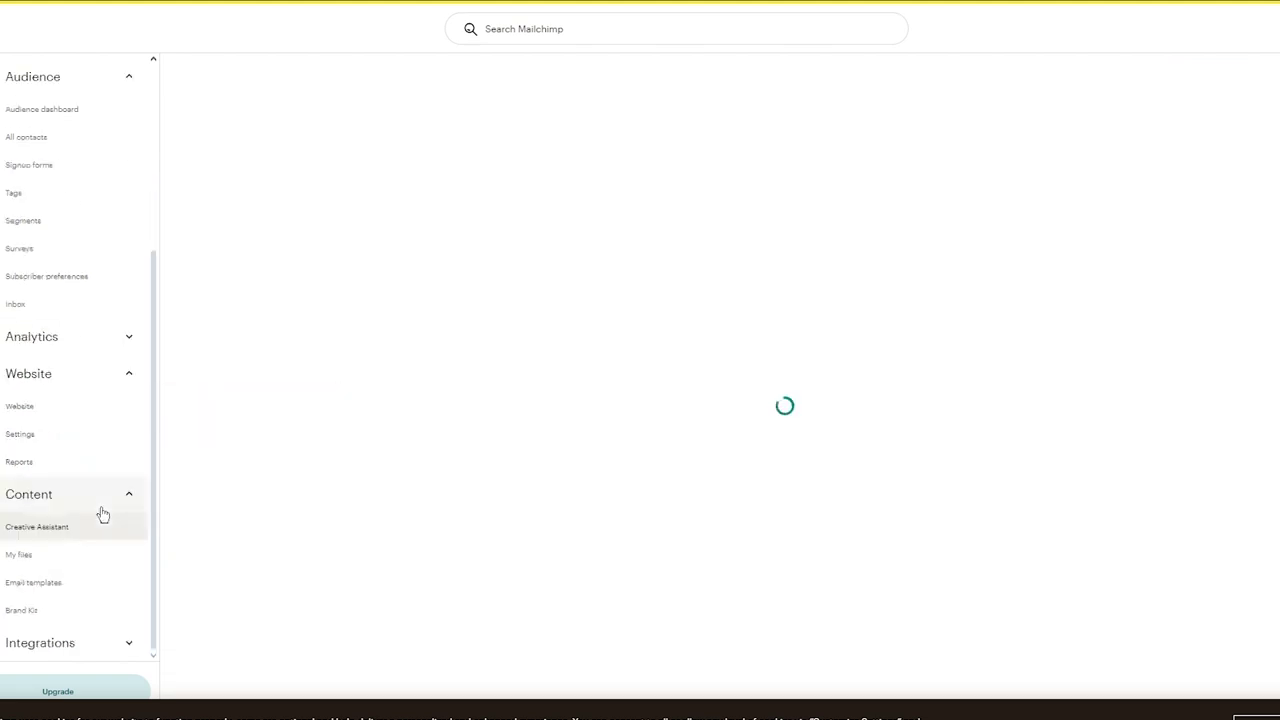
pyautogui.scroll(4, 100, 504)
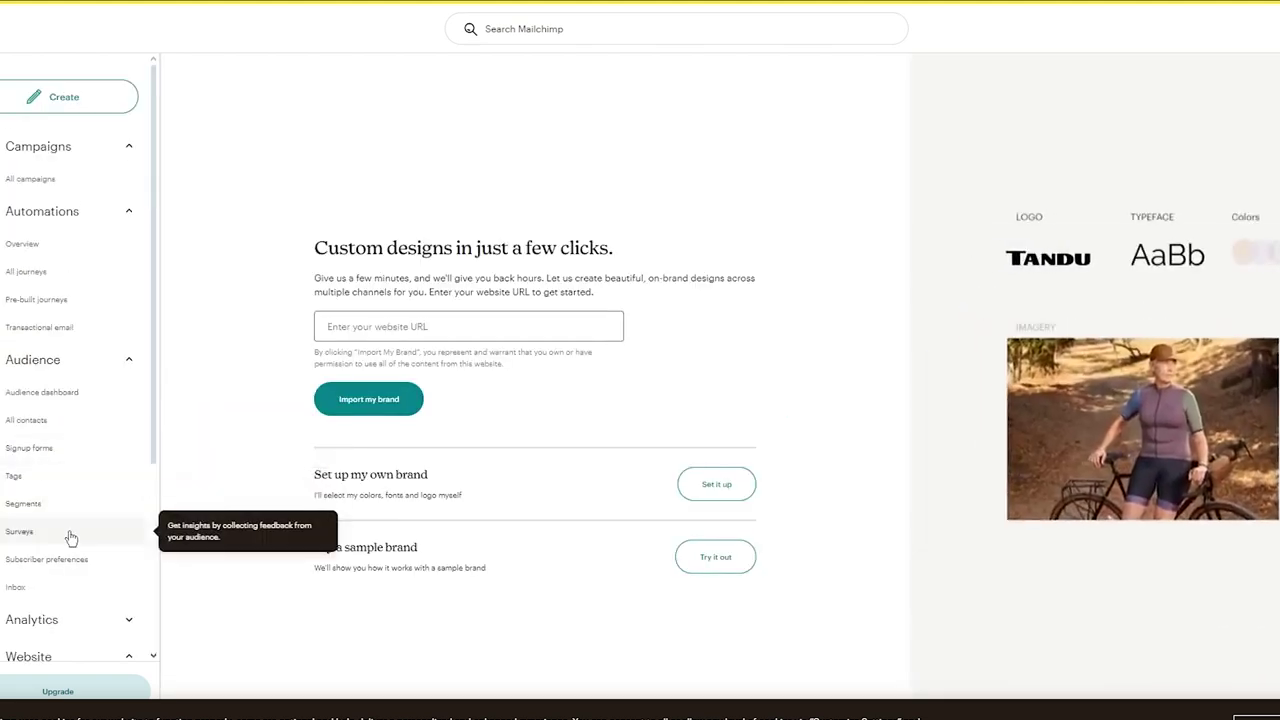
pyautogui.click(71, 519)
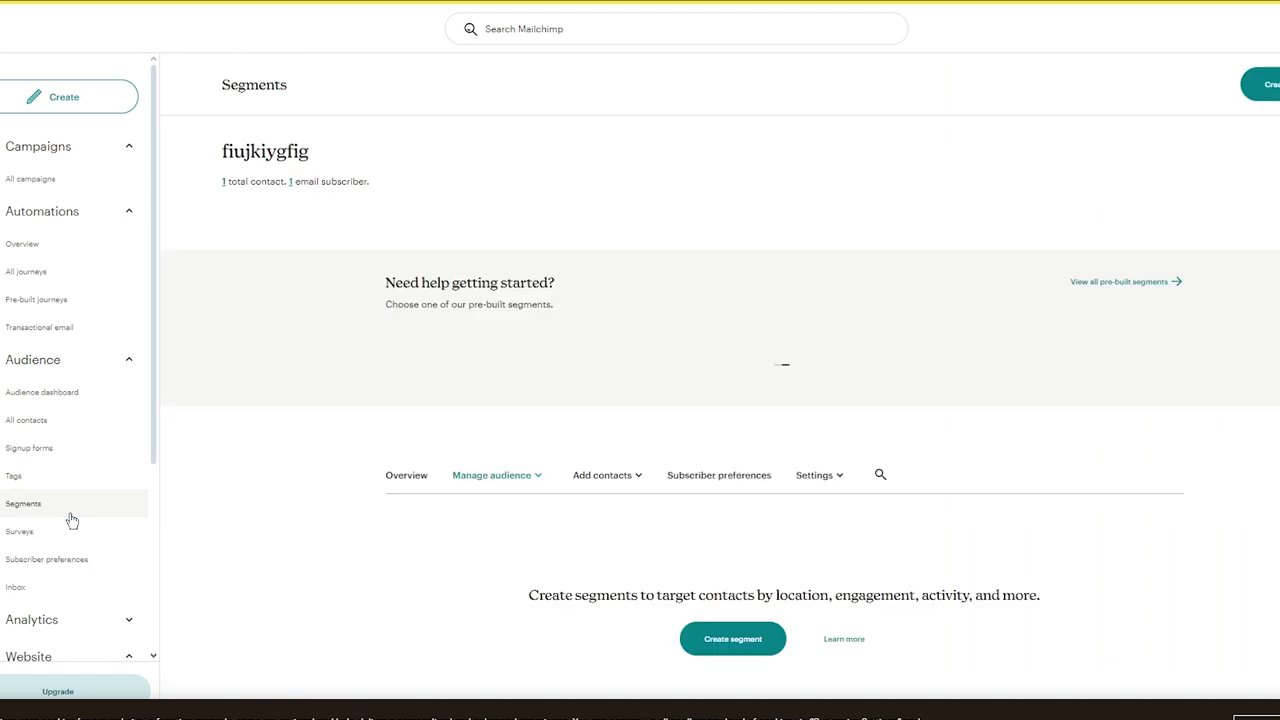
pyautogui.click(72, 395)
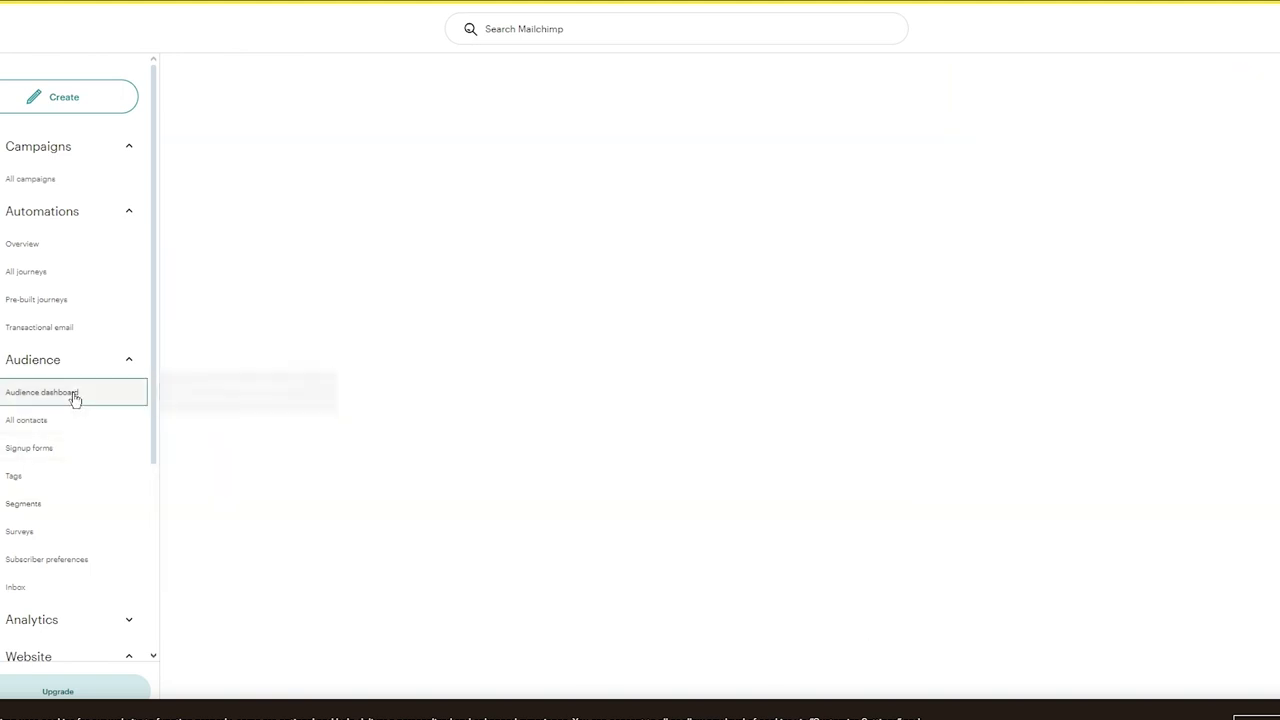
pyautogui.scroll(-4, 346, 420)
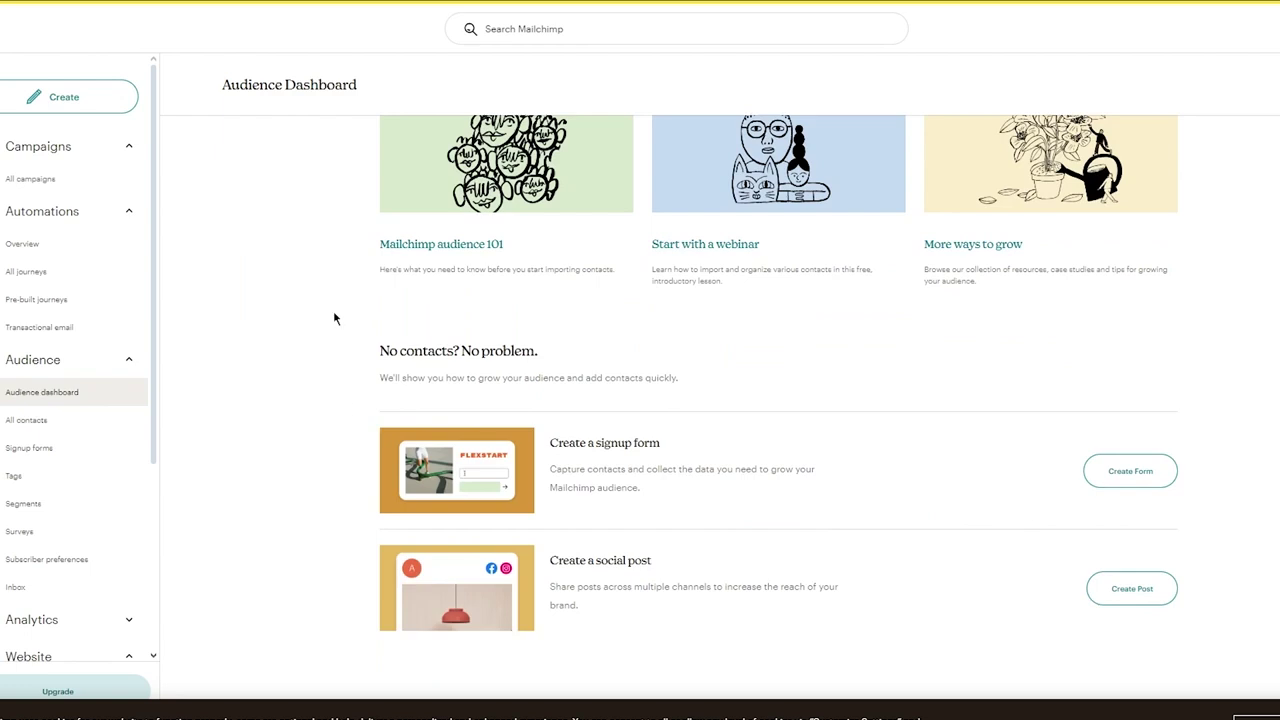
pyautogui.scroll(4, 334, 318)
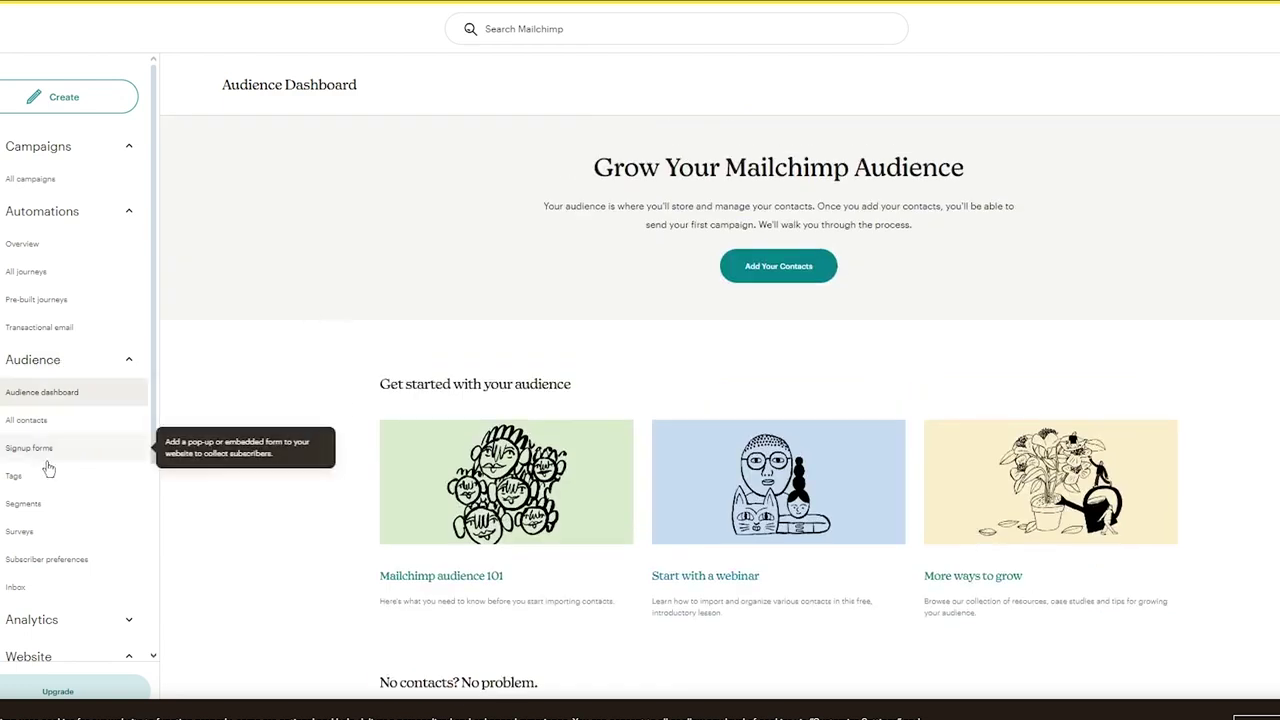
# Start a new Signup landing page from the Signup forms page
pyautogui.click(50, 447)
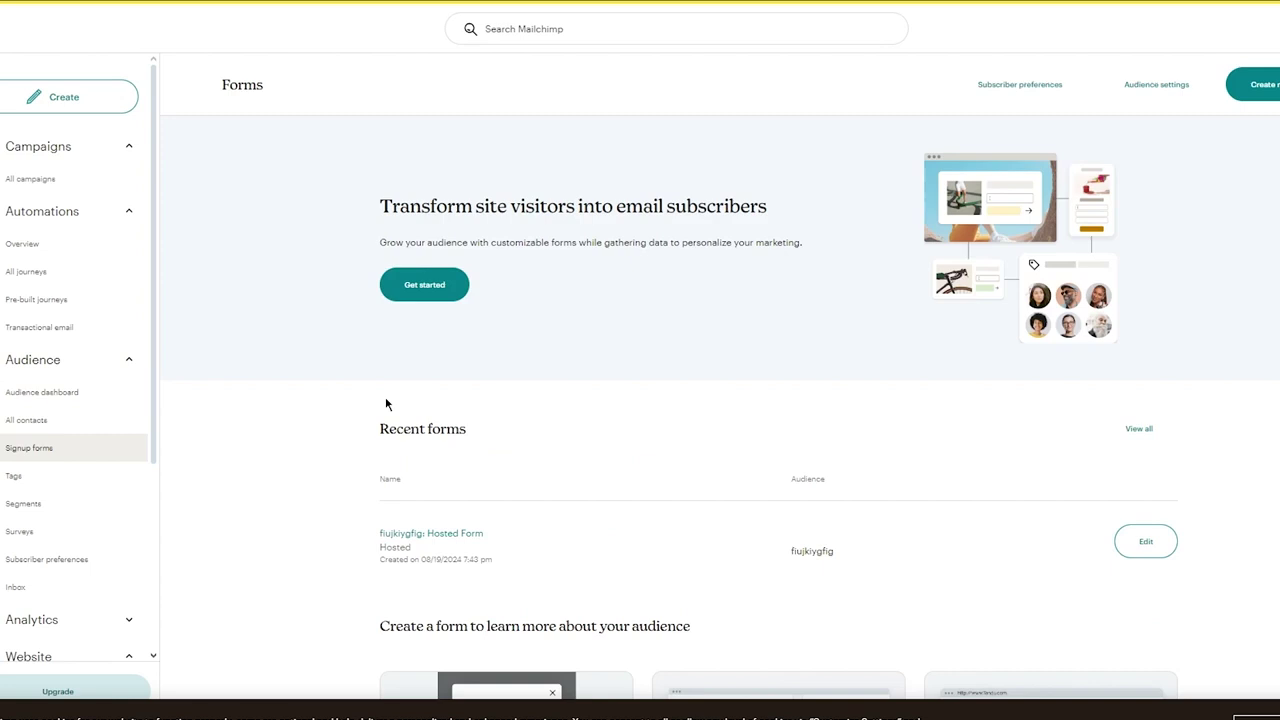
pyautogui.scroll(-5, 386, 403)
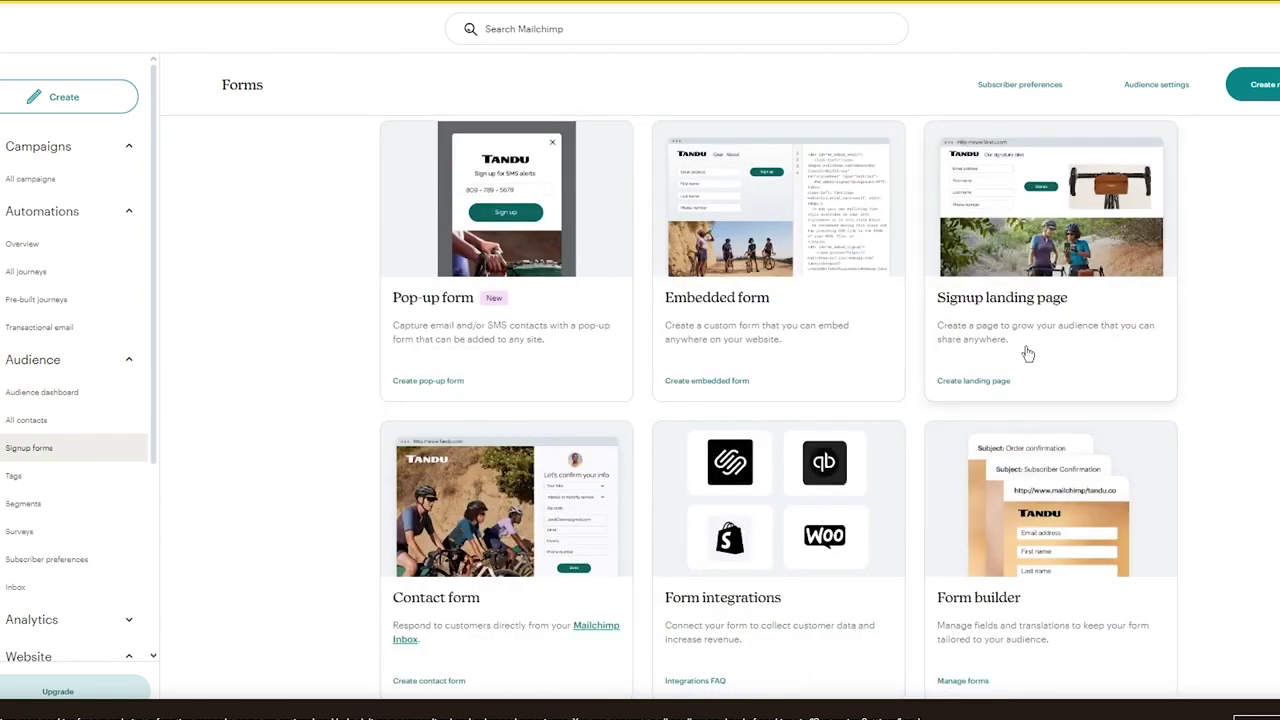
pyautogui.click(974, 383)
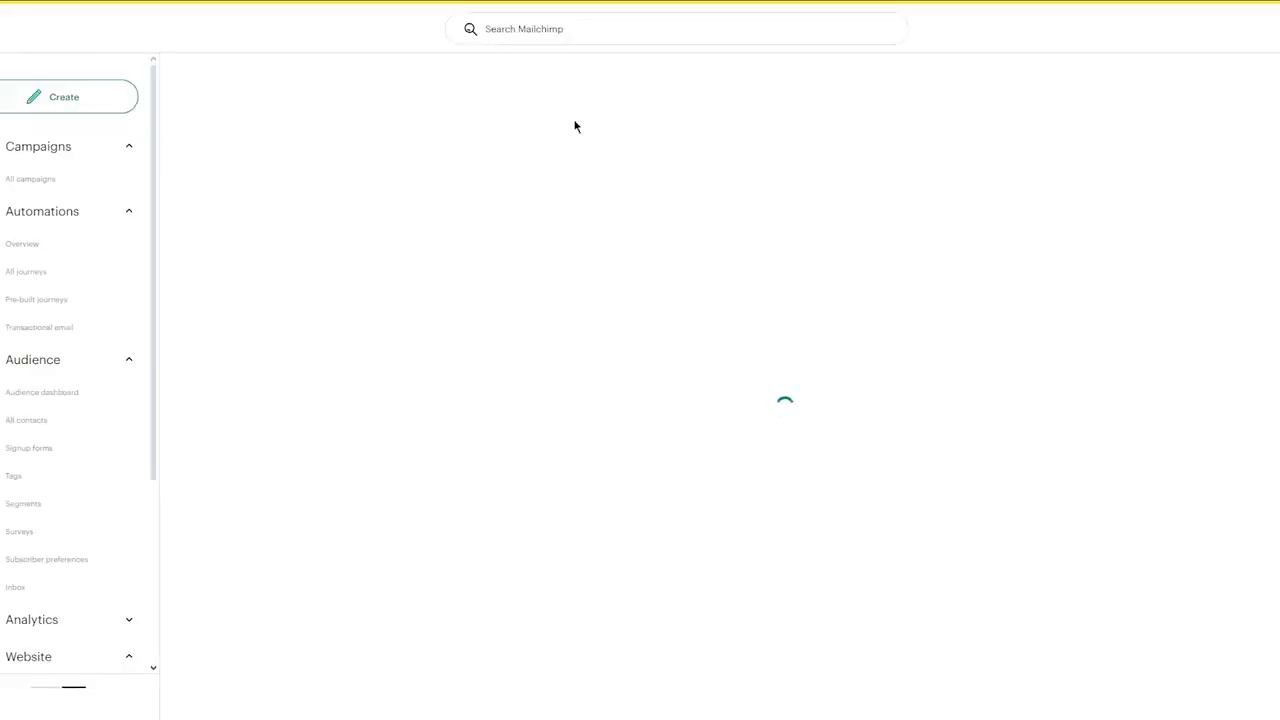
# Name the landing page, keep the default audience, and browse the template gallery
pyautogui.click(658, 230)
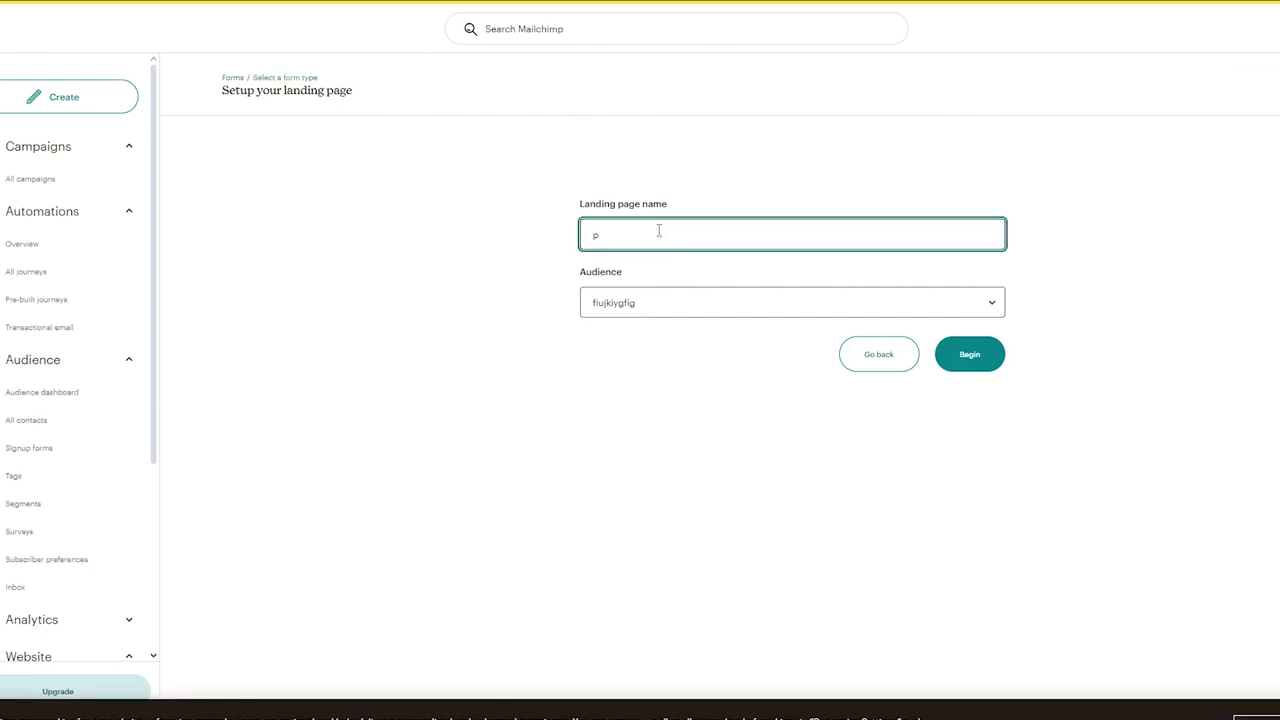
pyautogui.click(980, 362)
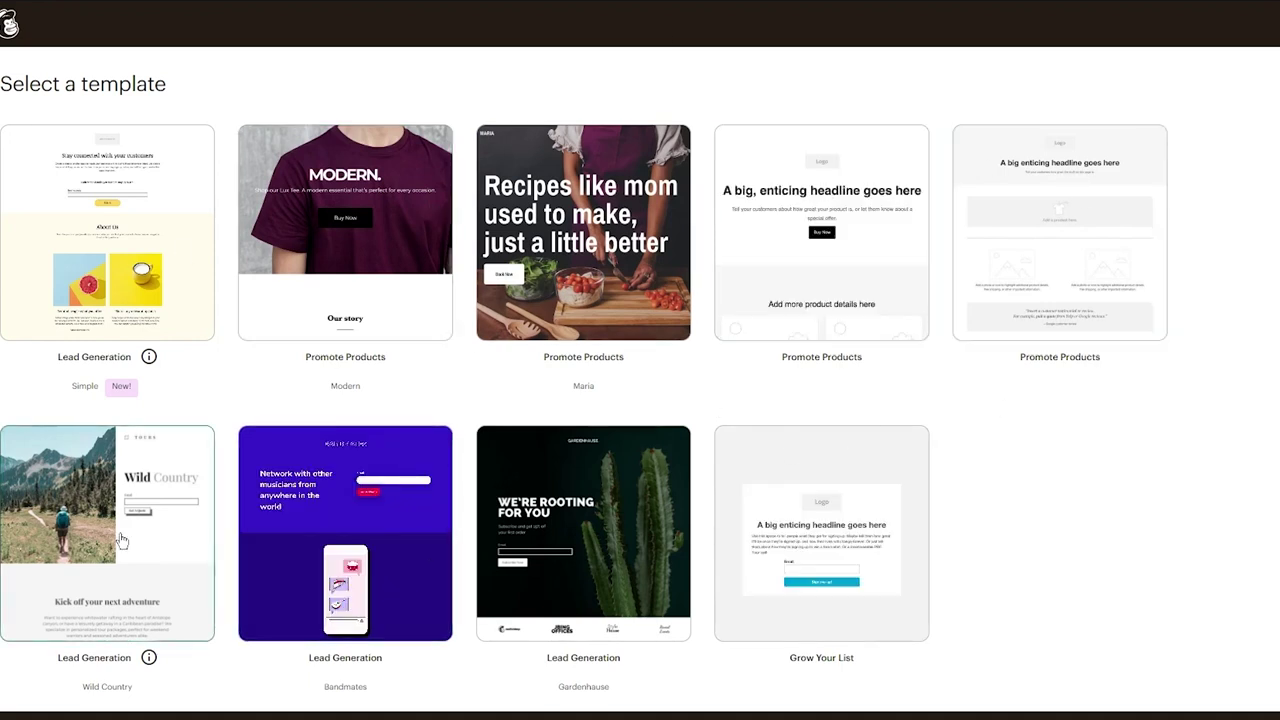
pyautogui.scroll(-1, 449, 514)
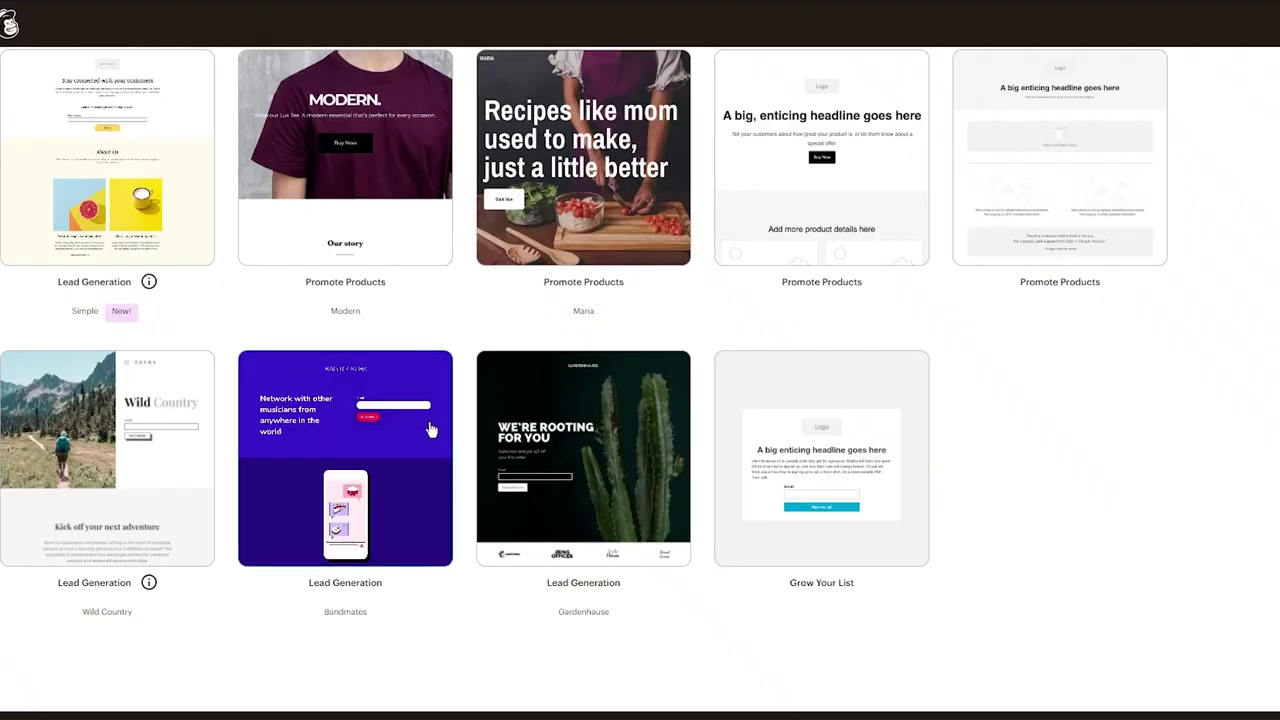
# Apply the Bandmates template and look over its Style and Blocks panels in the editor
pyautogui.click(478, 308)
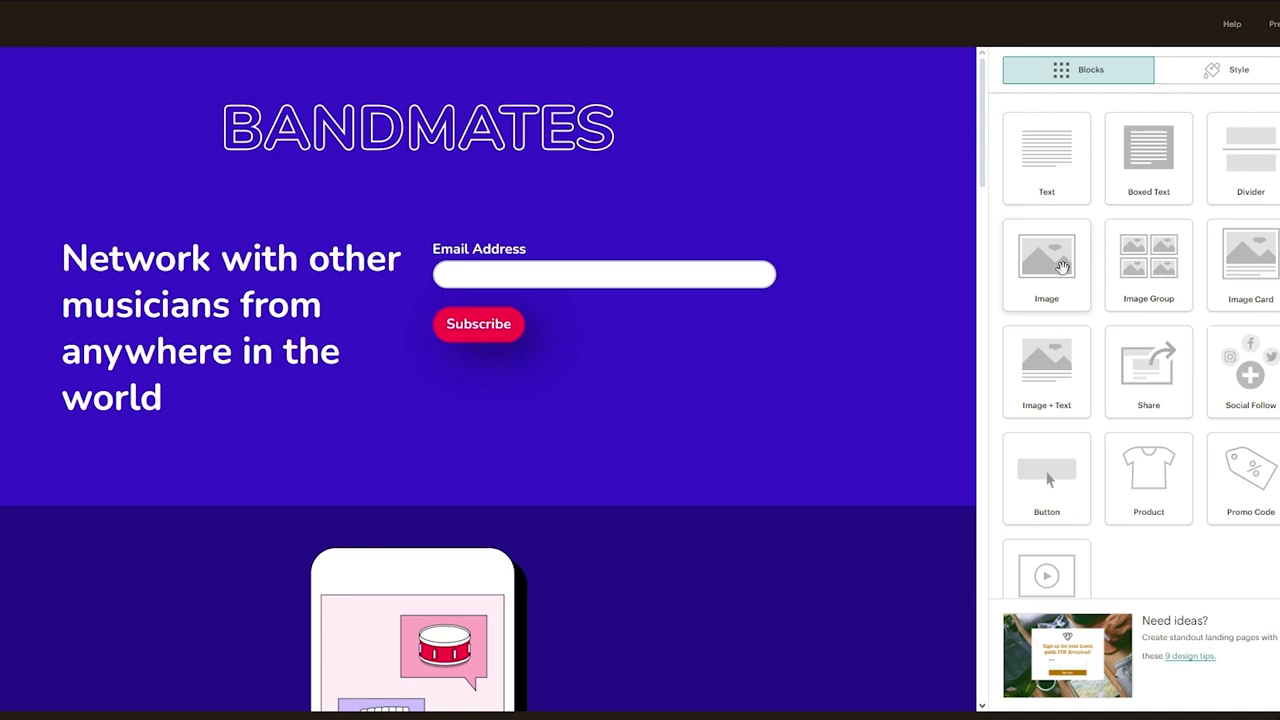
pyautogui.scroll(-1, 1075, 270)
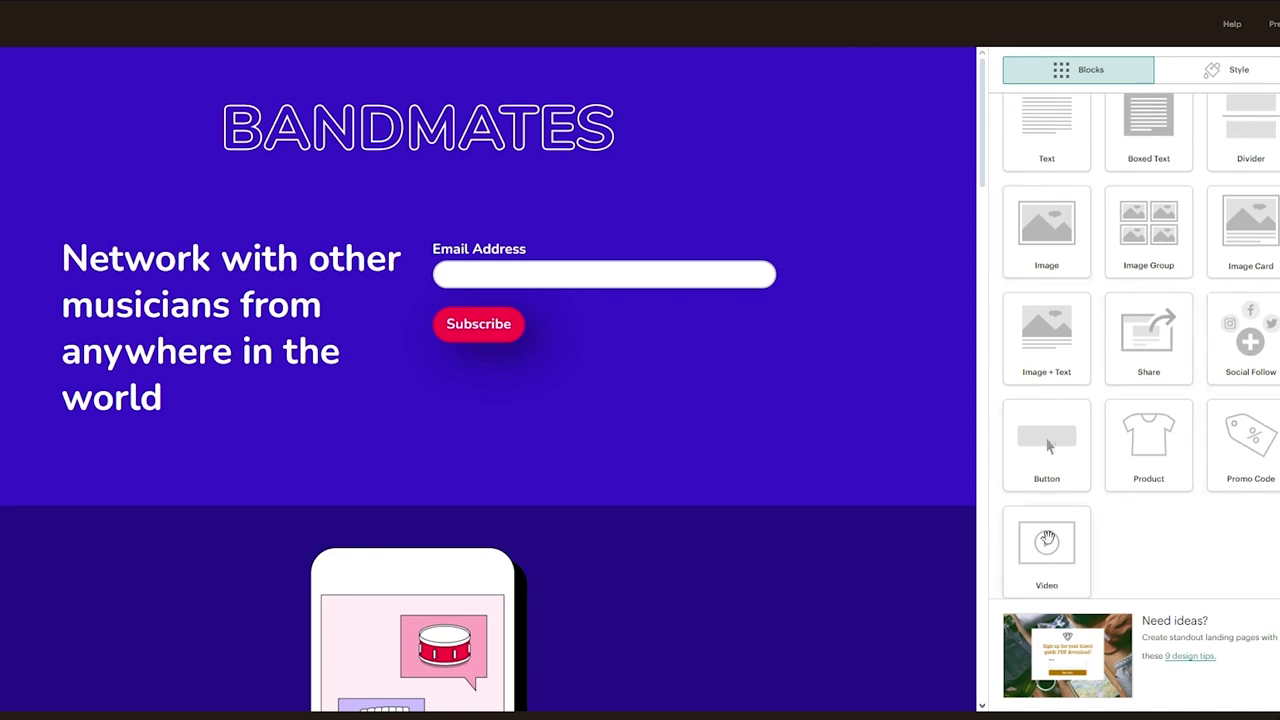
pyautogui.scroll(1, 1046, 540)
pyautogui.click(1191, 75)
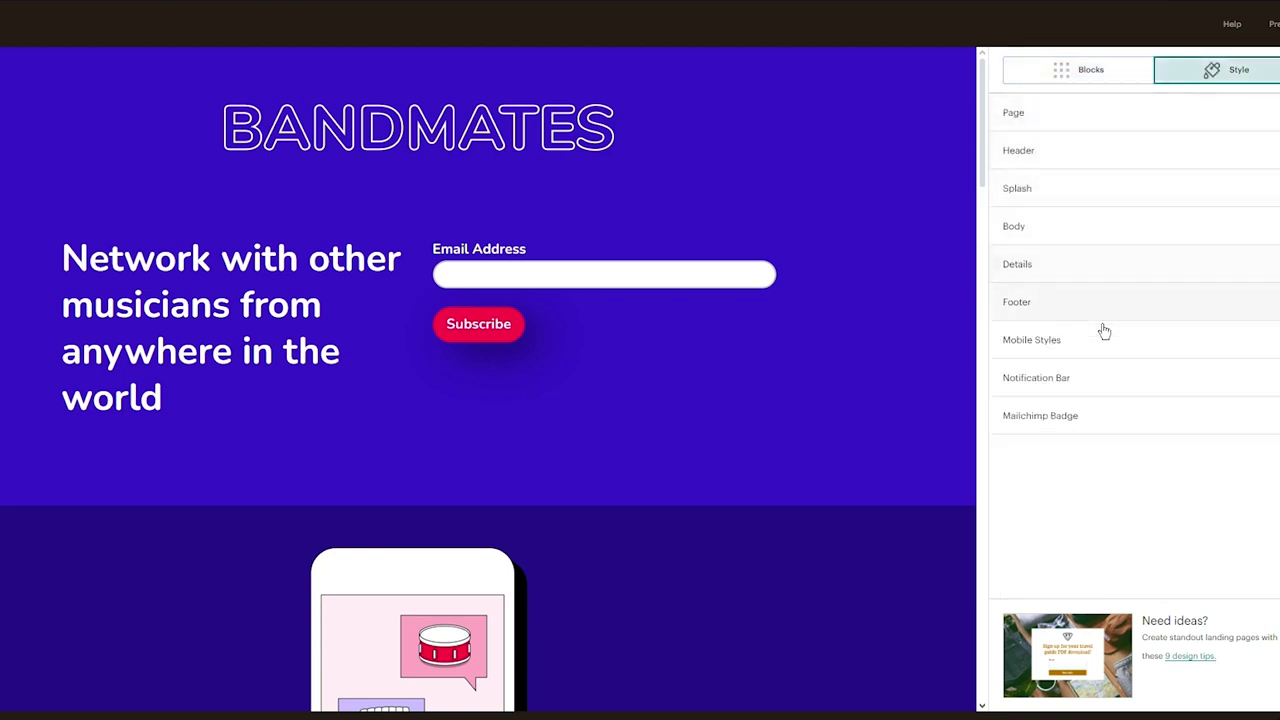
pyautogui.click(1060, 88)
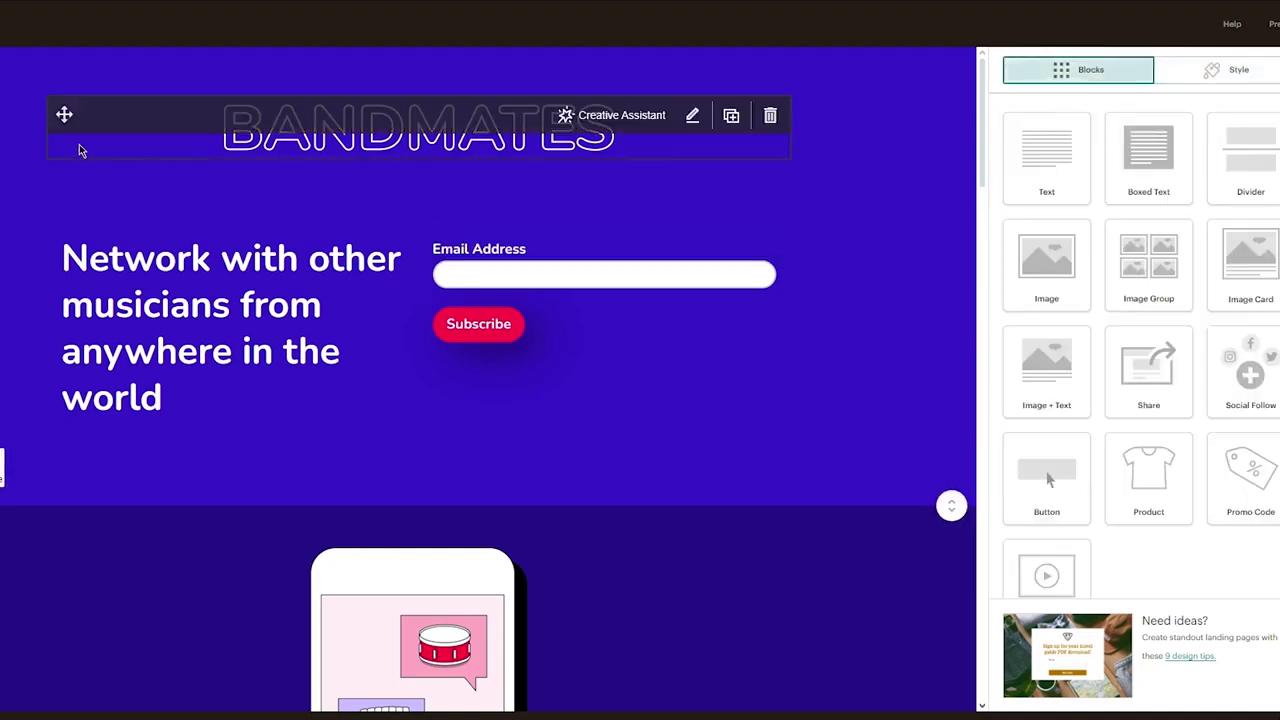
pyautogui.scroll(-10, 81, 150)
pyautogui.scroll(5, 81, 150)
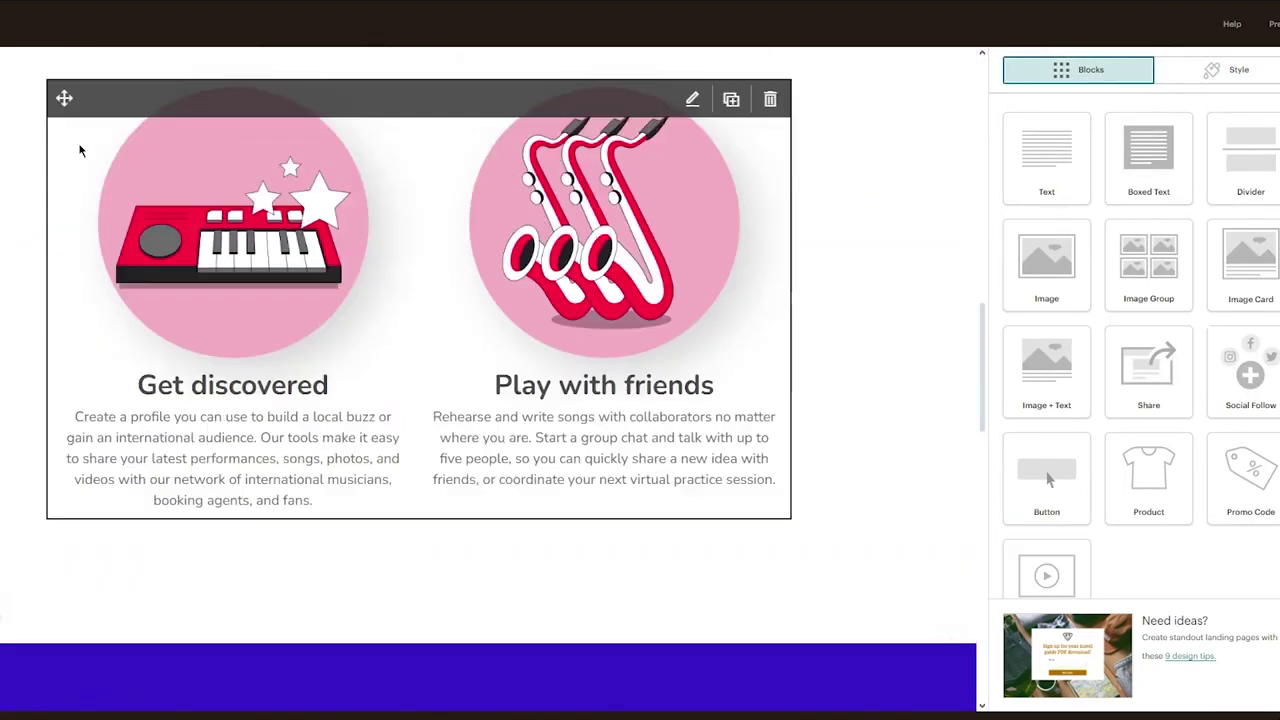
pyautogui.scroll(-8, 81, 150)
pyautogui.scroll(2, 657, 329)
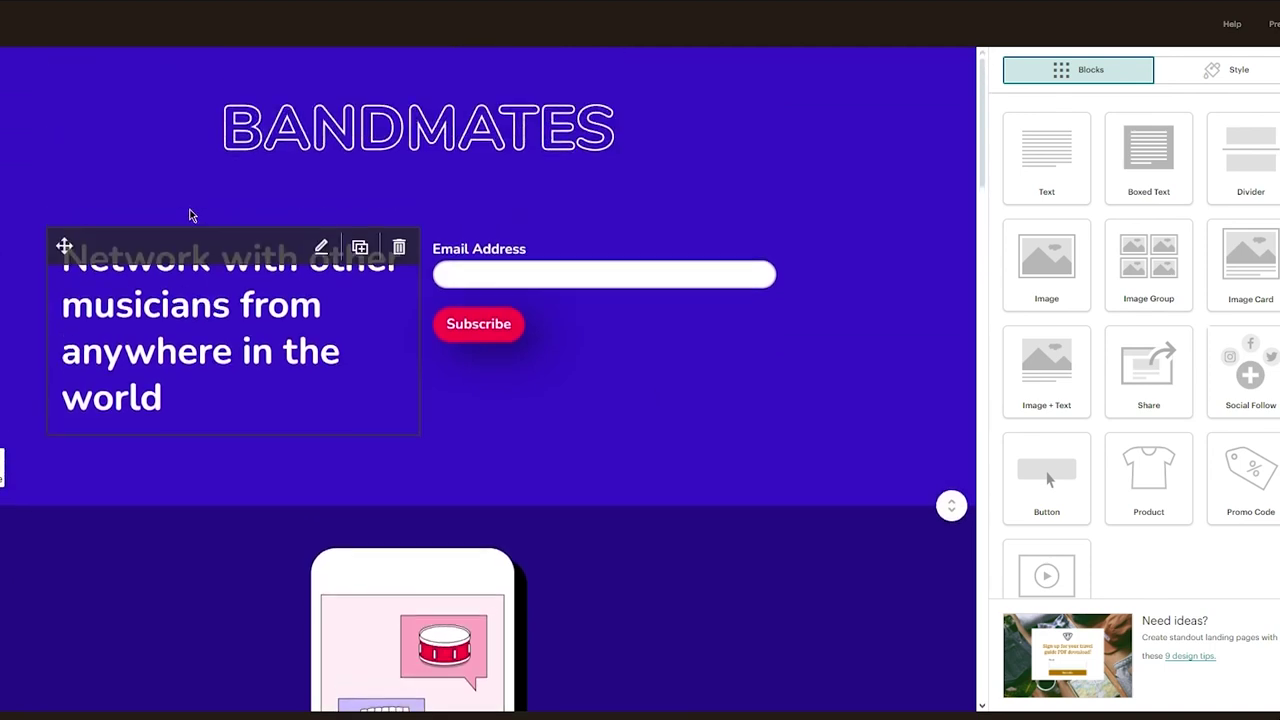
# Move the email signup form into the empty column beside the "Network with other musicians" headline
pyautogui.moveTo(66, 247); pyautogui.dragTo(31, 223)
pyautogui.moveTo(437, 244); pyautogui.dragTo(443, 366)
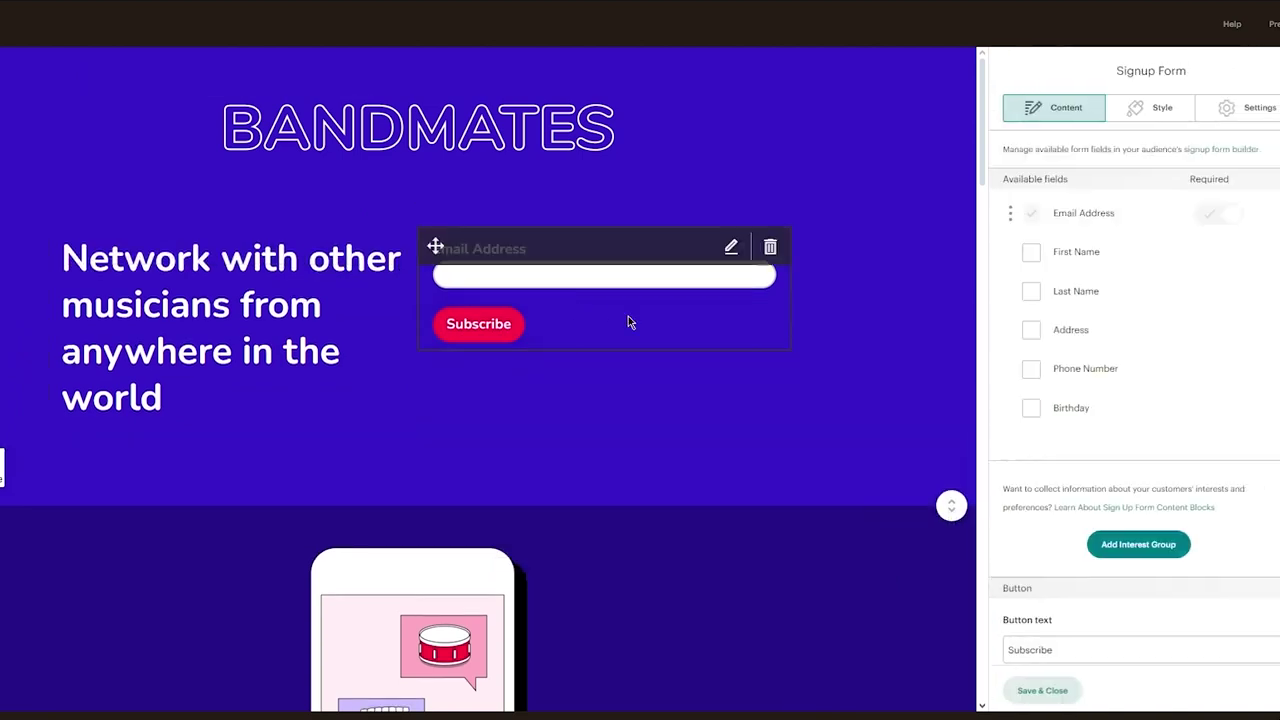
pyautogui.moveTo(437, 246); pyautogui.dragTo(438, 359)
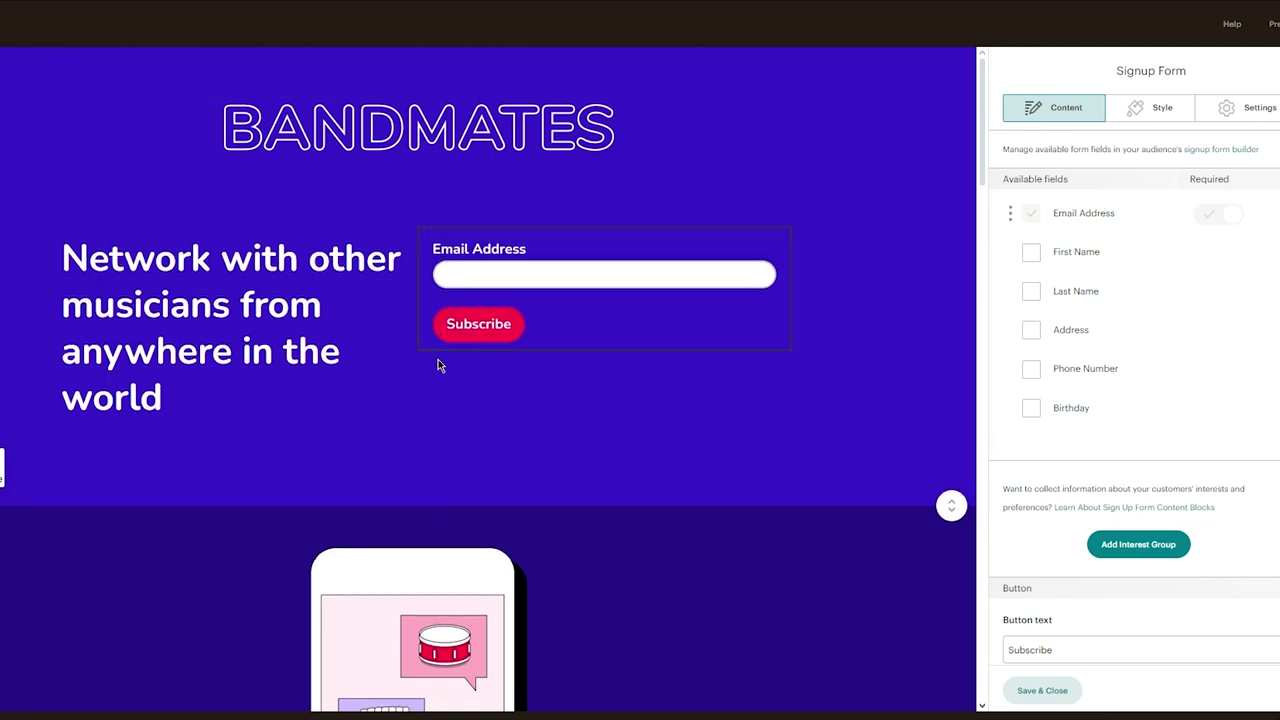
pyautogui.moveTo(435, 246)
pyautogui.moveTo(435, 246); pyautogui.dragTo(580, 557)
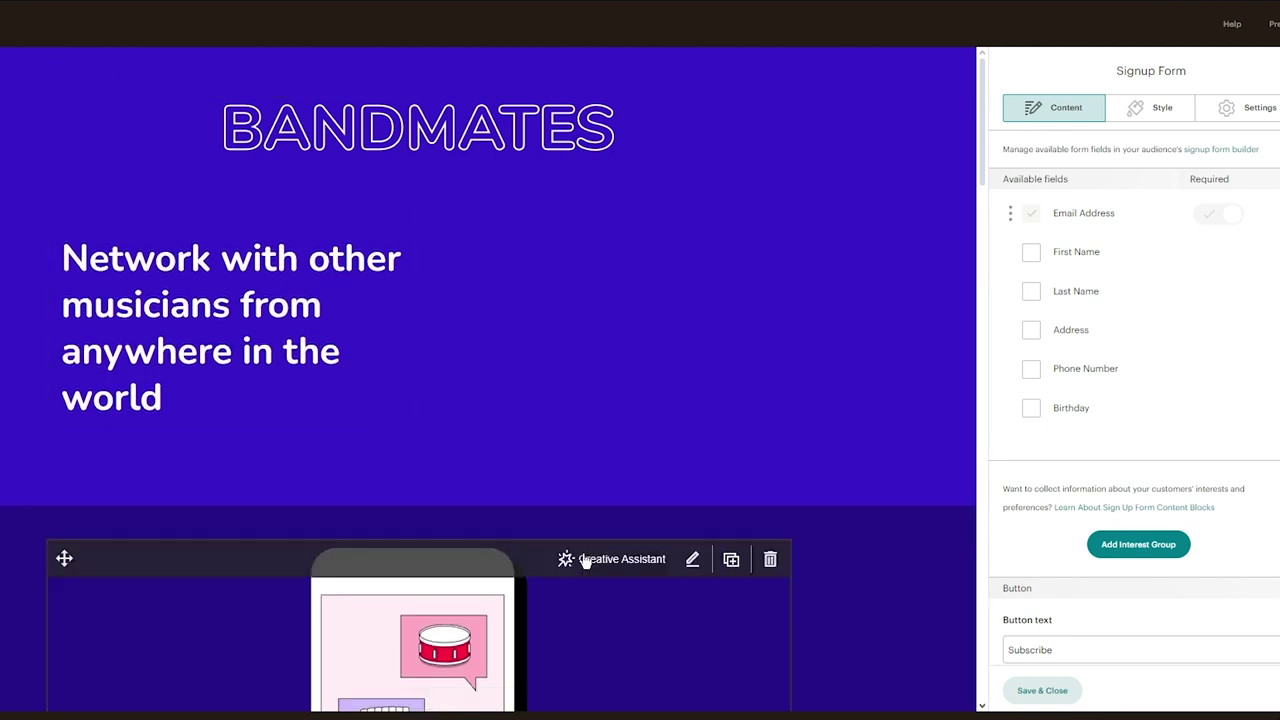
pyautogui.scroll(-7, 583, 560)
pyautogui.scroll(10, 585, 561)
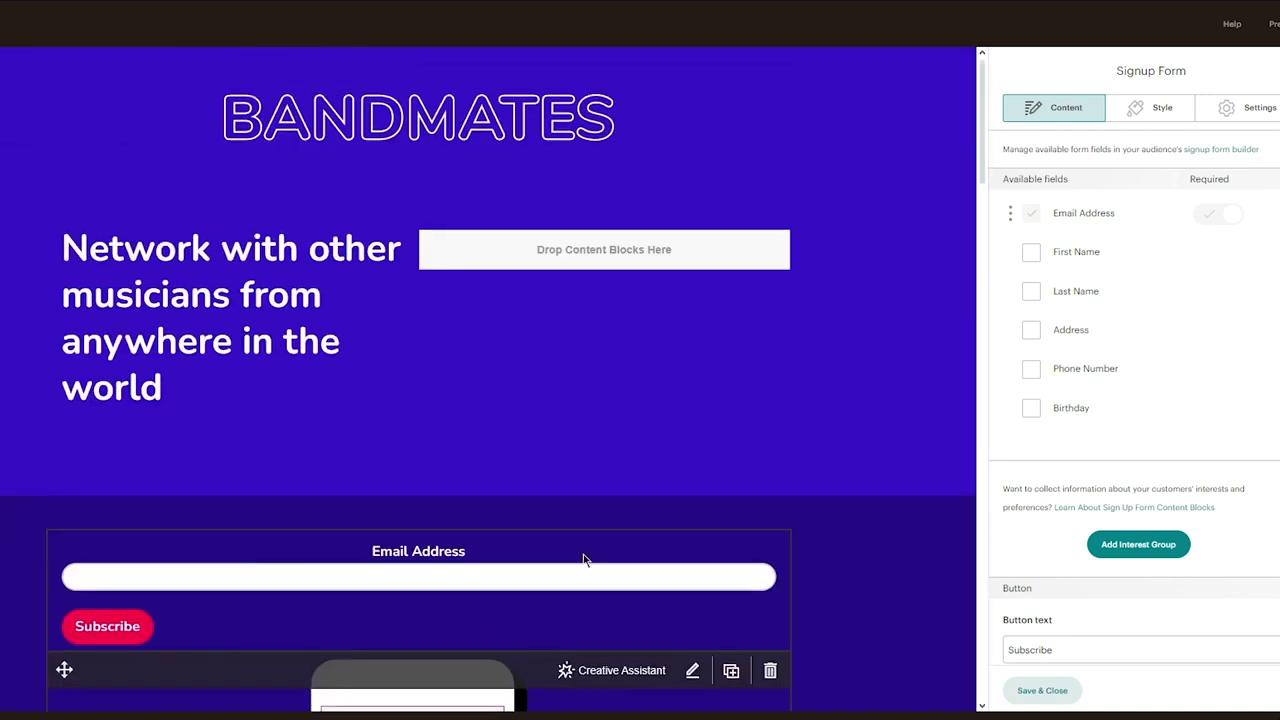
pyautogui.moveTo(63, 558); pyautogui.dragTo(472, 263)
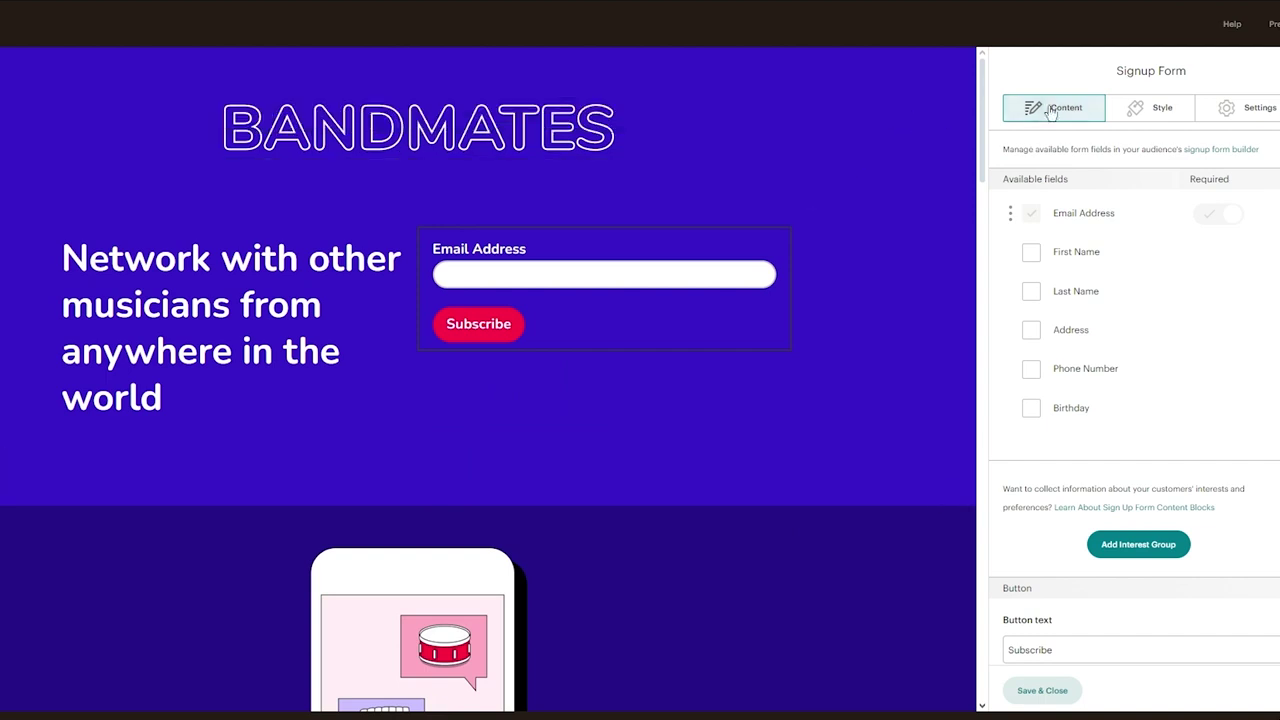
pyautogui.click(1150, 110)
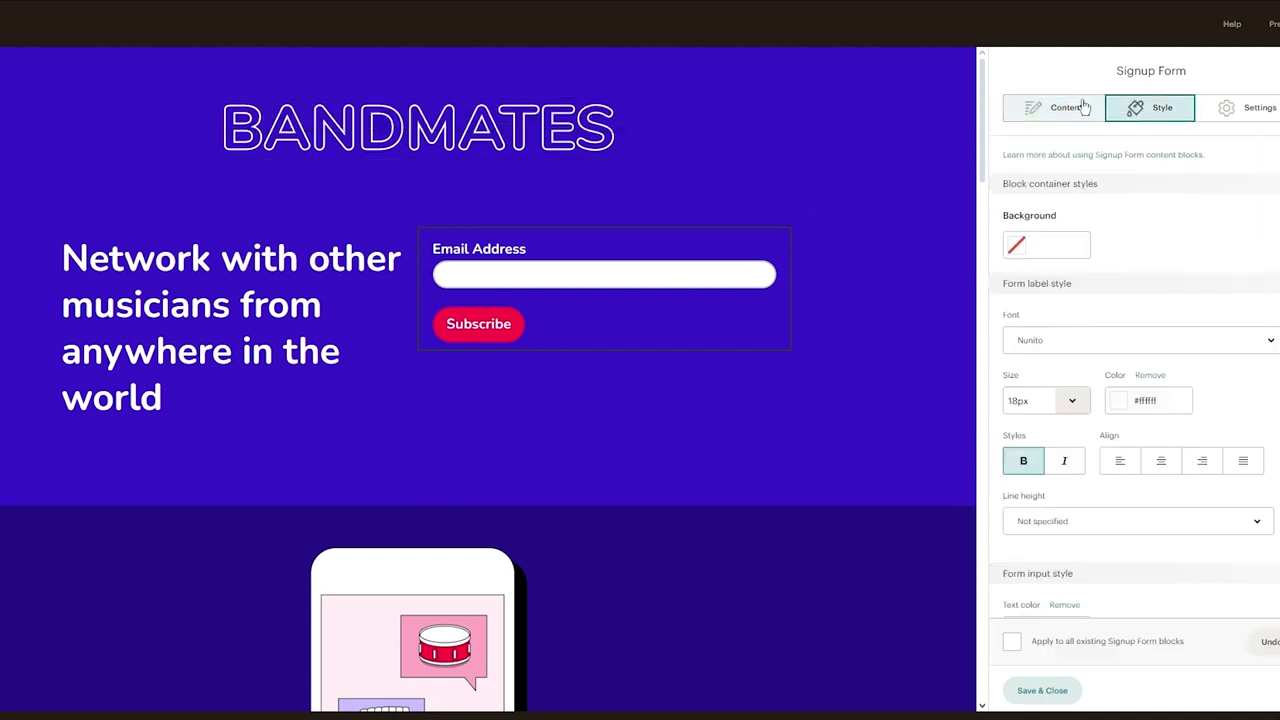
pyautogui.click(1075, 107)
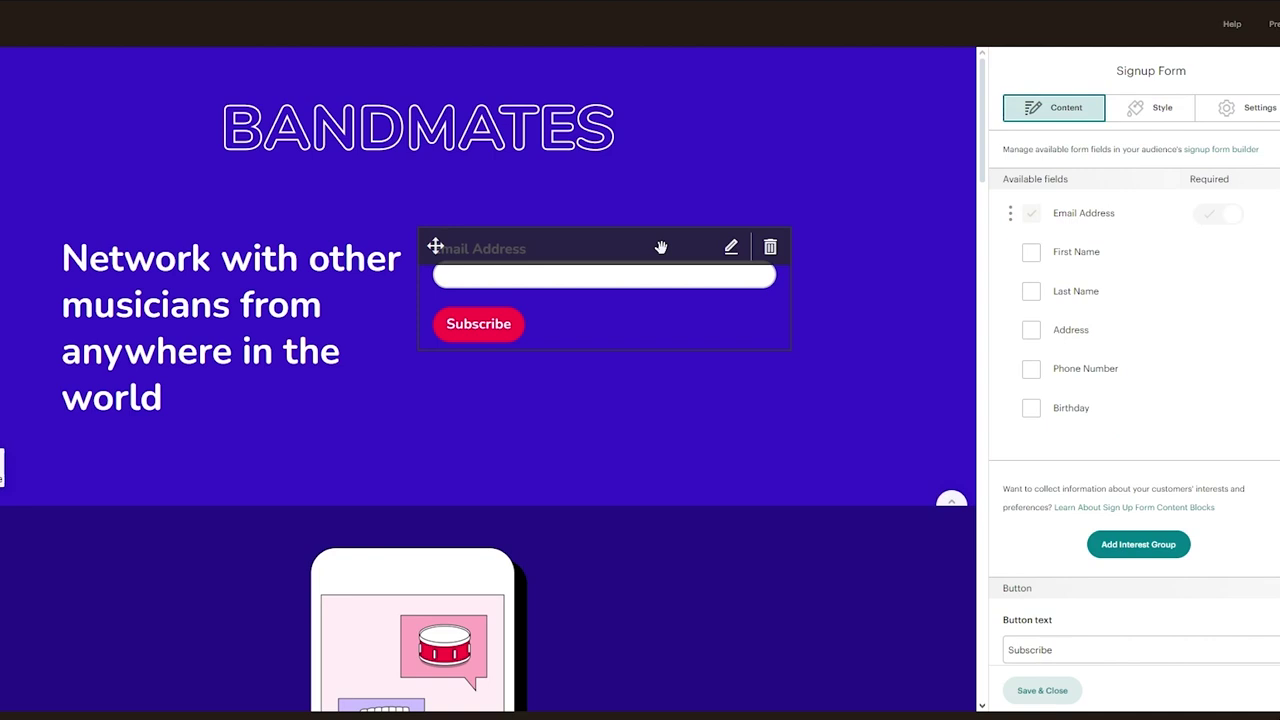
pyautogui.click(313, 310)
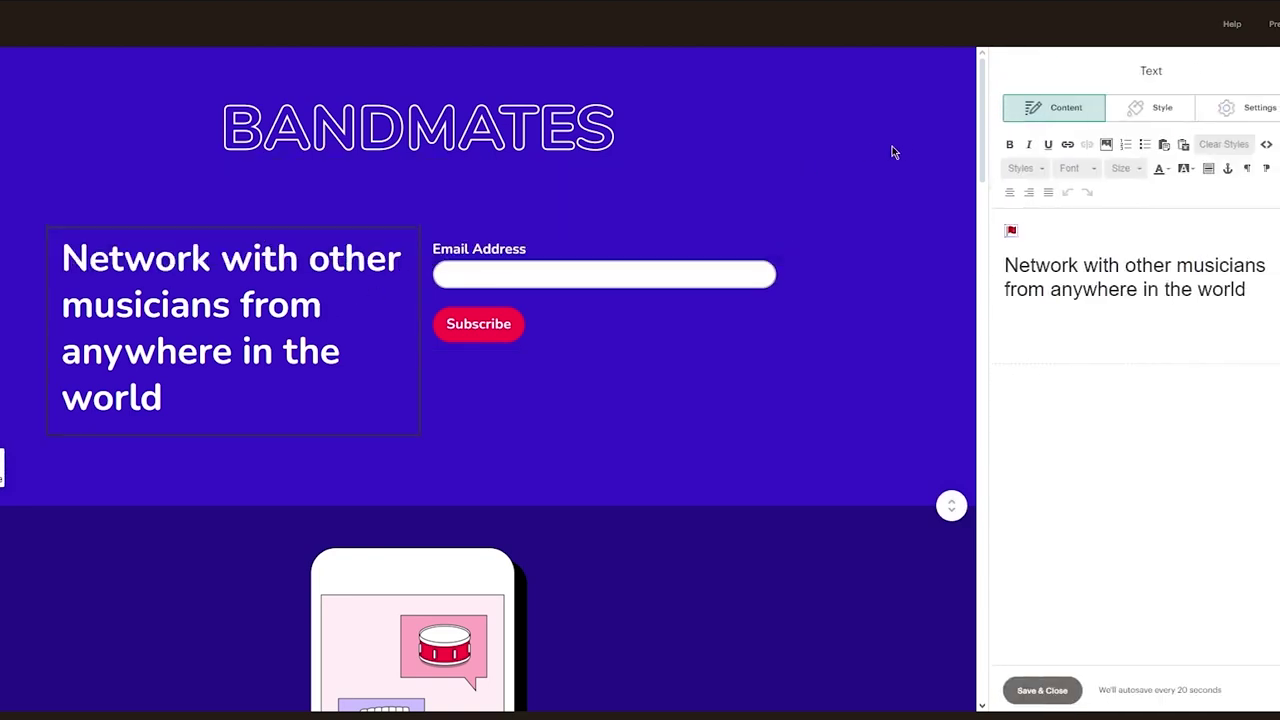
# Shrink the BANDMATES logo image to a tiny display size and save it
pyautogui.click(398, 143)
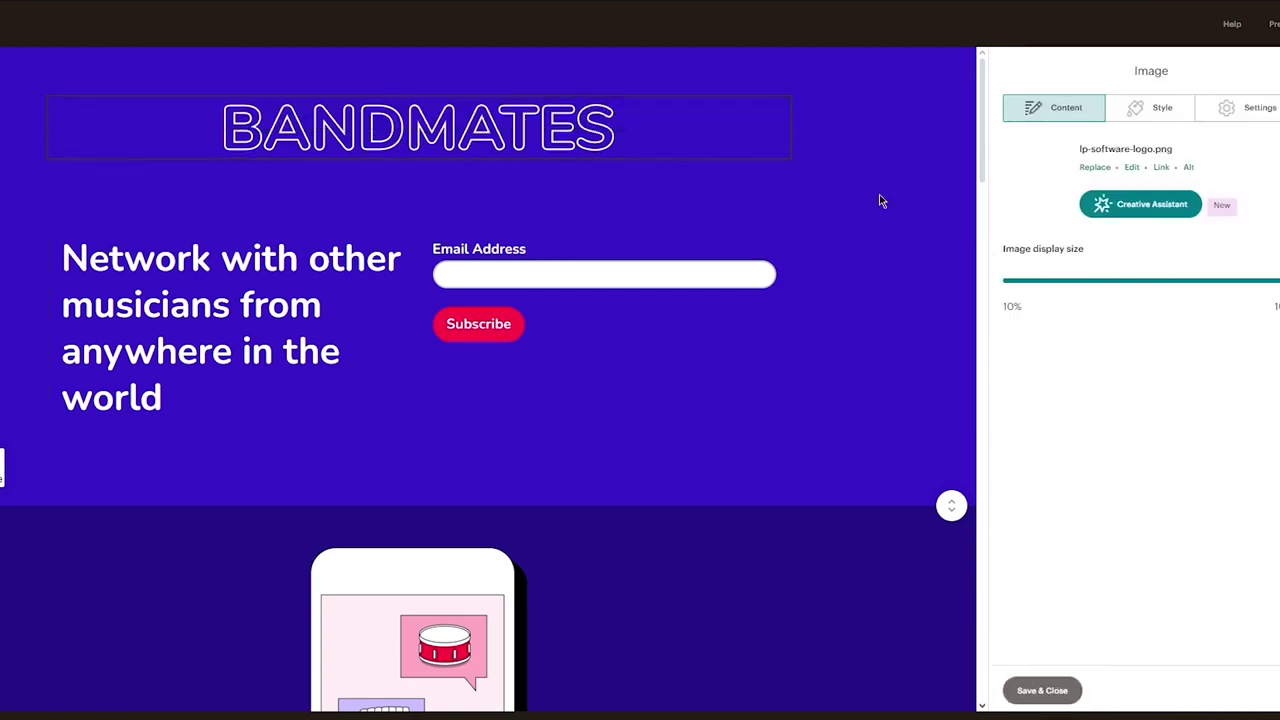
pyautogui.moveTo(1150, 281); pyautogui.dragTo(1117, 281)
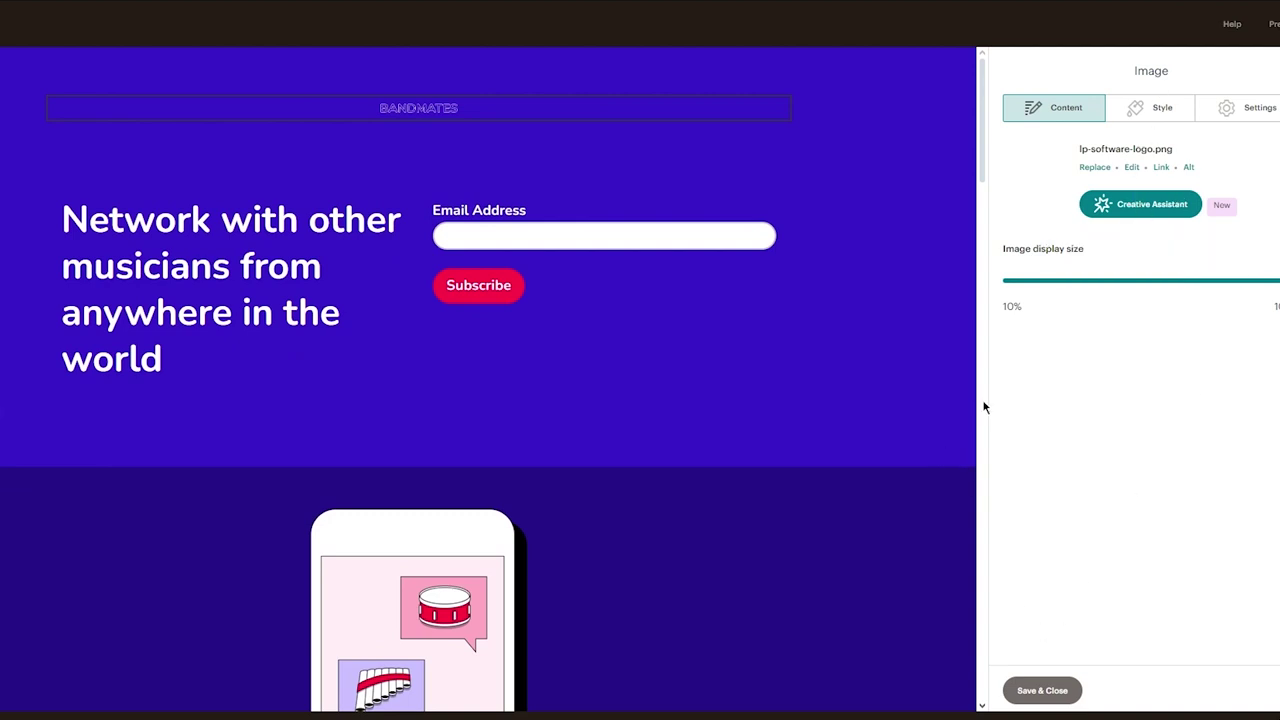
pyautogui.click(1152, 107)
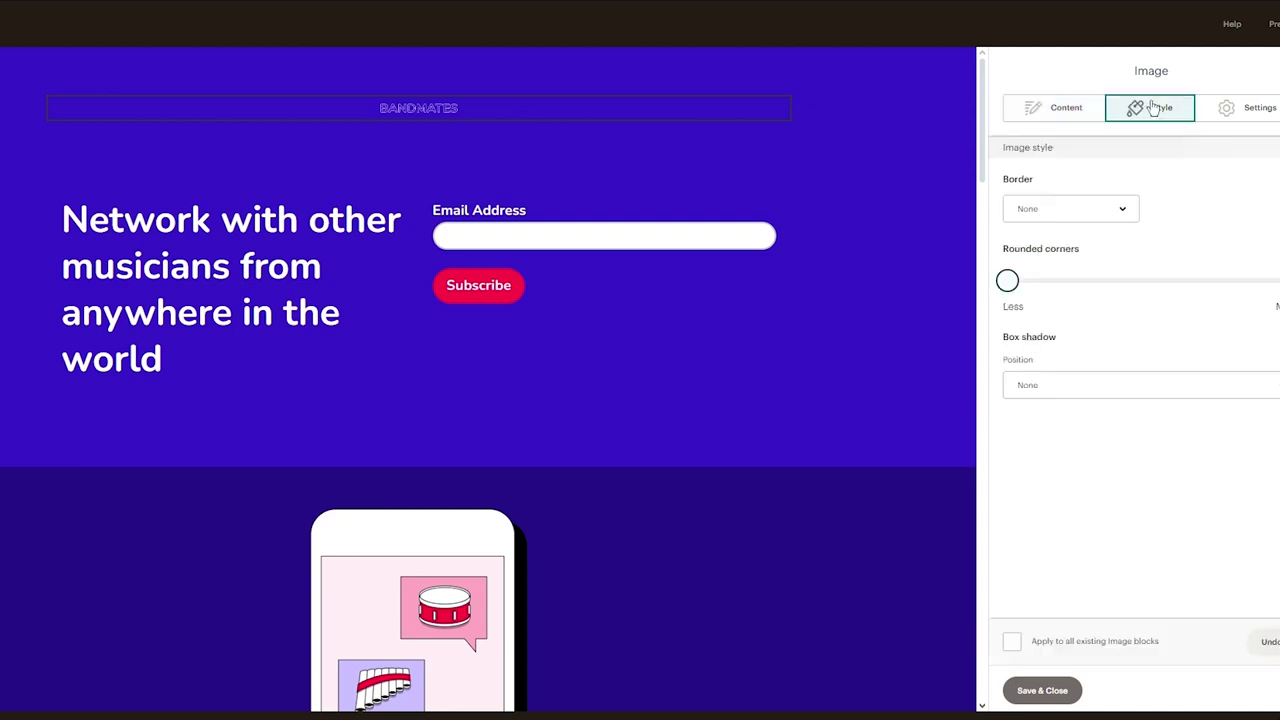
pyautogui.click(1240, 107)
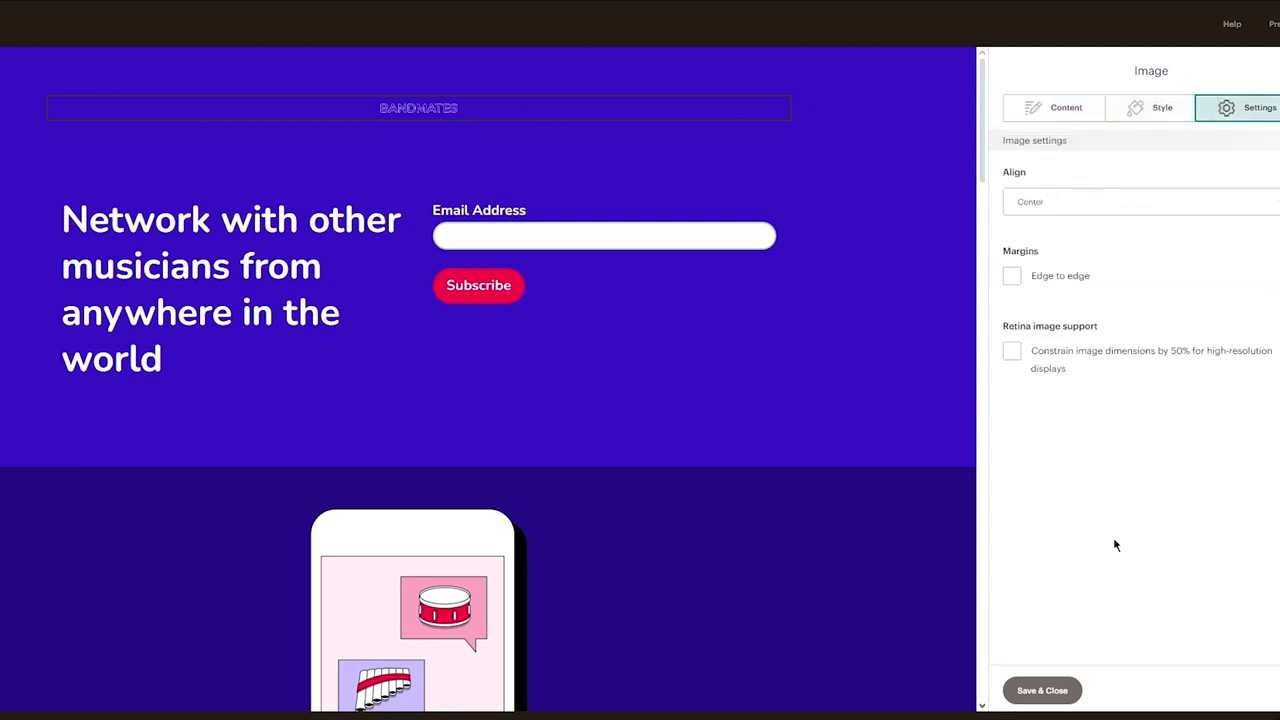
pyautogui.click(1042, 690)
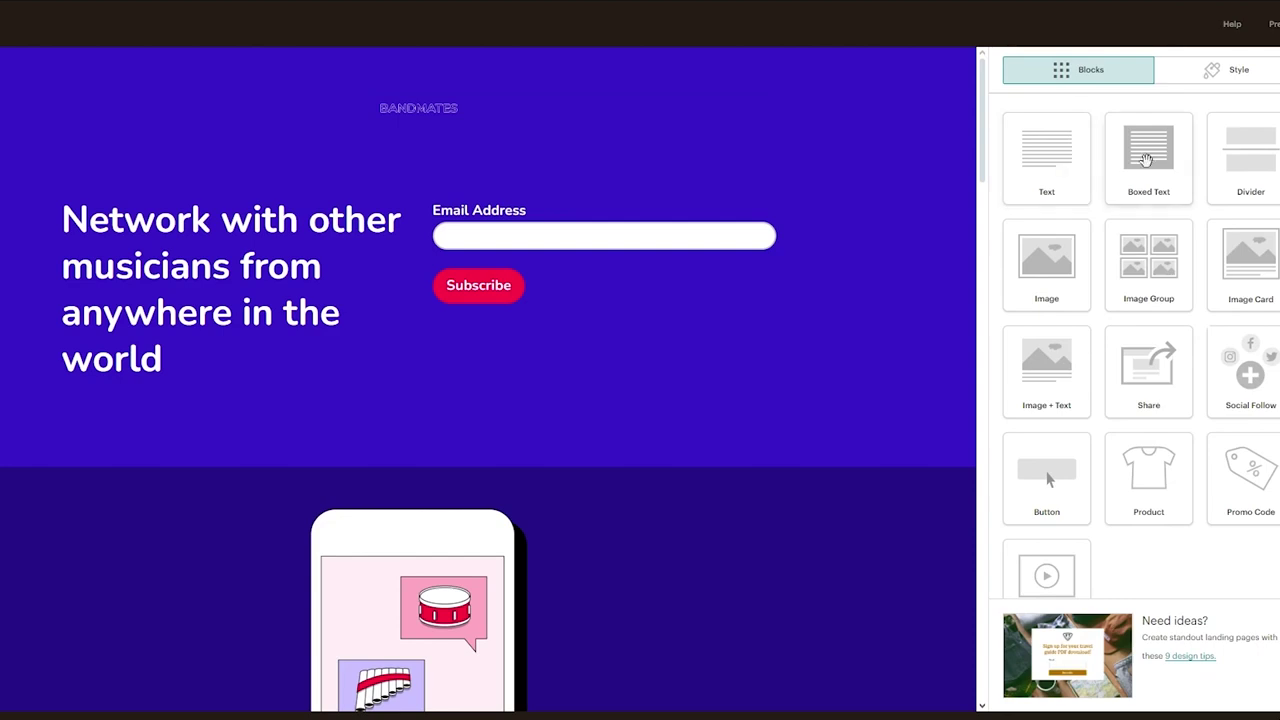
pyautogui.scroll(-10, 820, 316)
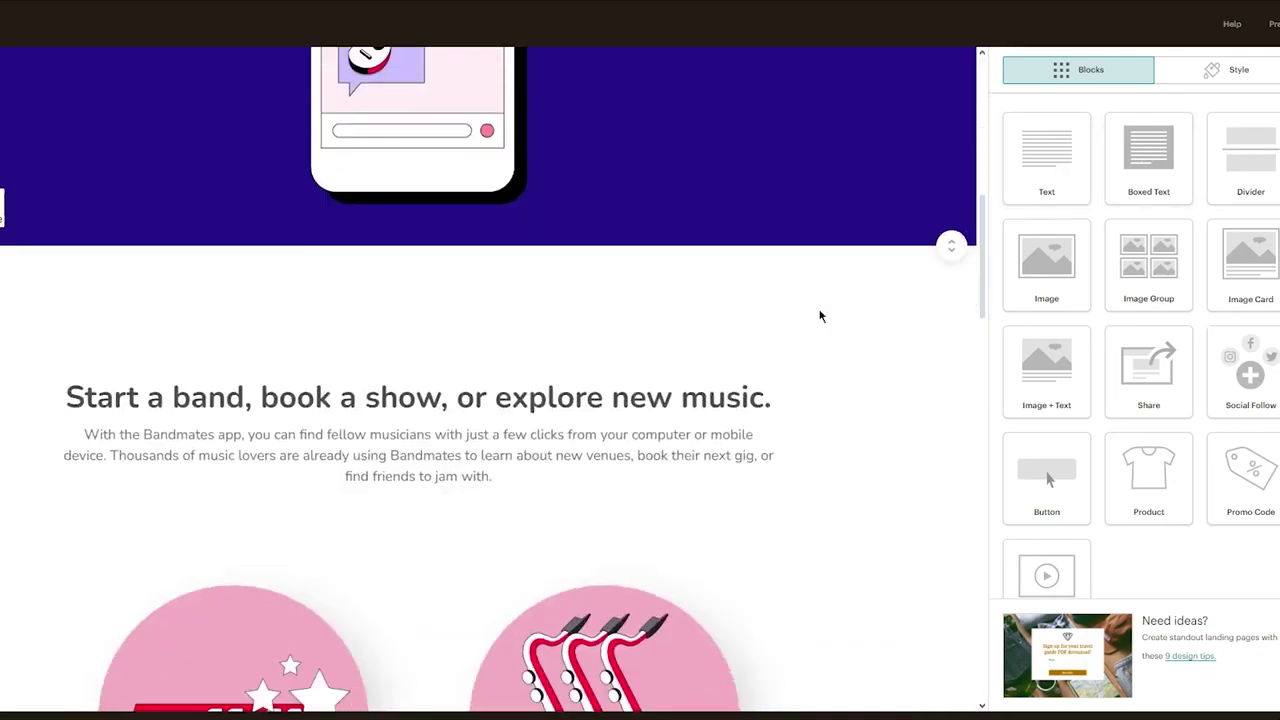
pyautogui.scroll(6, 820, 316)
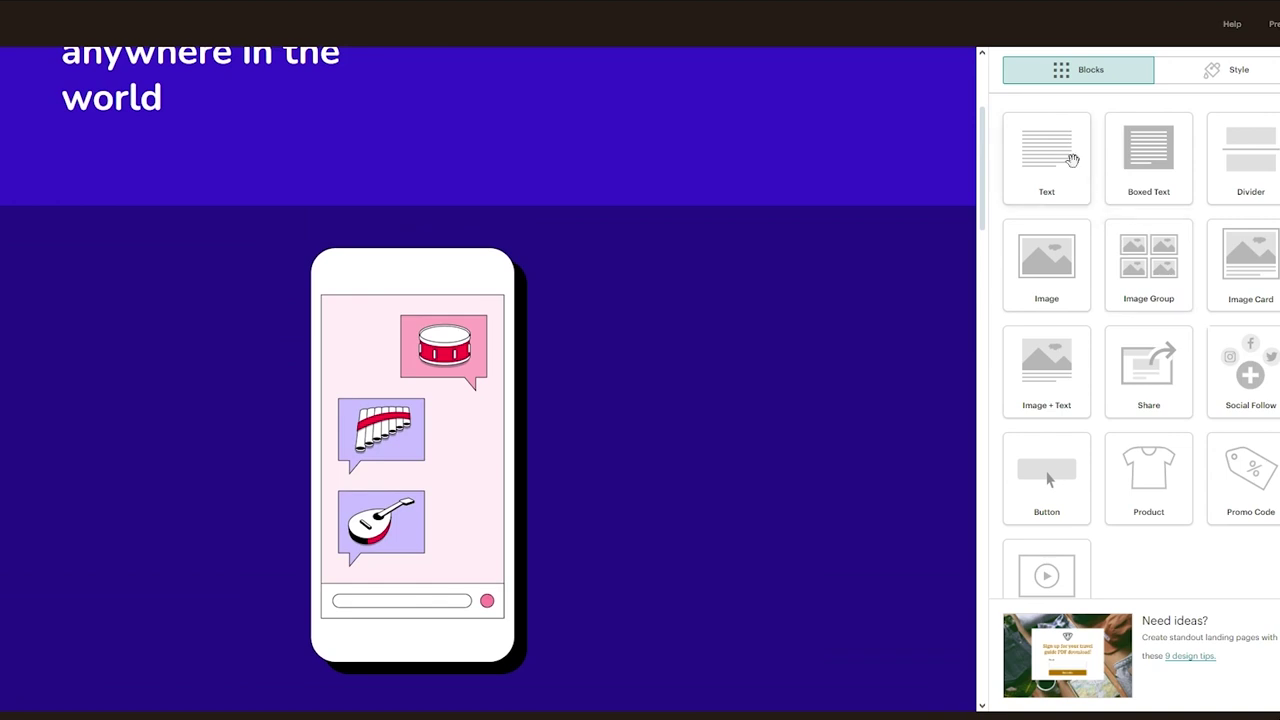
# Add a Boxed Text block above the phone illustration reading "Get Offers now!!!"
pyautogui.moveTo(1130, 158); pyautogui.dragTo(674, 449)
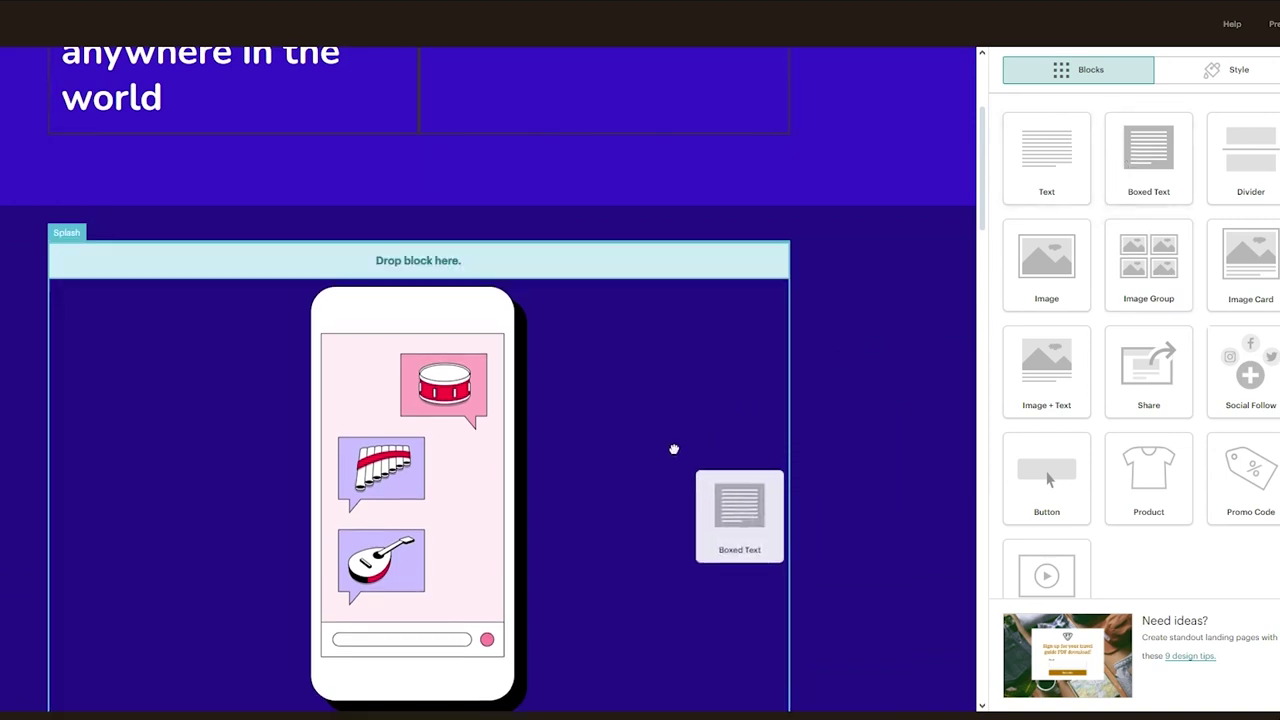
pyautogui.moveTo(766, 429); pyautogui.dragTo(766, 433)
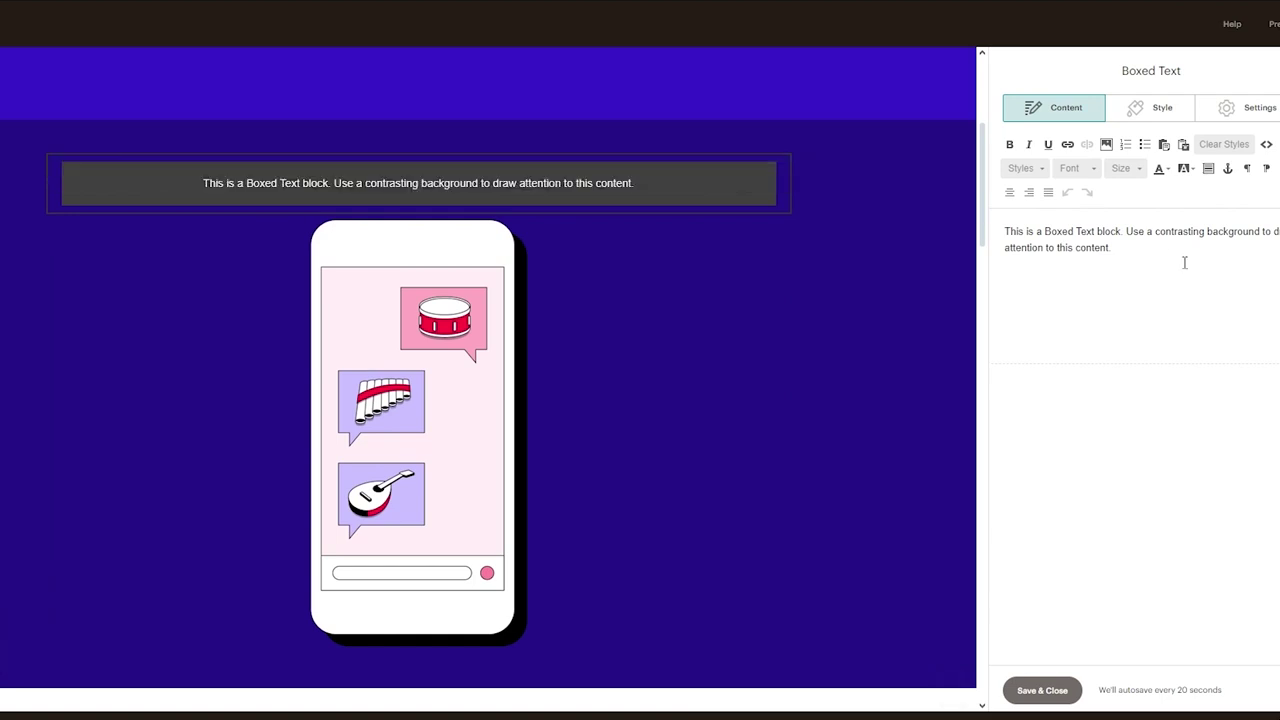
pyautogui.moveTo(1183, 263); pyautogui.dragTo(969, 211)
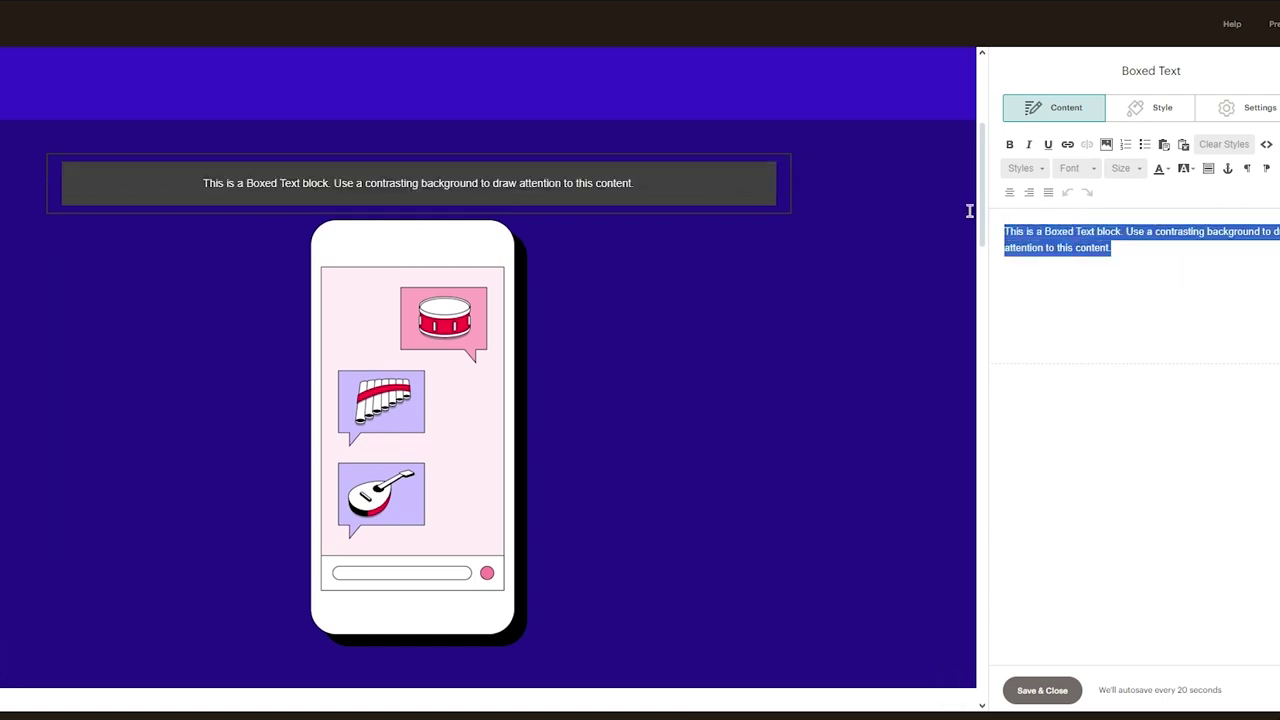
pyautogui.click(1268, 334)
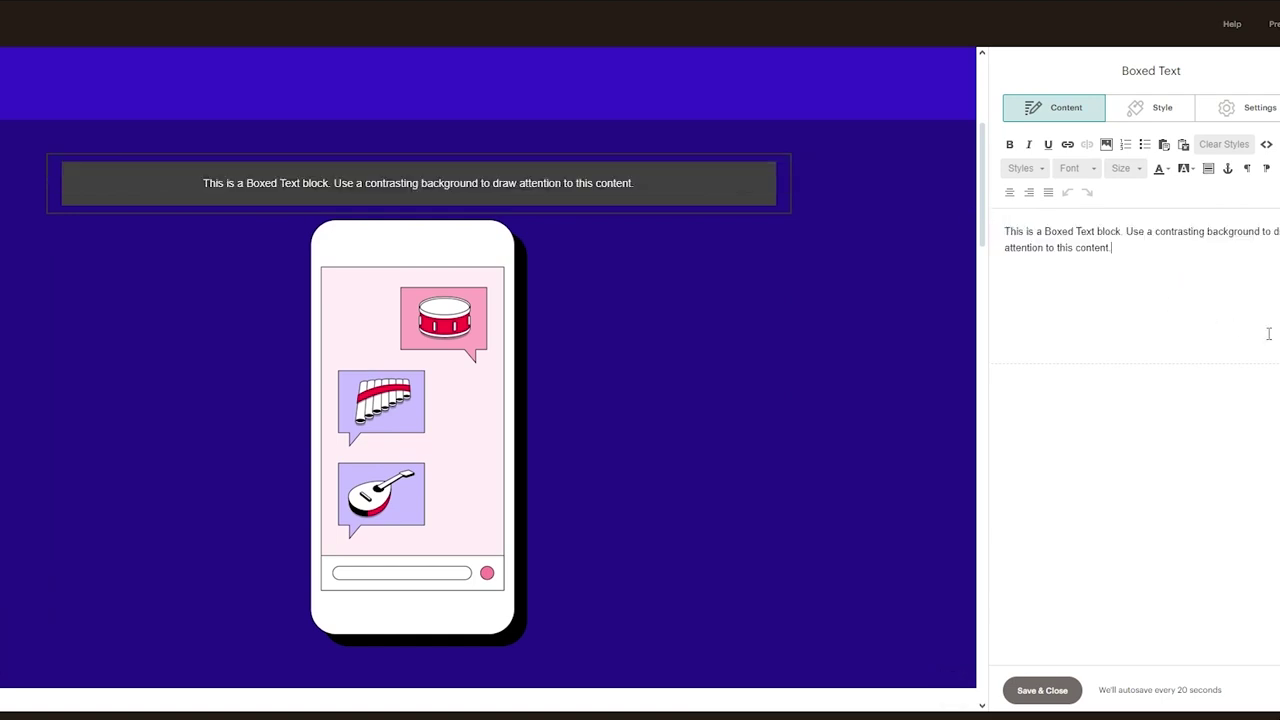
pyautogui.hotkey('ctrl', 'a')
pyautogui.write('Ge')
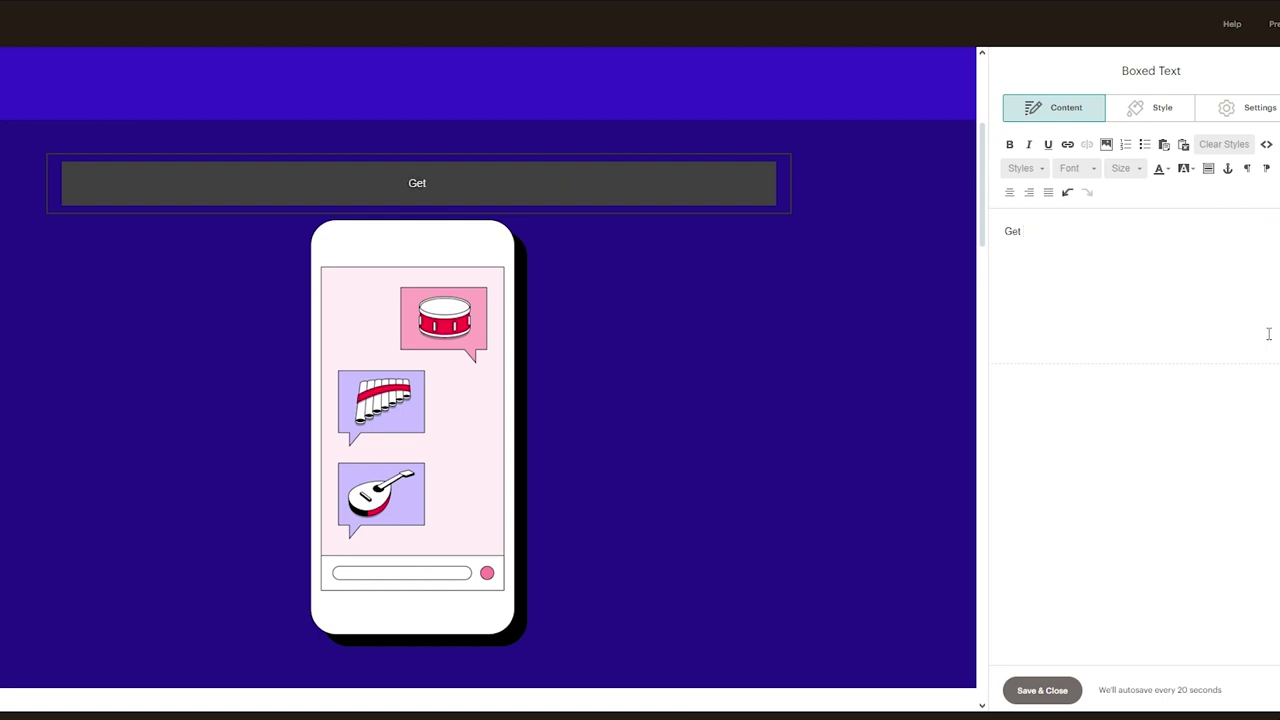
pyautogui.write('t Offers now!!!')
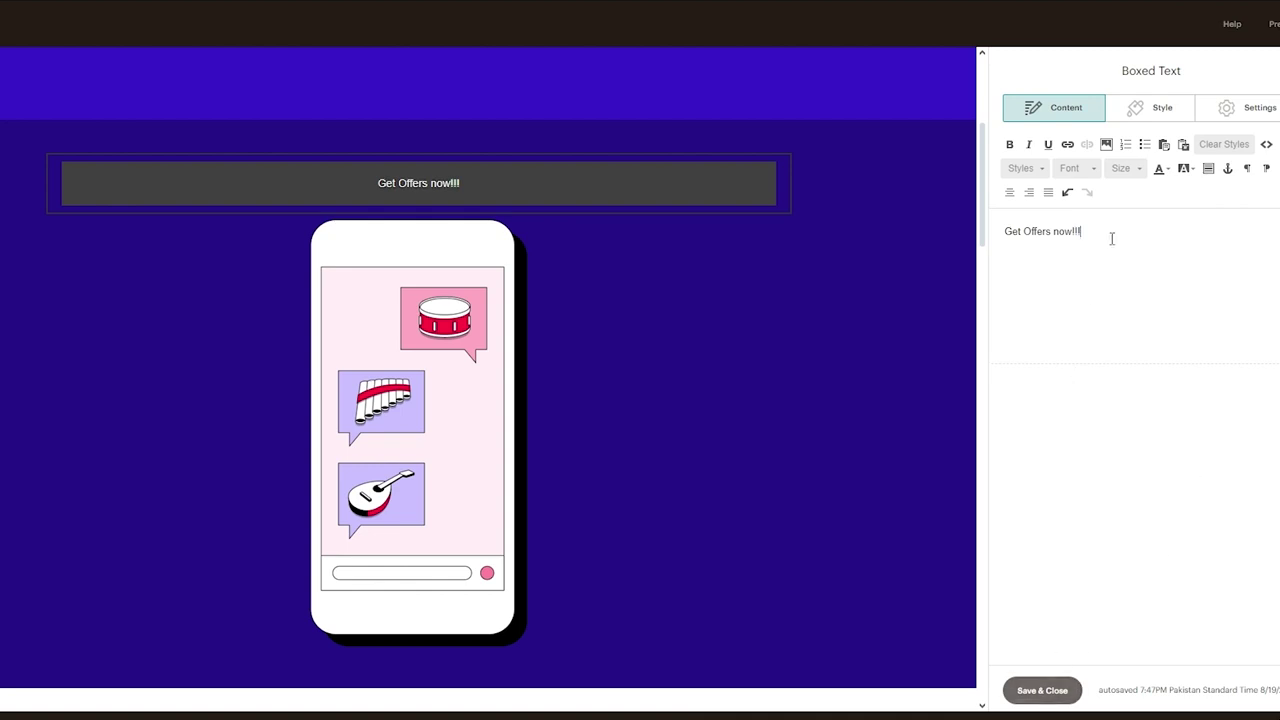
pyautogui.moveTo(1111, 238); pyautogui.dragTo(984, 230)
# Try the TOC heading style on the text, then reset it to Default Text
pyautogui.click(1037, 170)
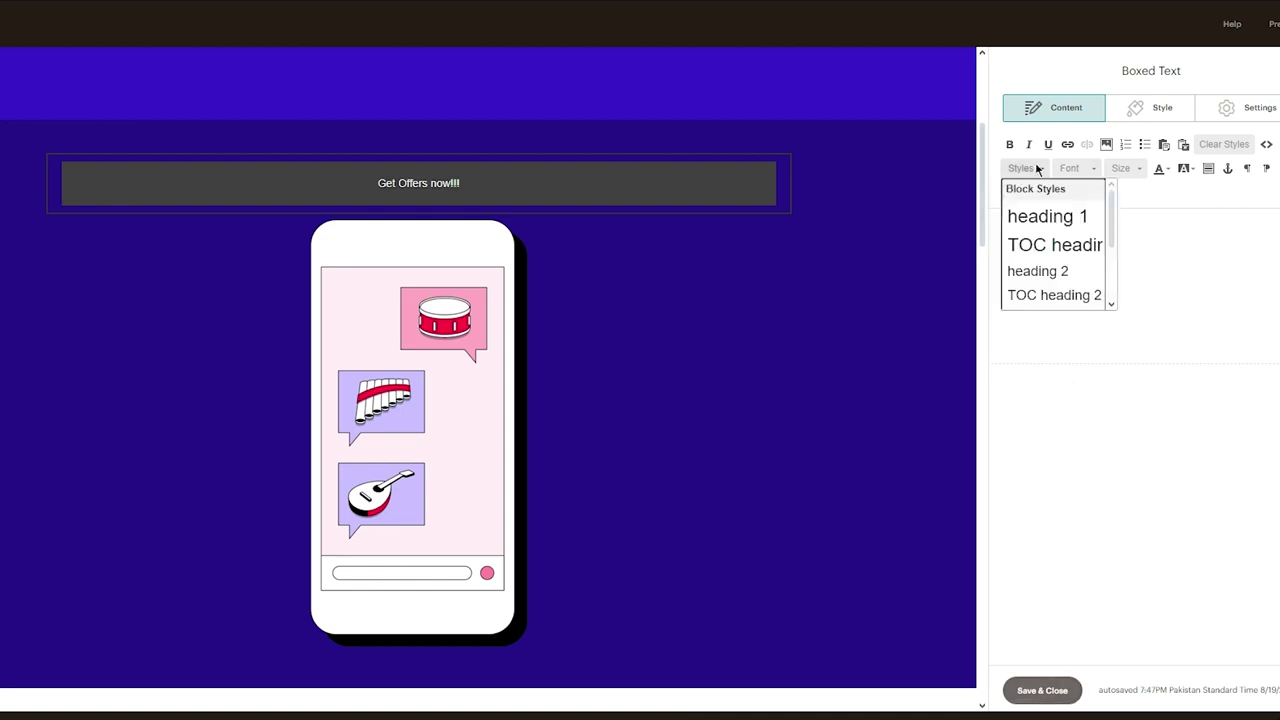
pyautogui.click(1044, 244)
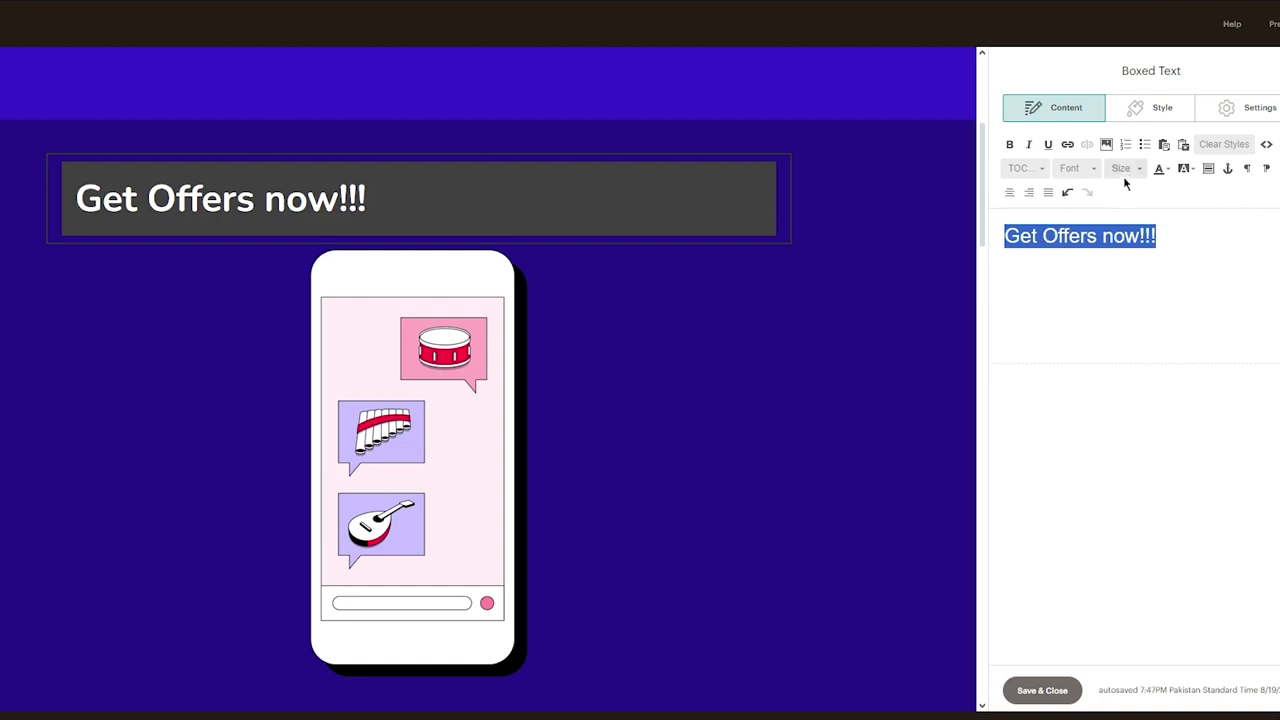
pyautogui.click(1035, 172)
pyautogui.scroll(-2, 1049, 273)
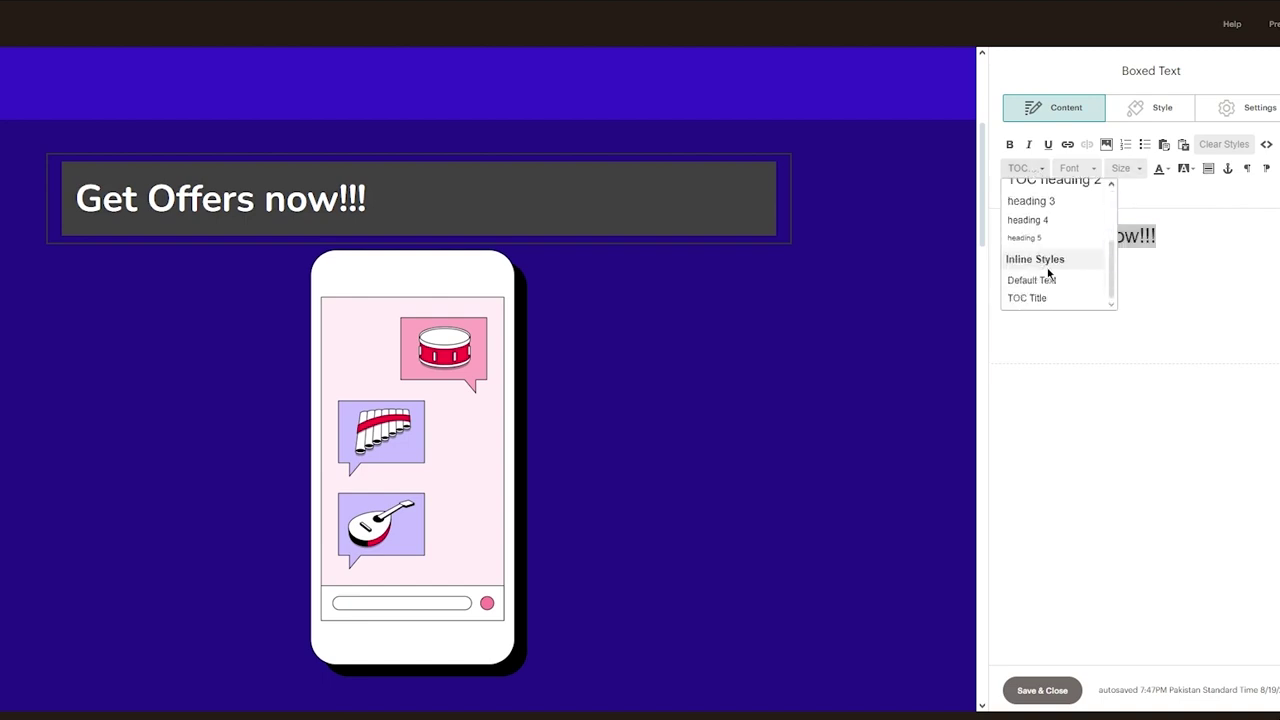
pyautogui.click(1043, 280)
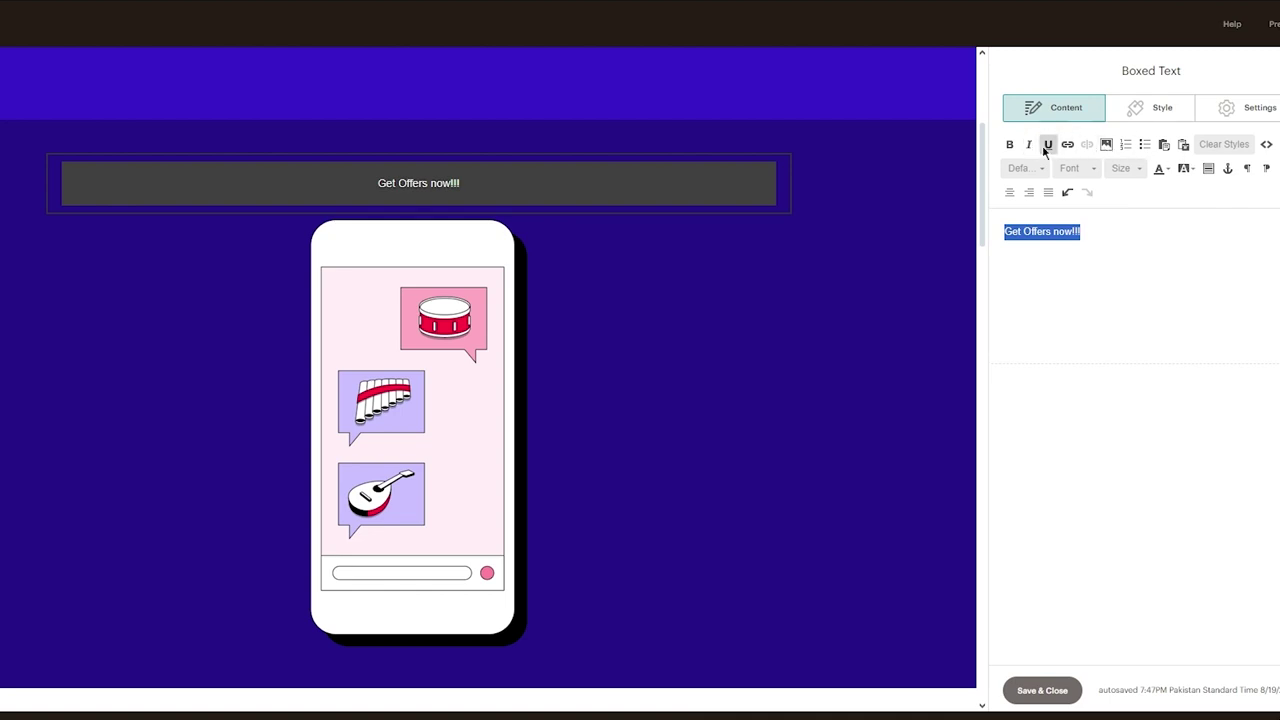
# Make 'Get Offers now!!!' bold, Georgia, size 24, coloured yellow
pyautogui.click(1011, 146)
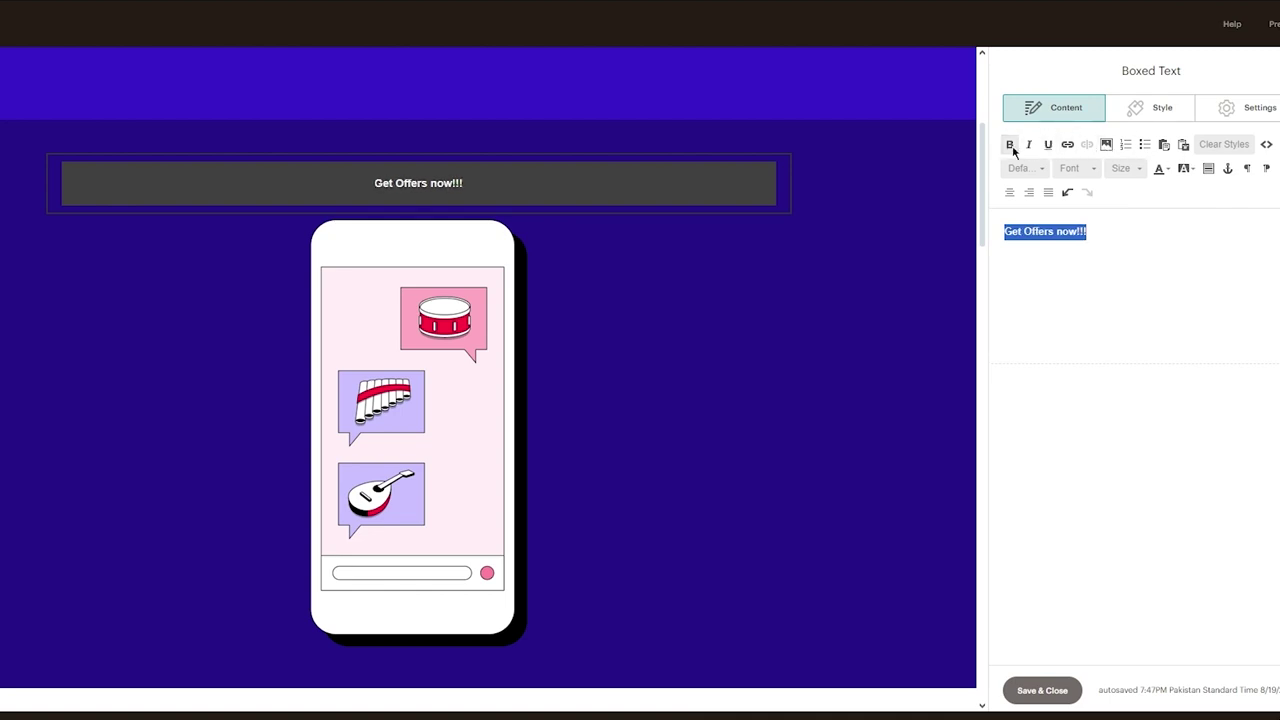
pyautogui.click(1080, 172)
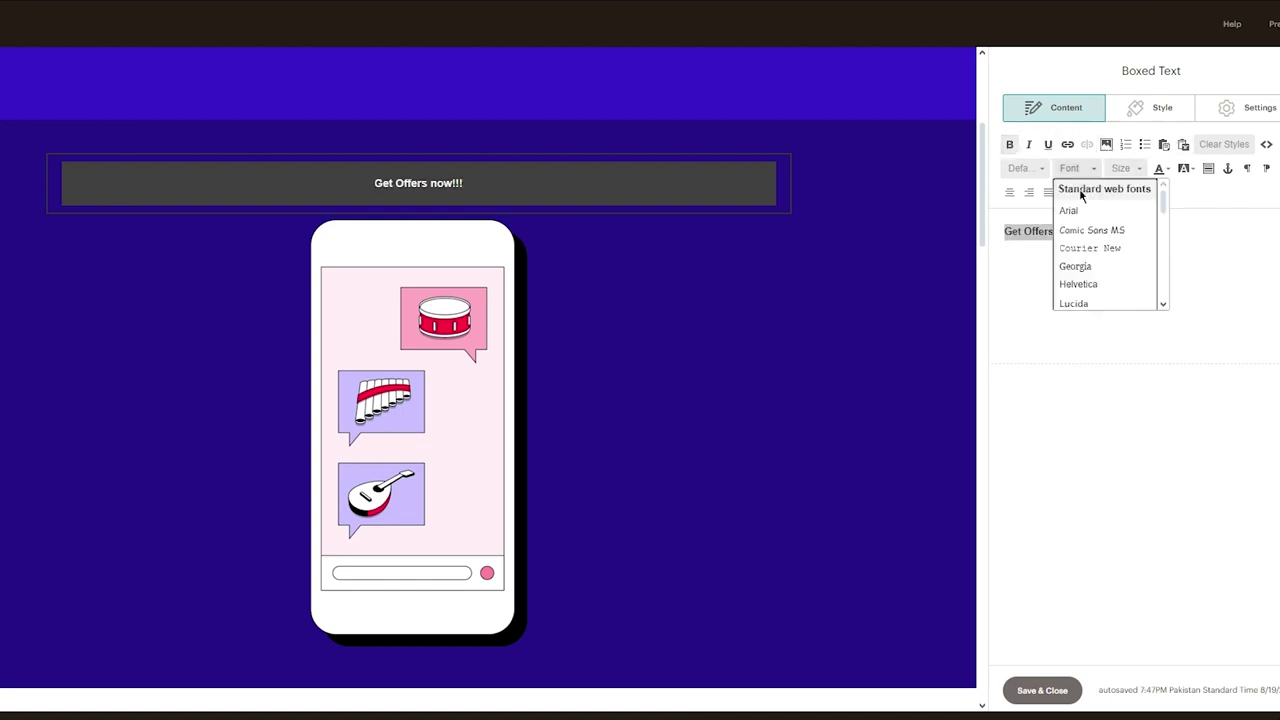
pyautogui.click(1090, 264)
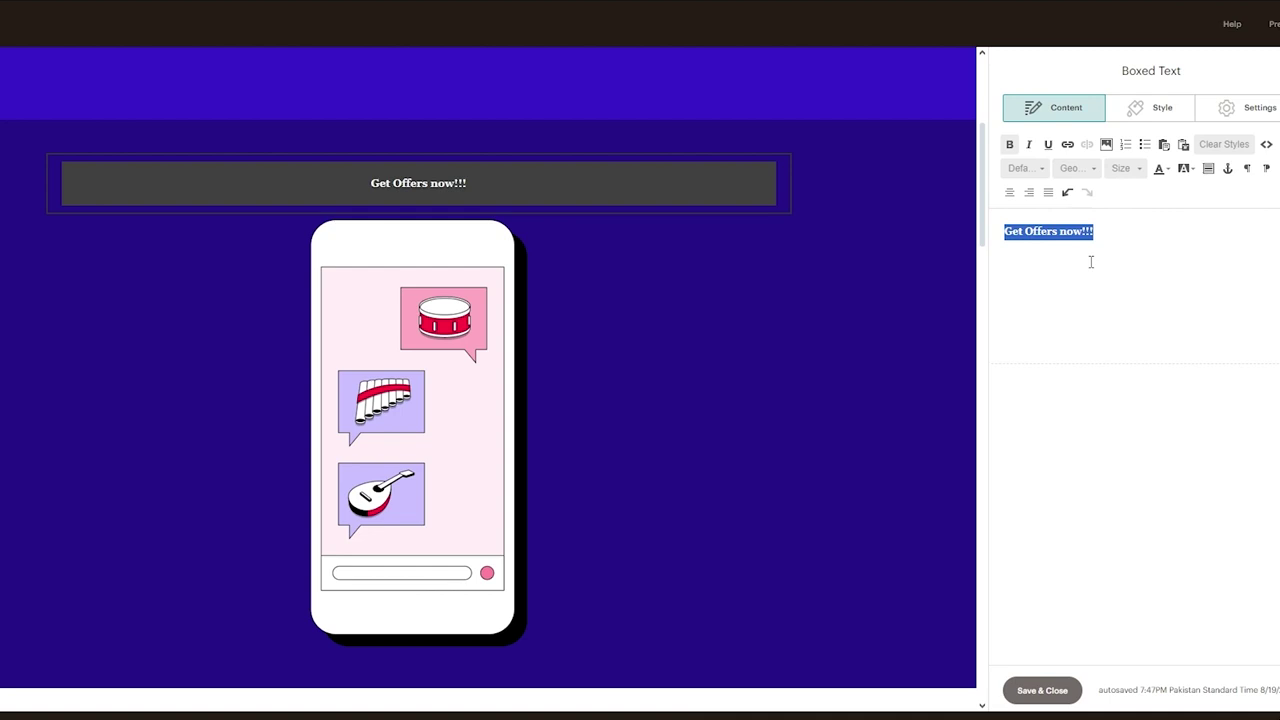
pyautogui.click(1121, 170)
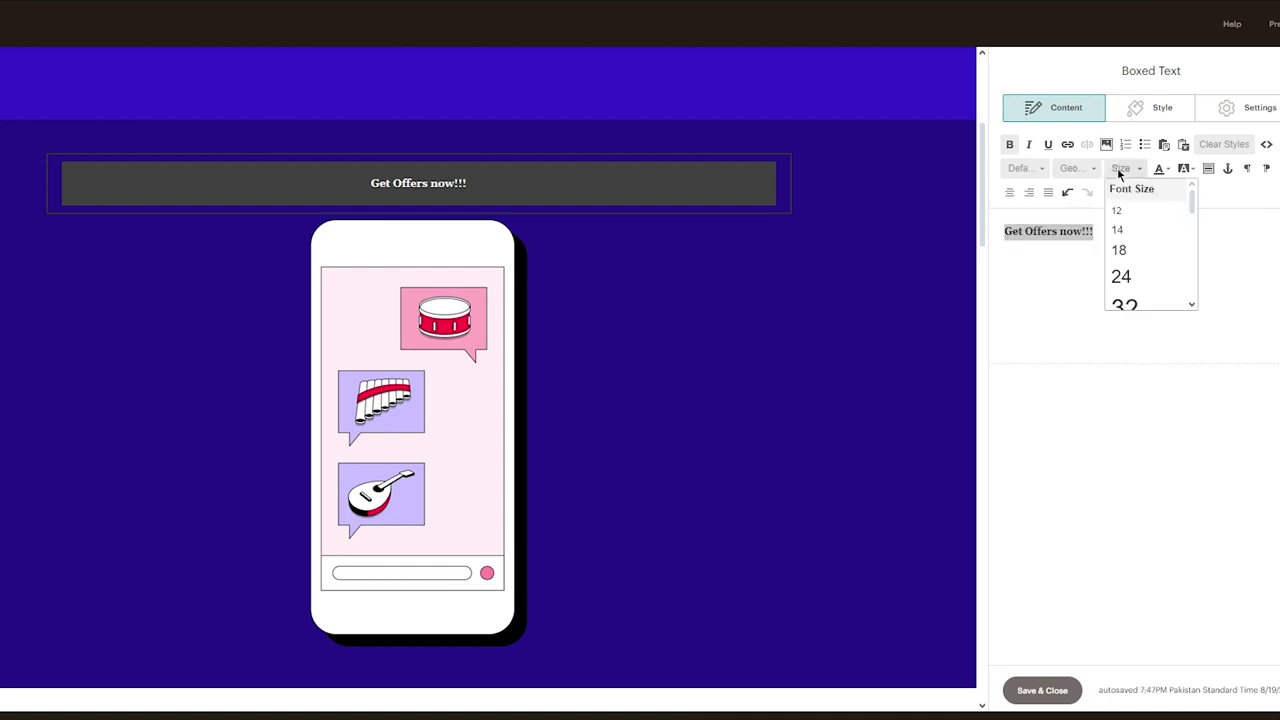
pyautogui.click(1125, 270)
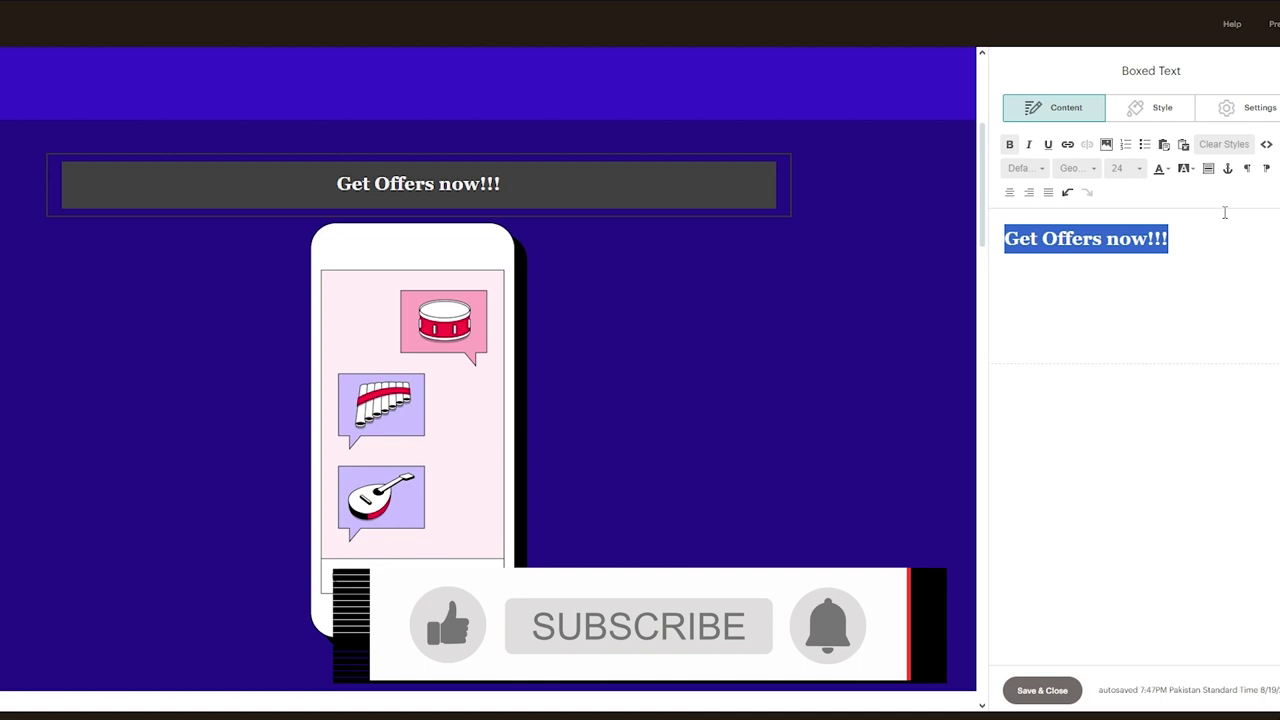
pyautogui.click(1160, 170)
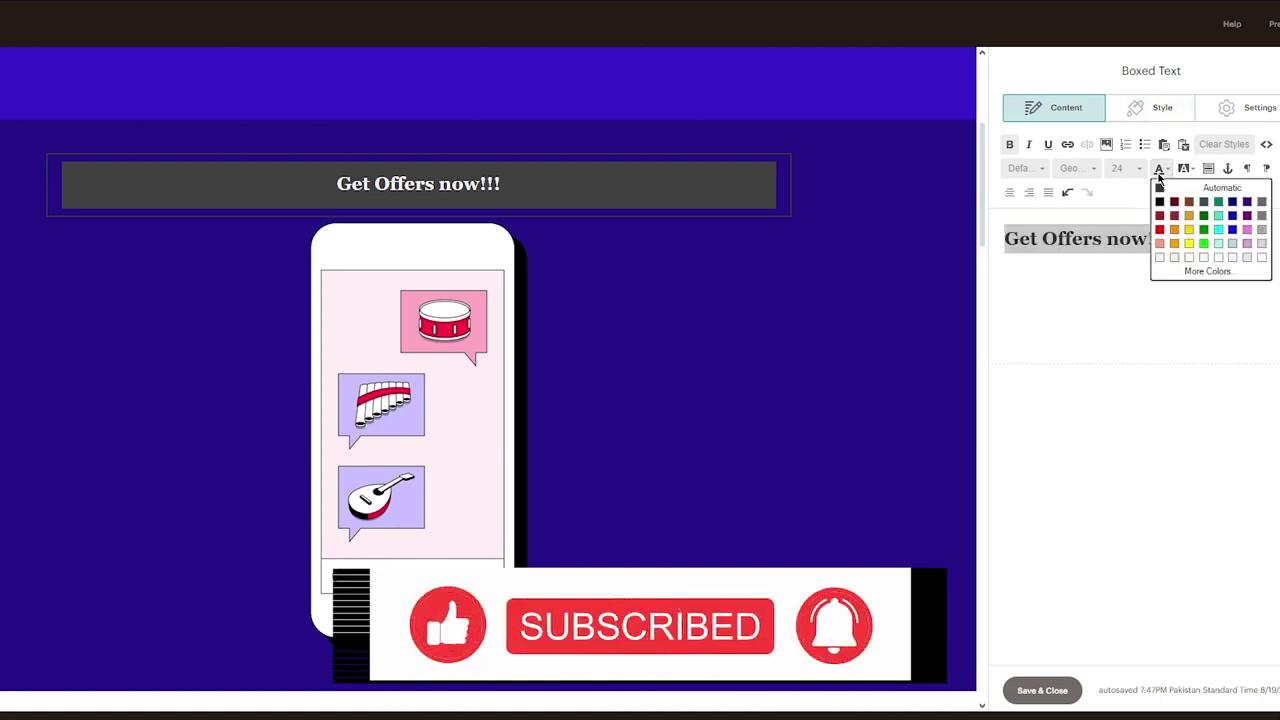
pyautogui.click(1190, 243)
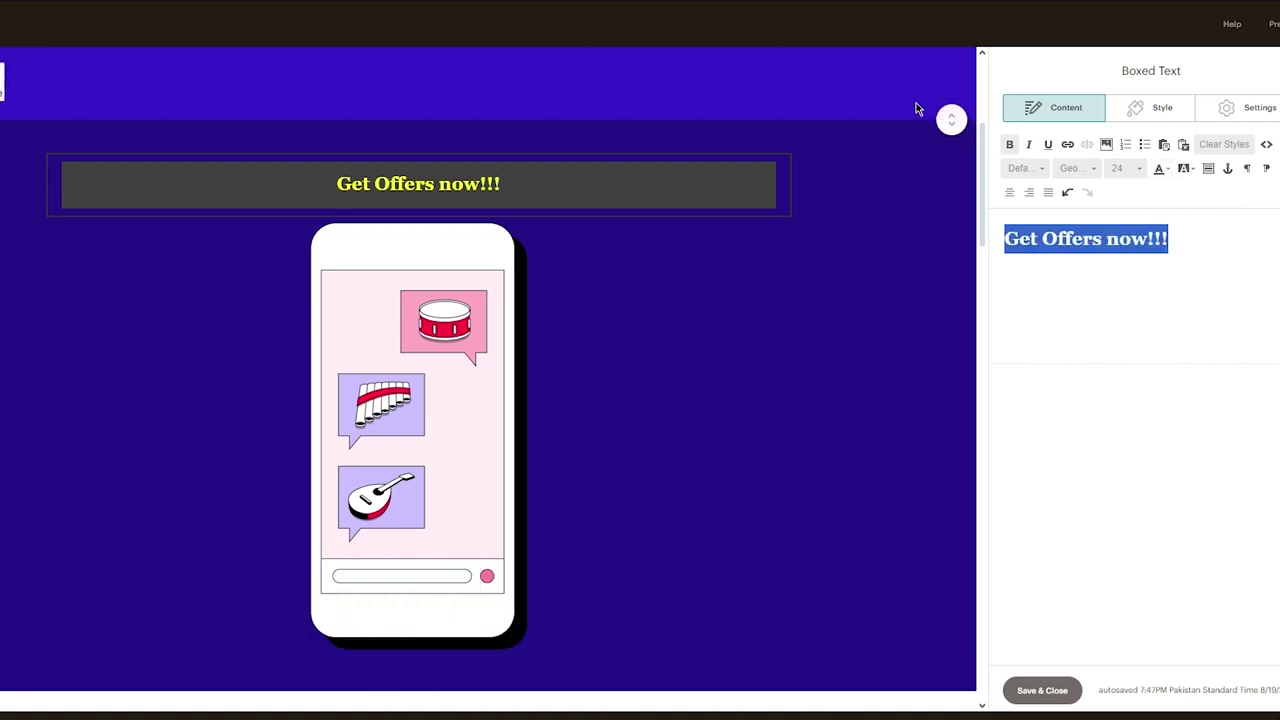
# Look over the boxed text block's Style and Settings options
pyautogui.click(1140, 108)
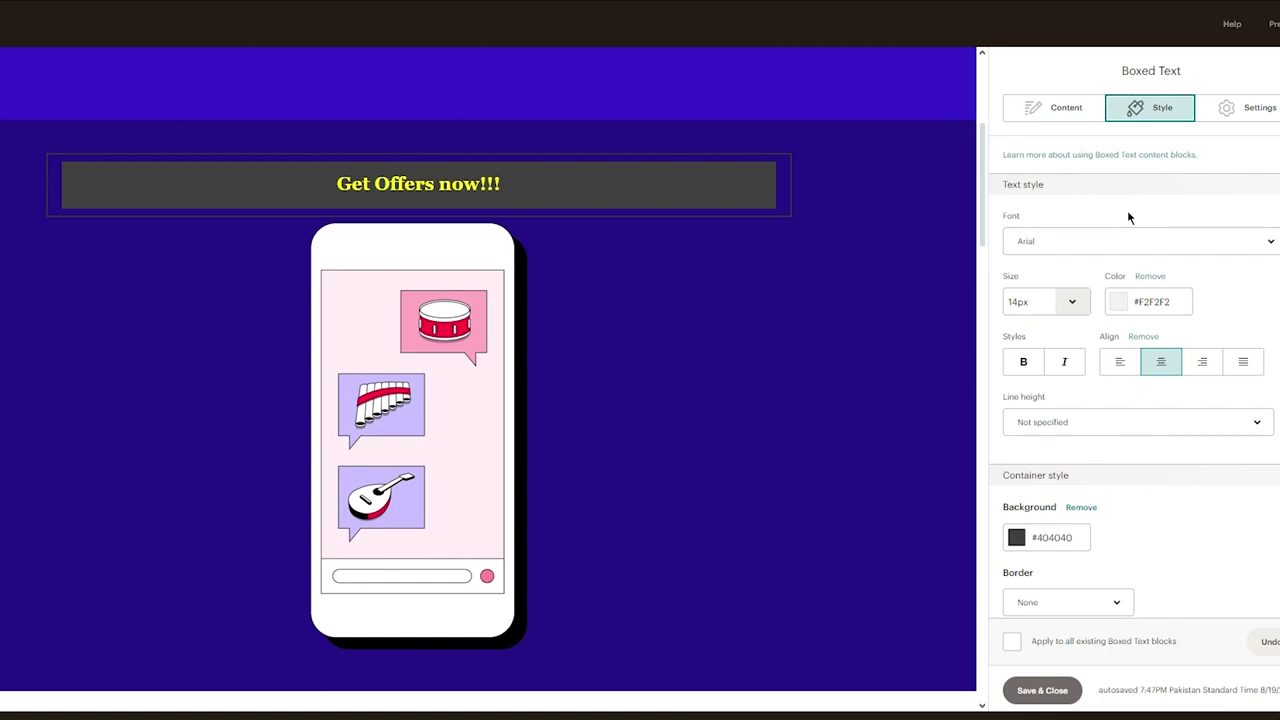
pyautogui.scroll(-3, 1127, 214)
pyautogui.click(1252, 108)
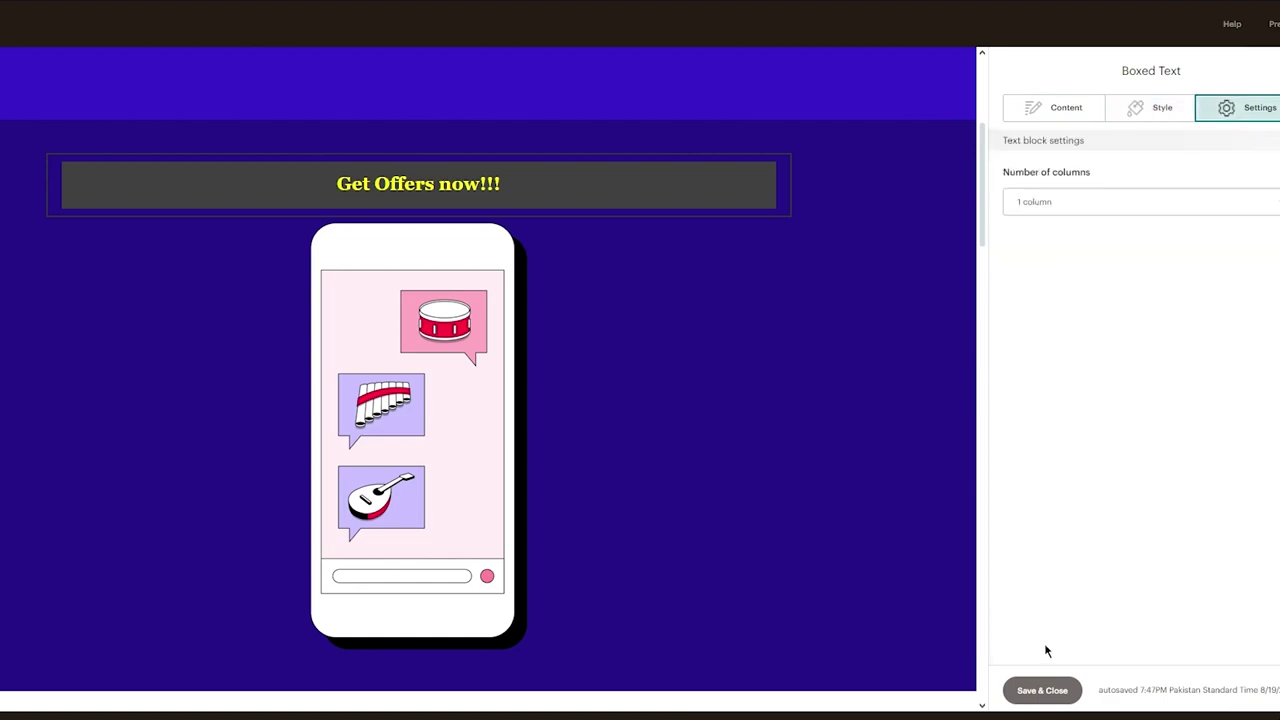
# Save and close the 'Get Offers now!!!' block editor
pyautogui.click(1030, 690)
pyautogui.scroll(-5, 816, 458)
pyautogui.scroll(-3, 816, 459)
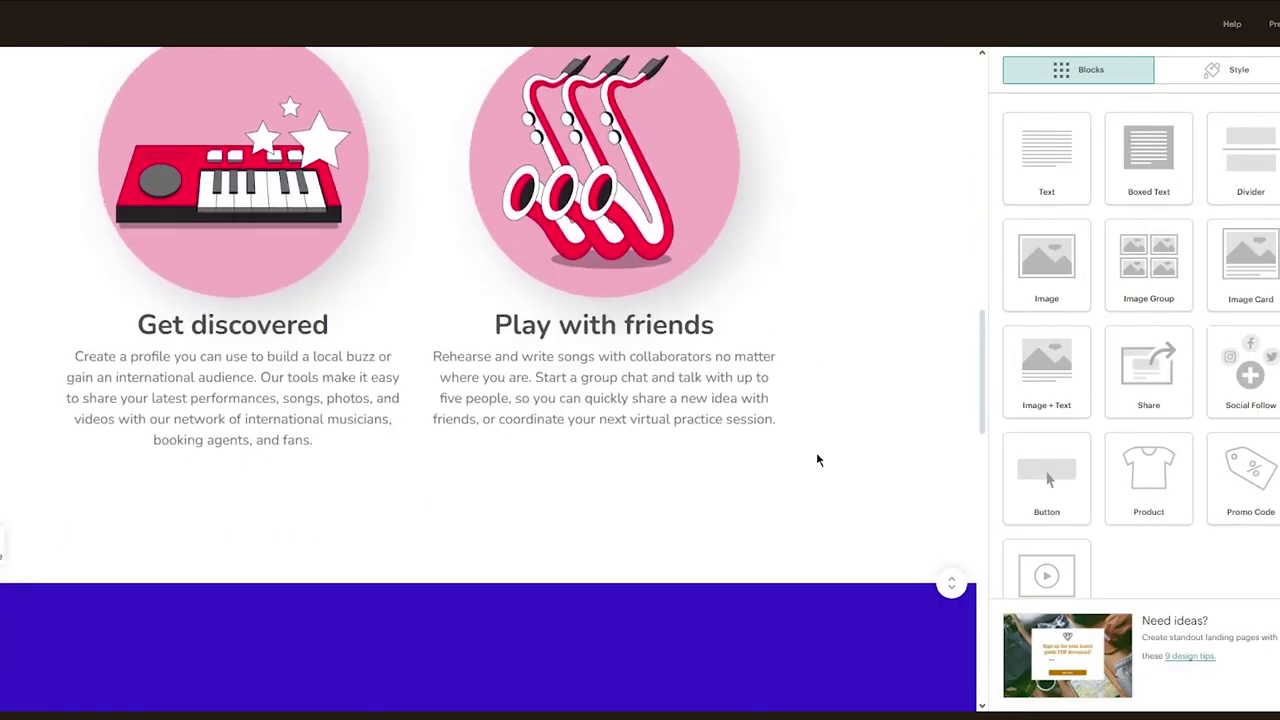
pyautogui.scroll(10, 817, 457)
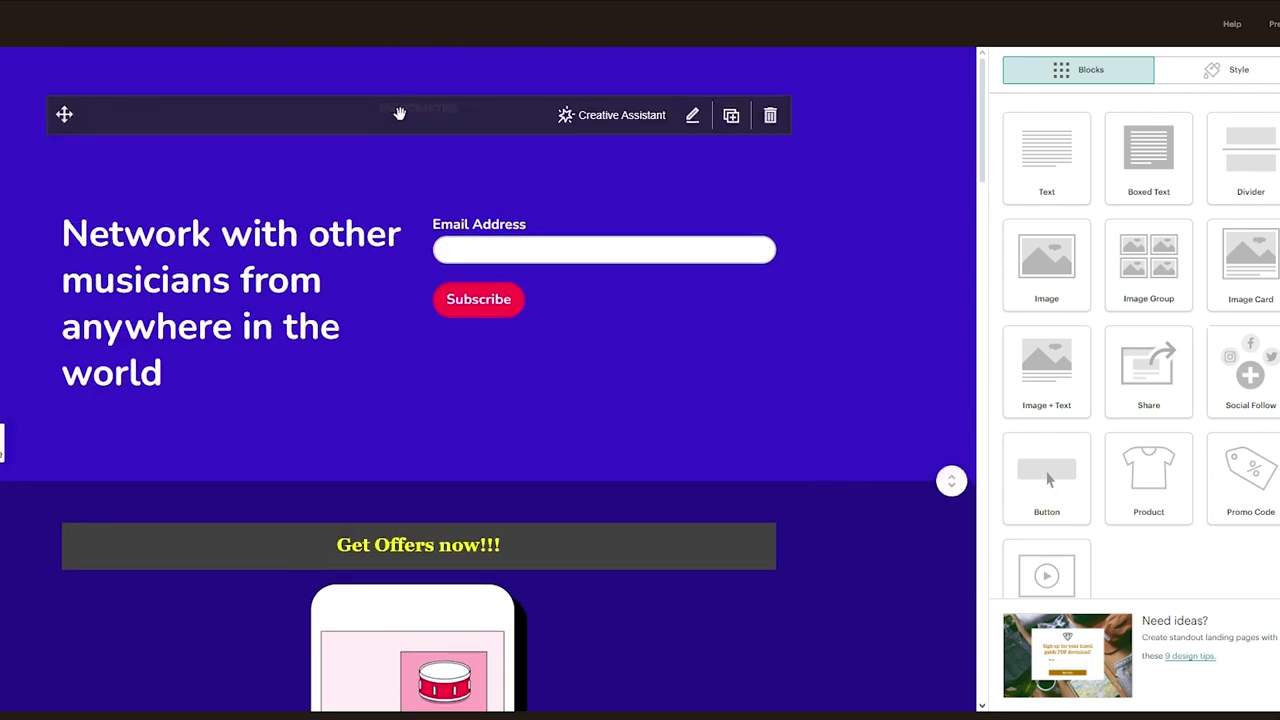
pyautogui.click(399, 114)
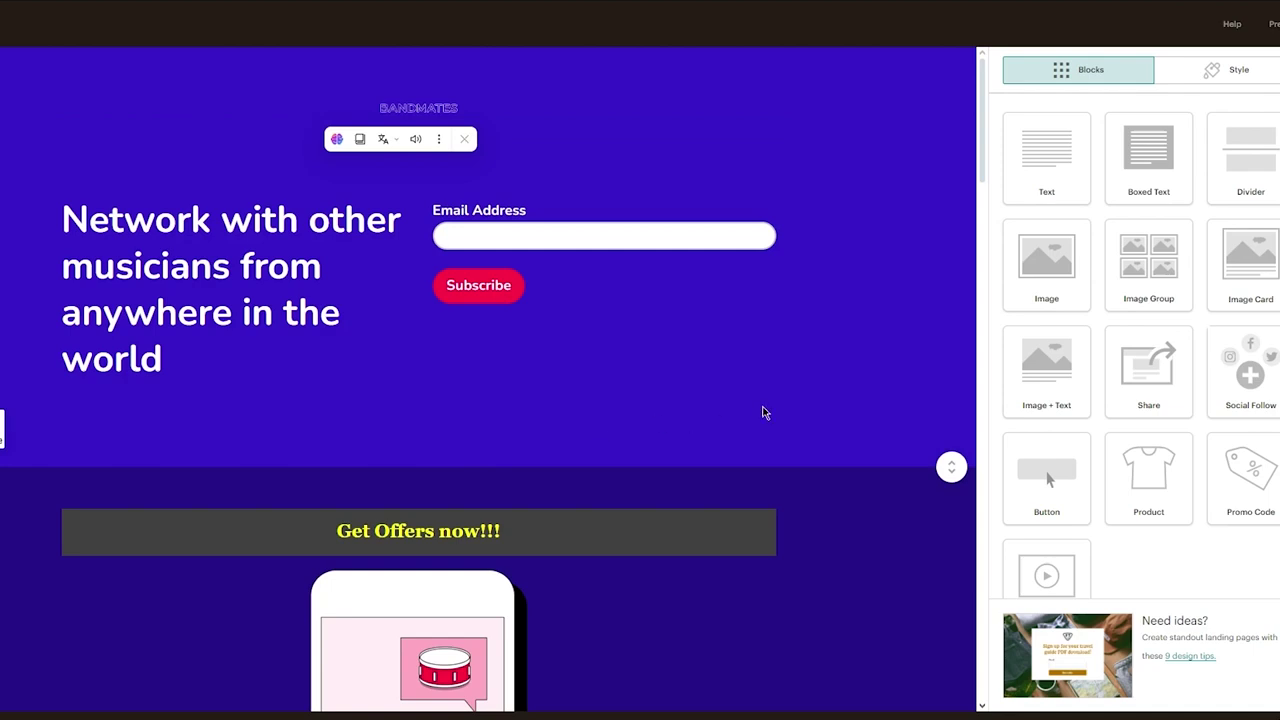
# Scroll through the landing page down to the 'No borders and no limits' section
pyautogui.scroll(-7, 763, 410)
pyautogui.scroll(10, 954, 197)
pyautogui.scroll(-4, 488, 380)
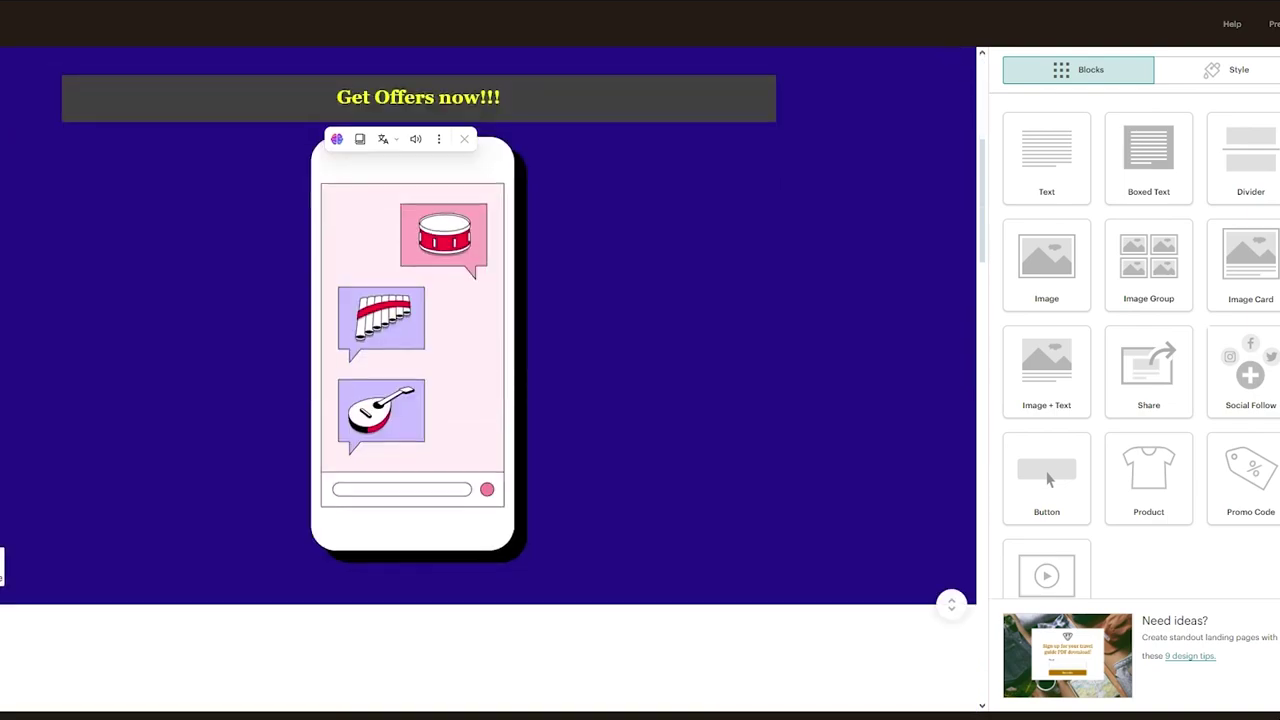
pyautogui.scroll(-16, 489, 380)
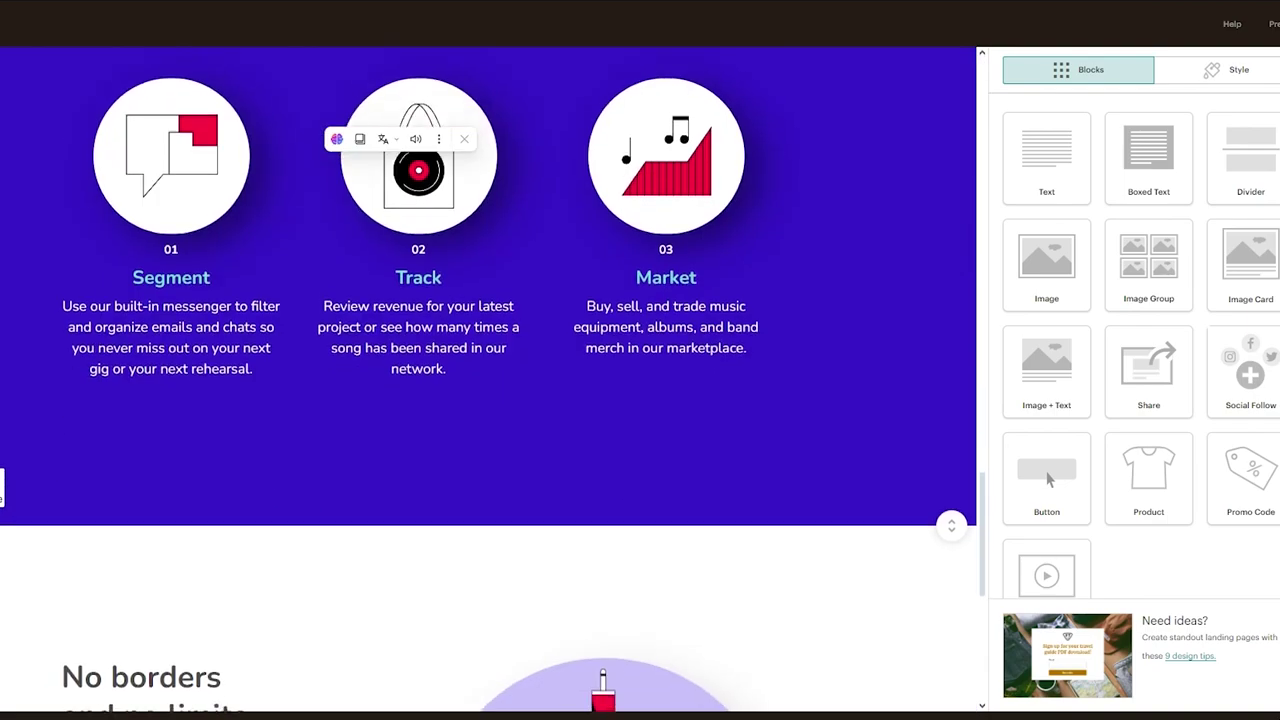
pyautogui.scroll(-5, 338, 283)
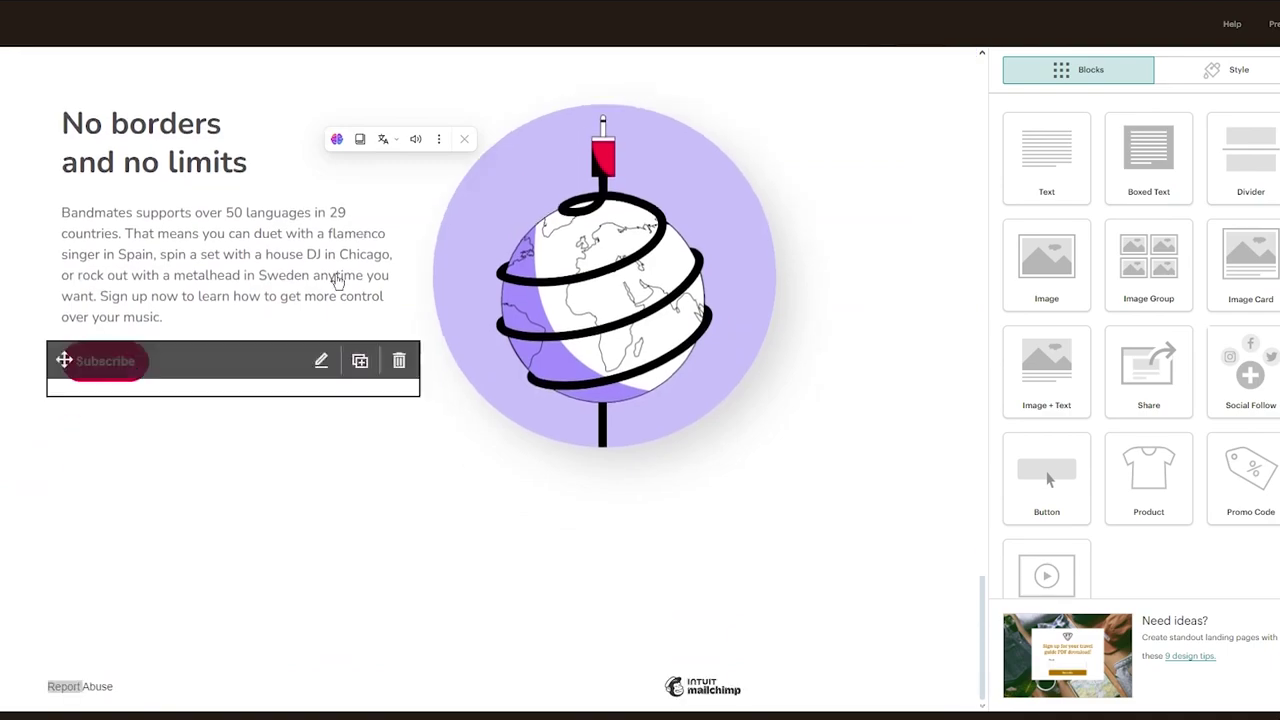
pyautogui.scroll(1, 908, 207)
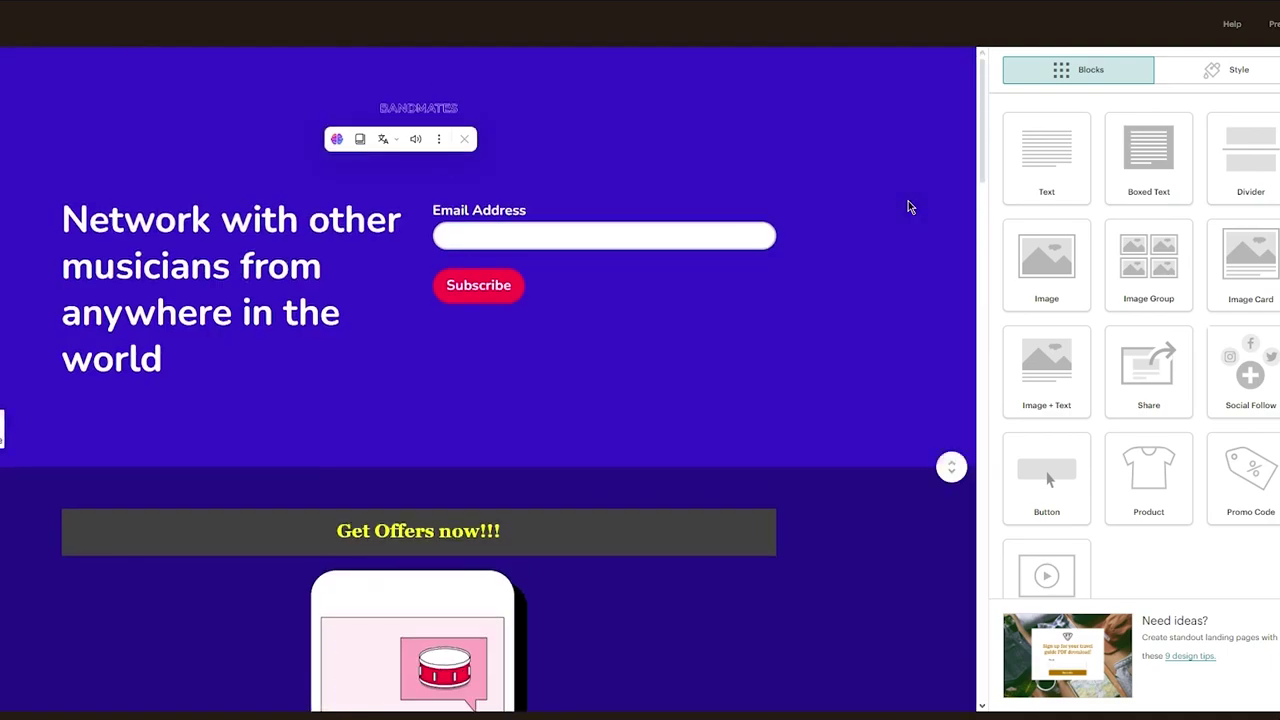
pyautogui.scroll(-8, 894, 457)
pyautogui.scroll(-10, 894, 457)
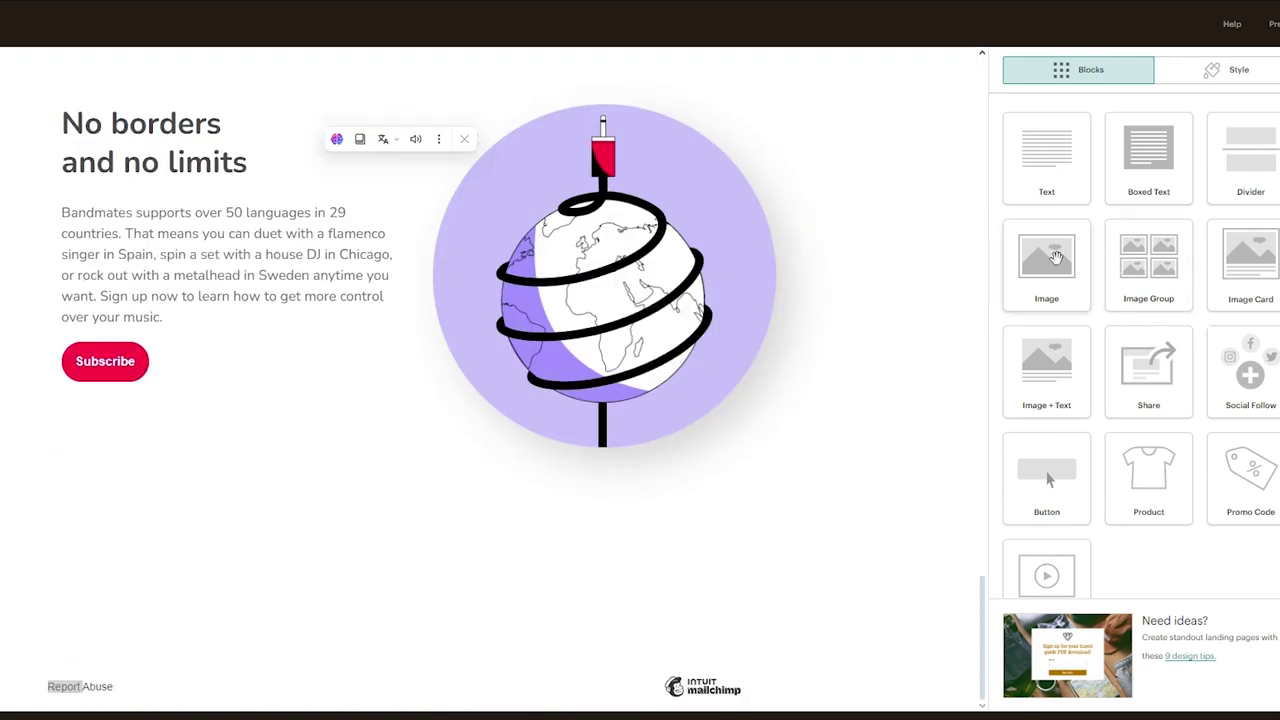
# Add an Image block above 'No borders and no limits' with the uploaded white headset image
pyautogui.moveTo(1055, 257); pyautogui.dragTo(295, 452)
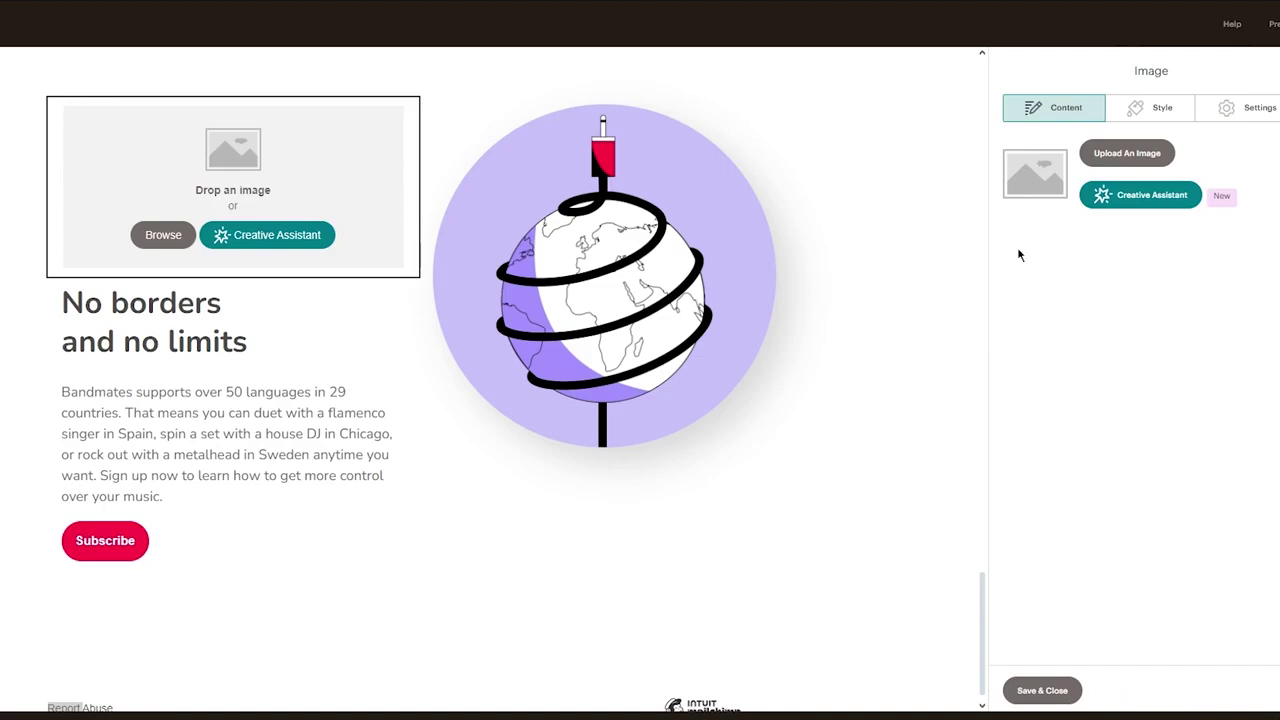
pyautogui.click(1128, 152)
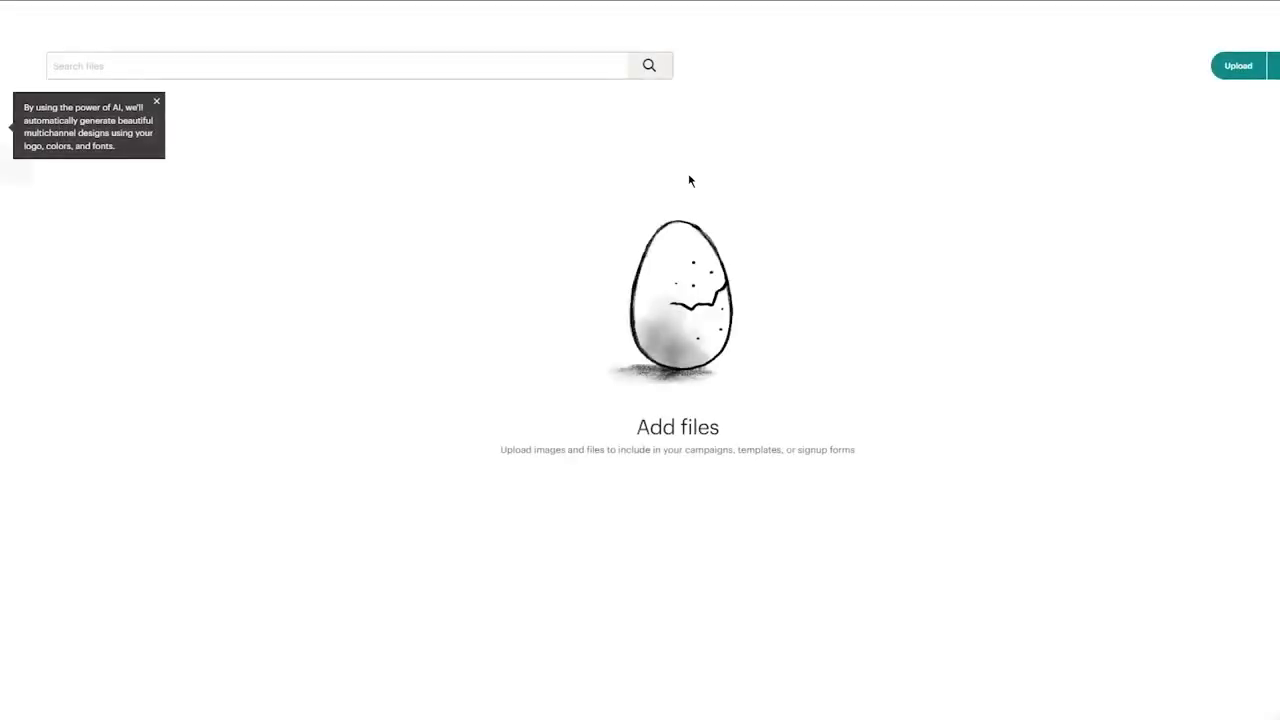
pyautogui.click(1236, 66)
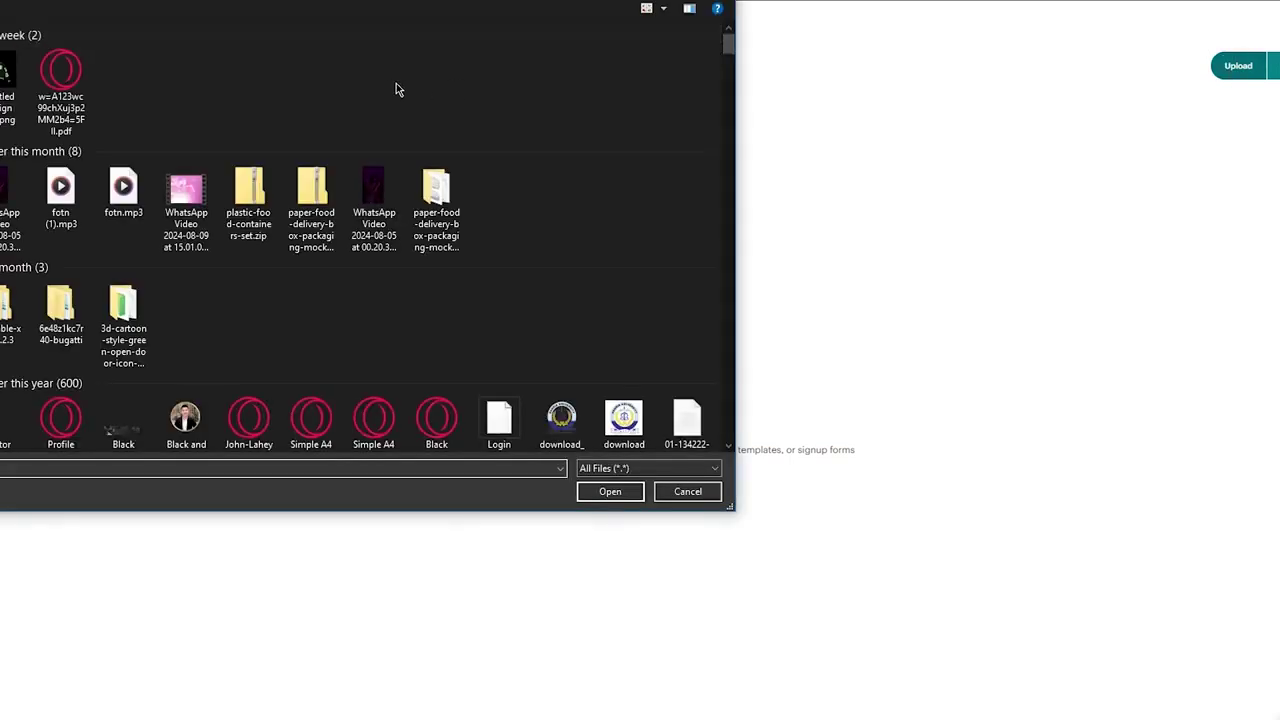
pyautogui.scroll(-5, 437, 205)
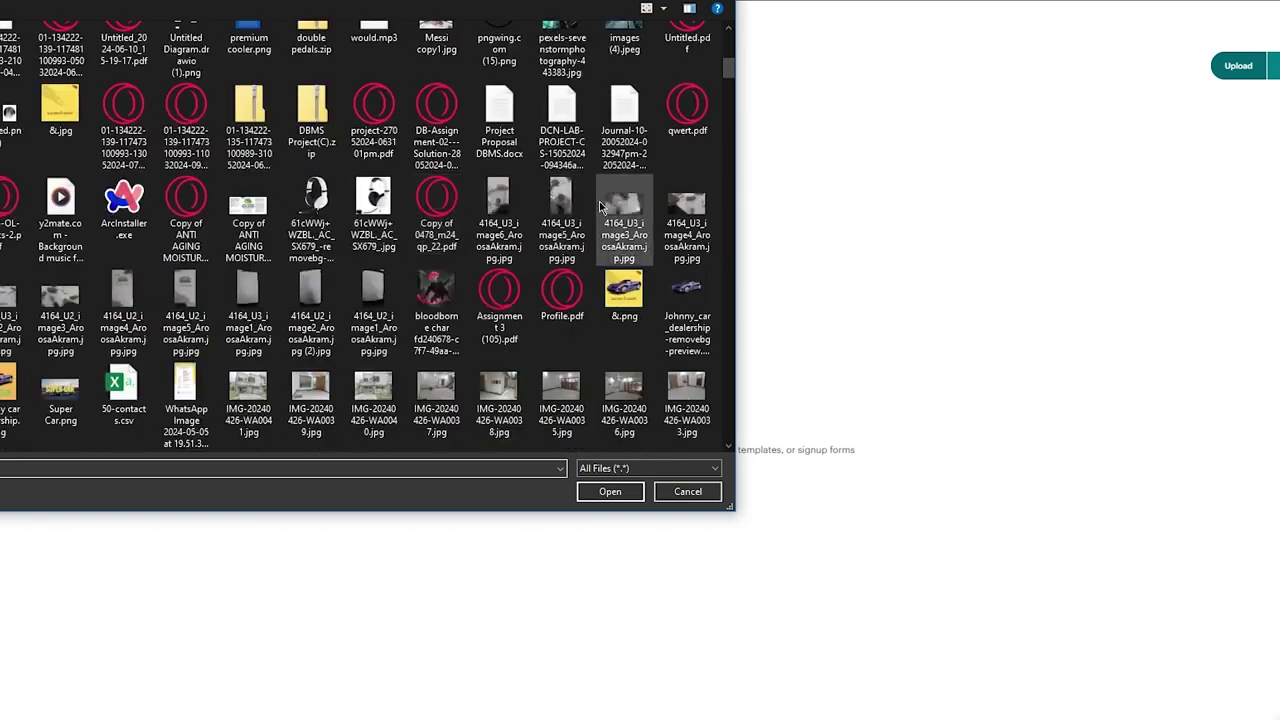
pyautogui.doubleClick(335, 200)
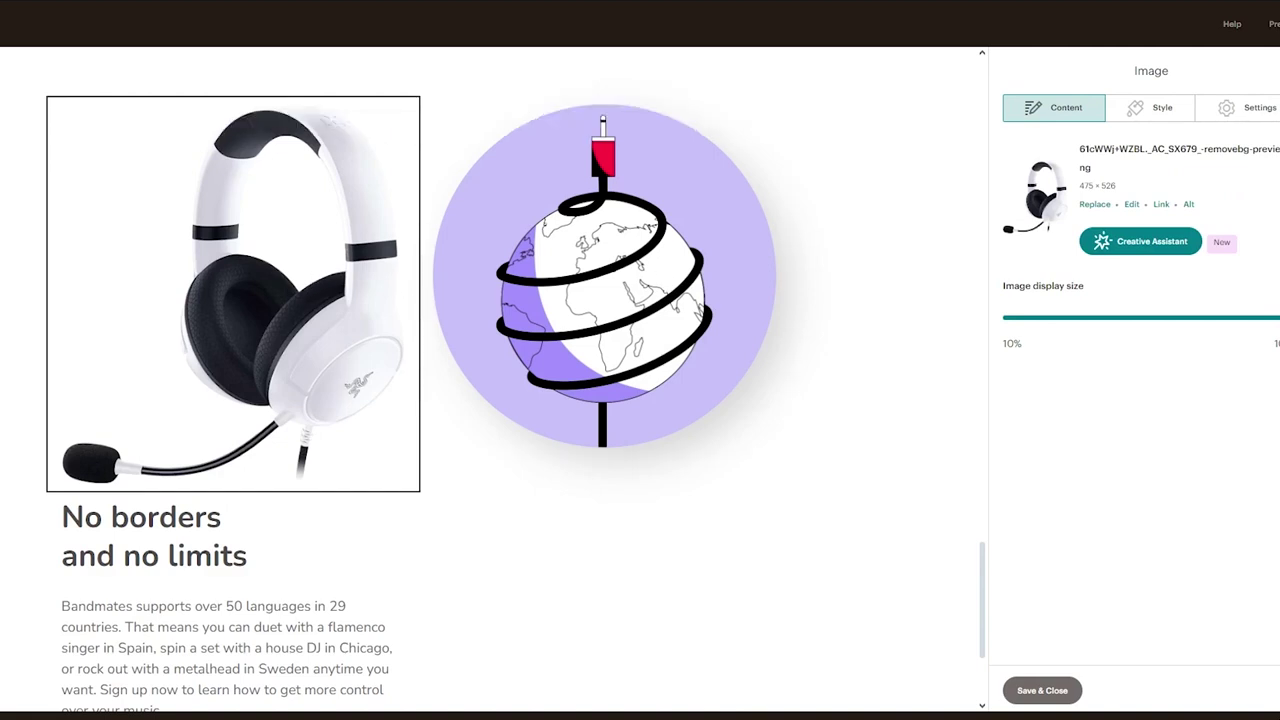
pyautogui.click(1045, 692)
pyautogui.scroll(-8, 843, 440)
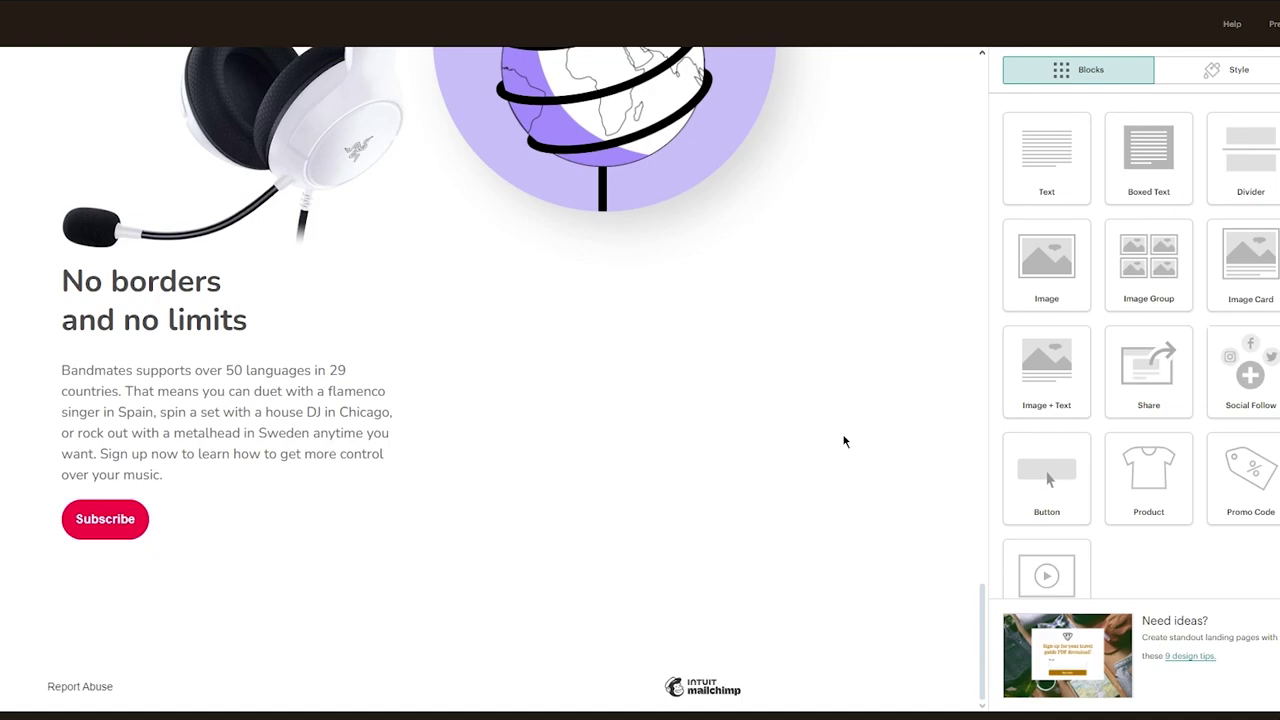
# Add a Button block below the phone illustration
pyautogui.scroll(15, 900, 420)
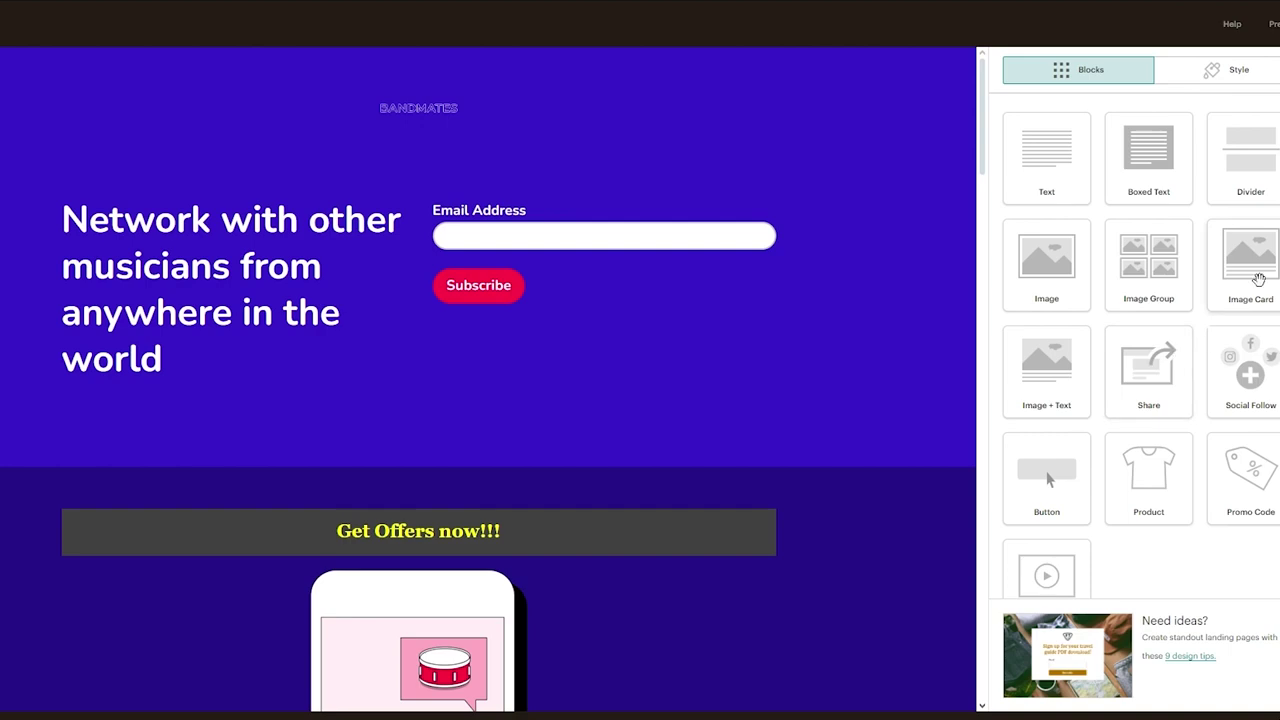
pyautogui.scroll(-1, 1258, 370)
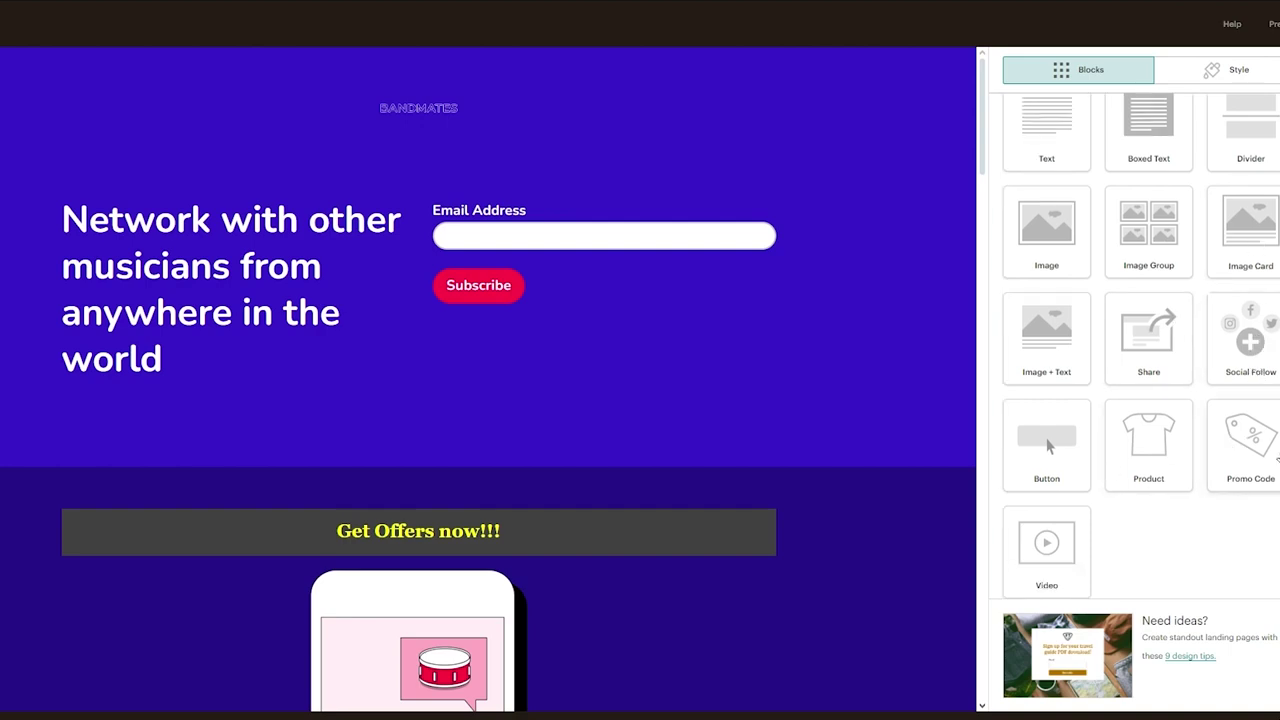
pyautogui.scroll(-6, 850, 455)
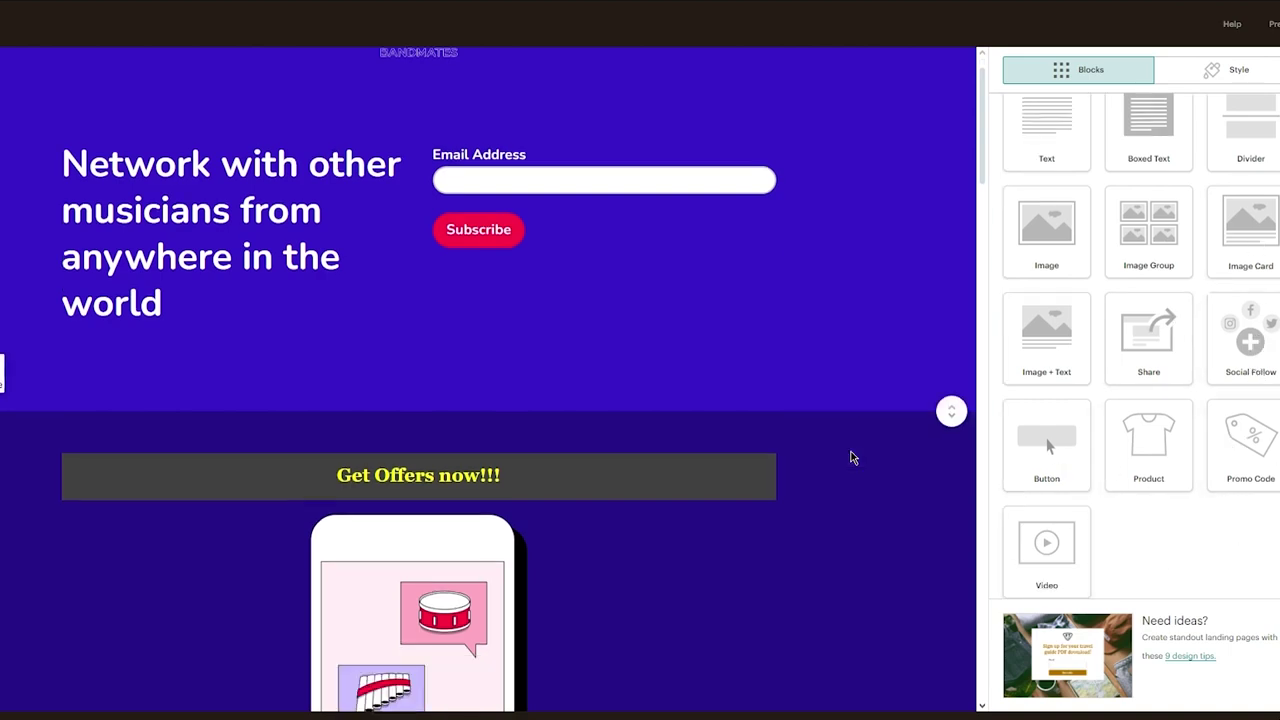
pyautogui.scroll(2, 850, 455)
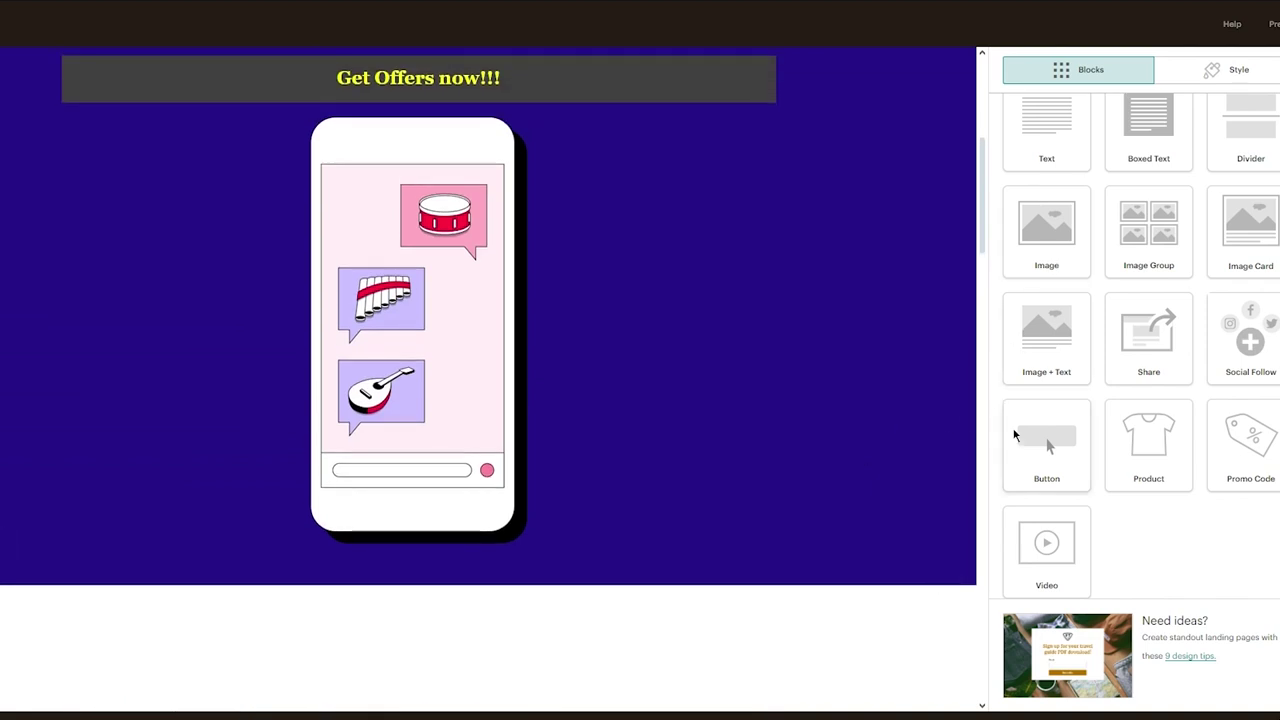
pyautogui.moveTo(1050, 428); pyautogui.dragTo(515, 549)
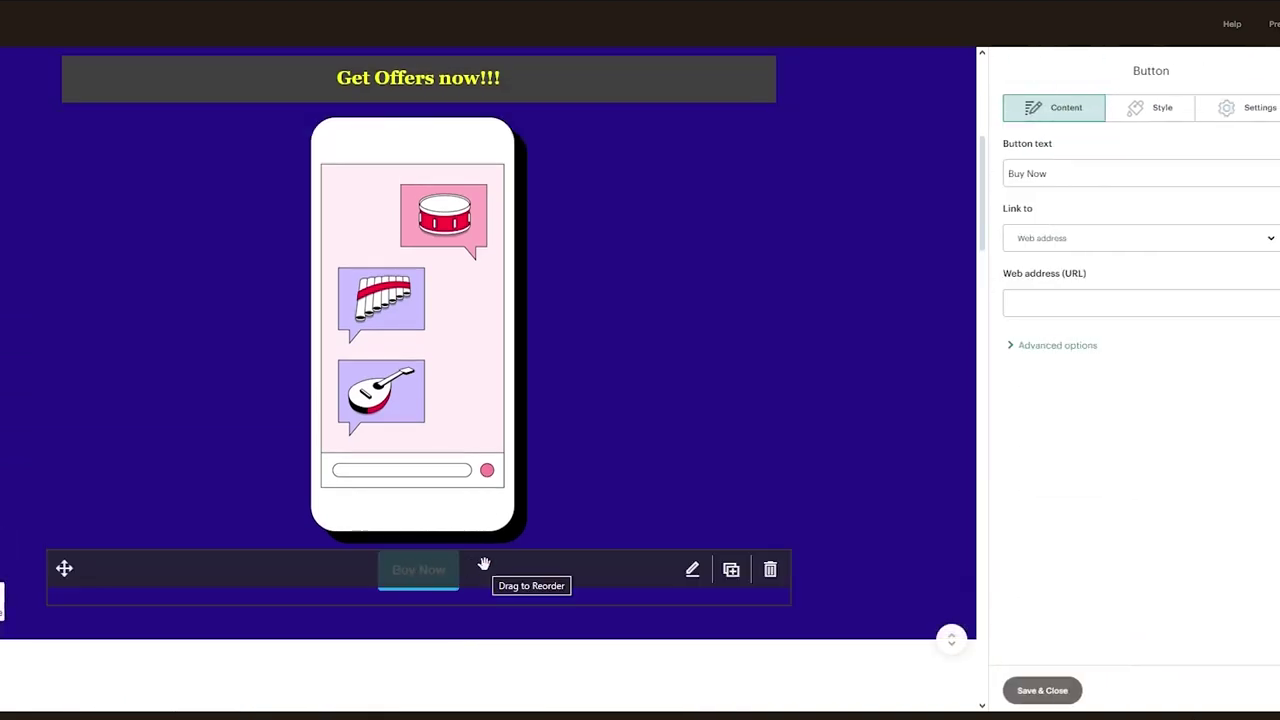
# Link the button to the copied email address with subject 'sign up'
pyautogui.click(1072, 246)
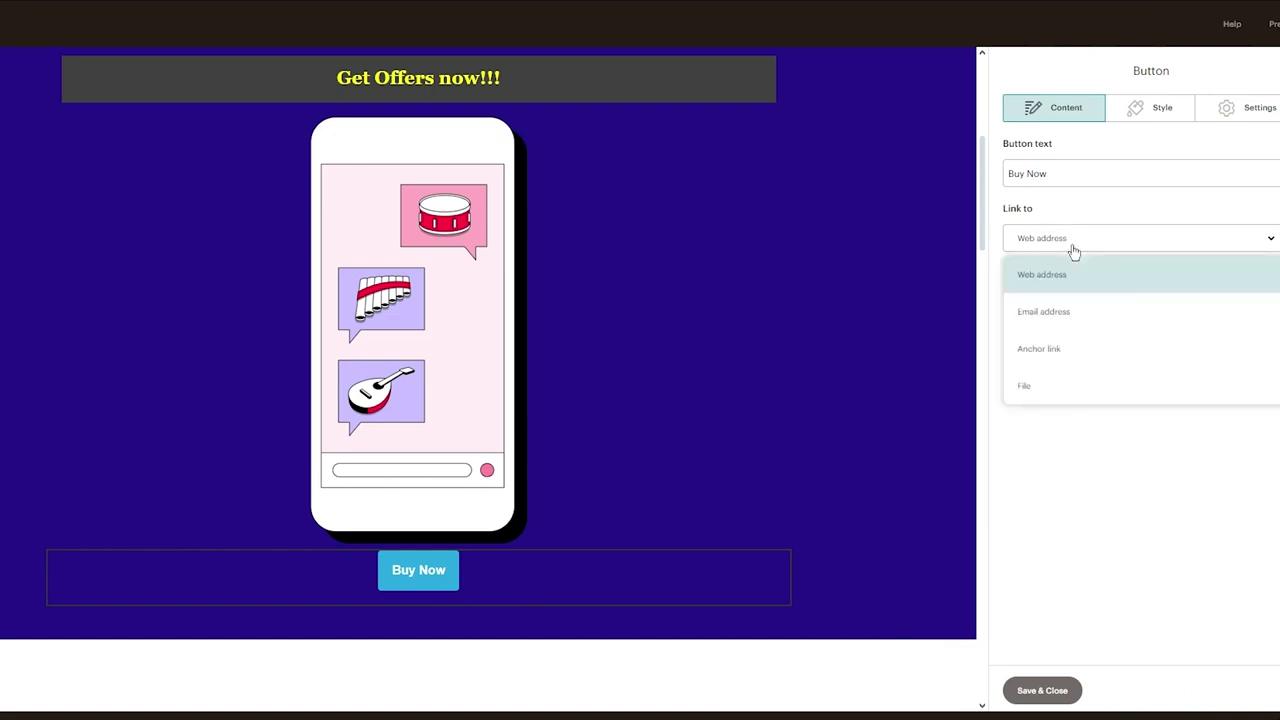
pyautogui.click(1086, 315)
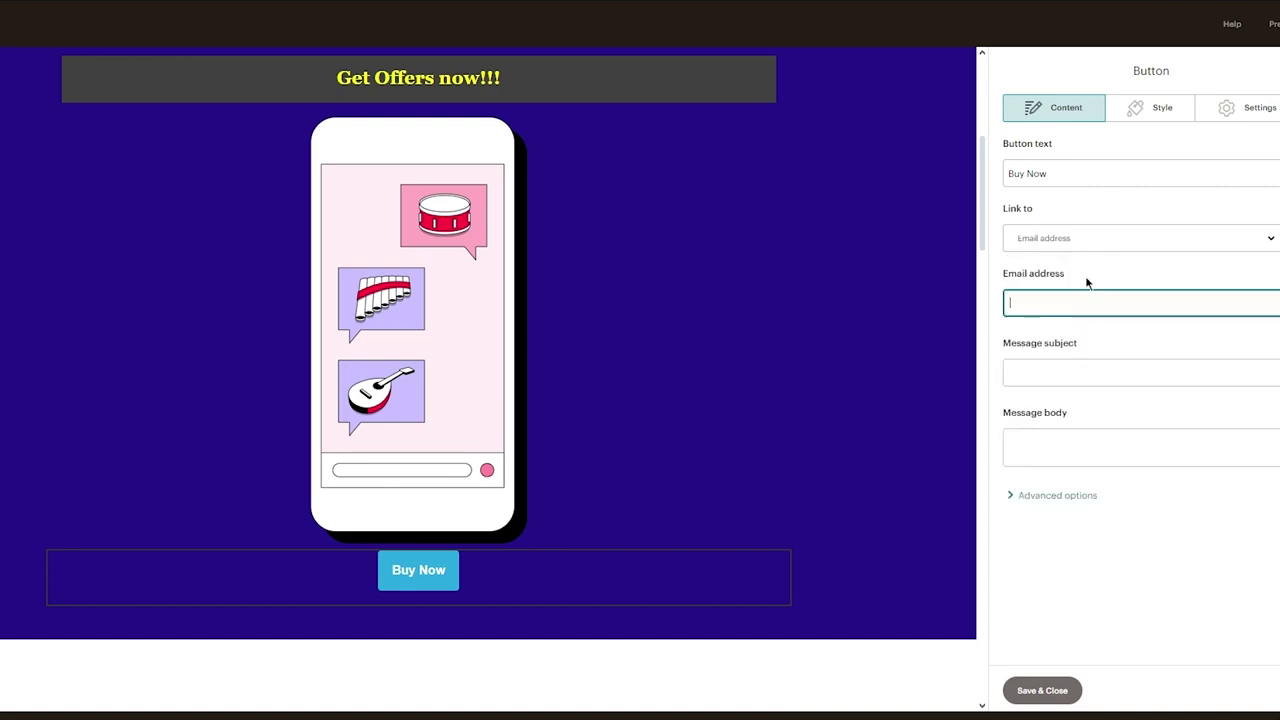
pyautogui.press('super+v')
pyautogui.click(1088, 364)
pyautogui.click(1067, 376)
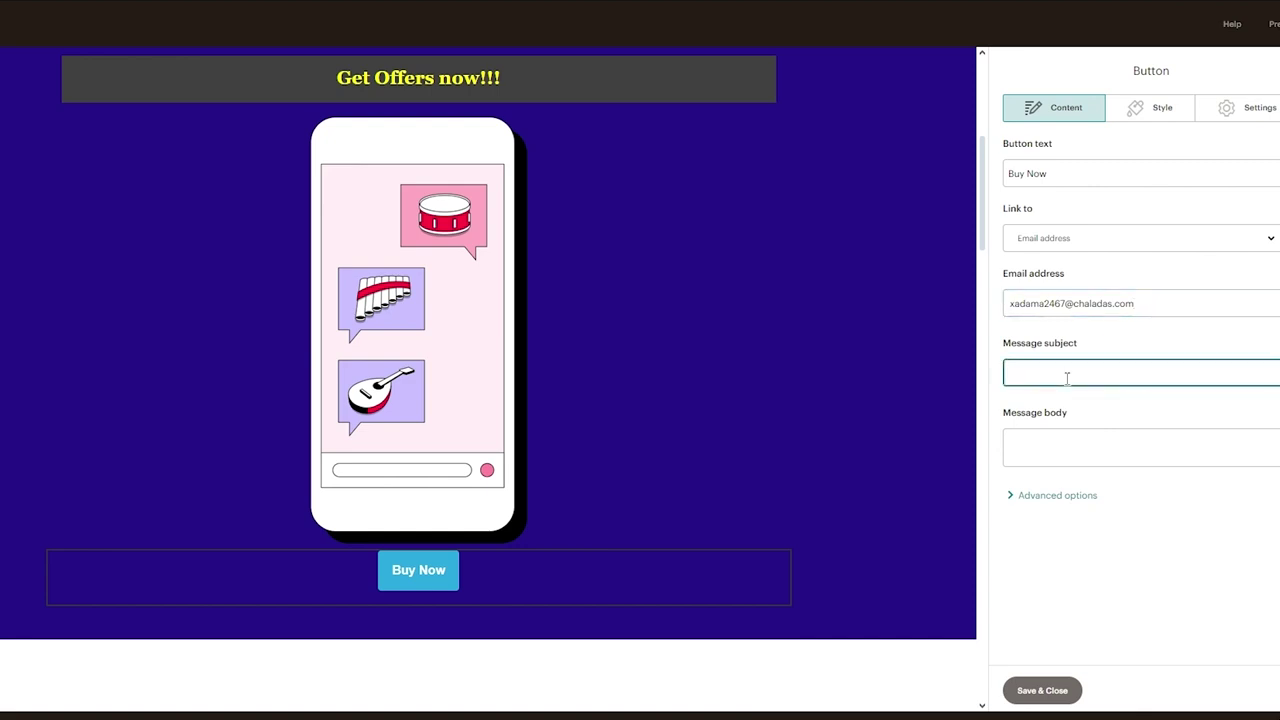
pyautogui.write('sign up')
pyautogui.click(1069, 449)
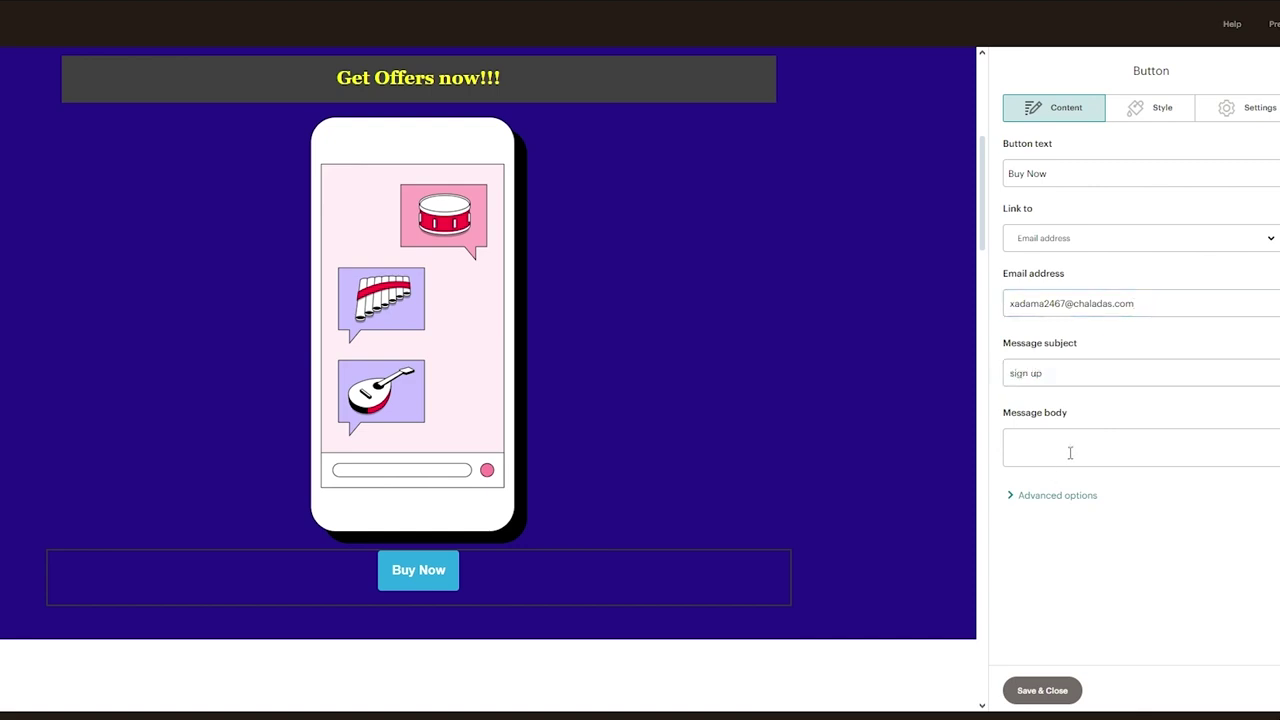
pyautogui.click(1147, 125)
# Give the Buy Now button rounded corners and a middle-right shadow with reduced transparency
pyautogui.scroll(-3, 1133, 230)
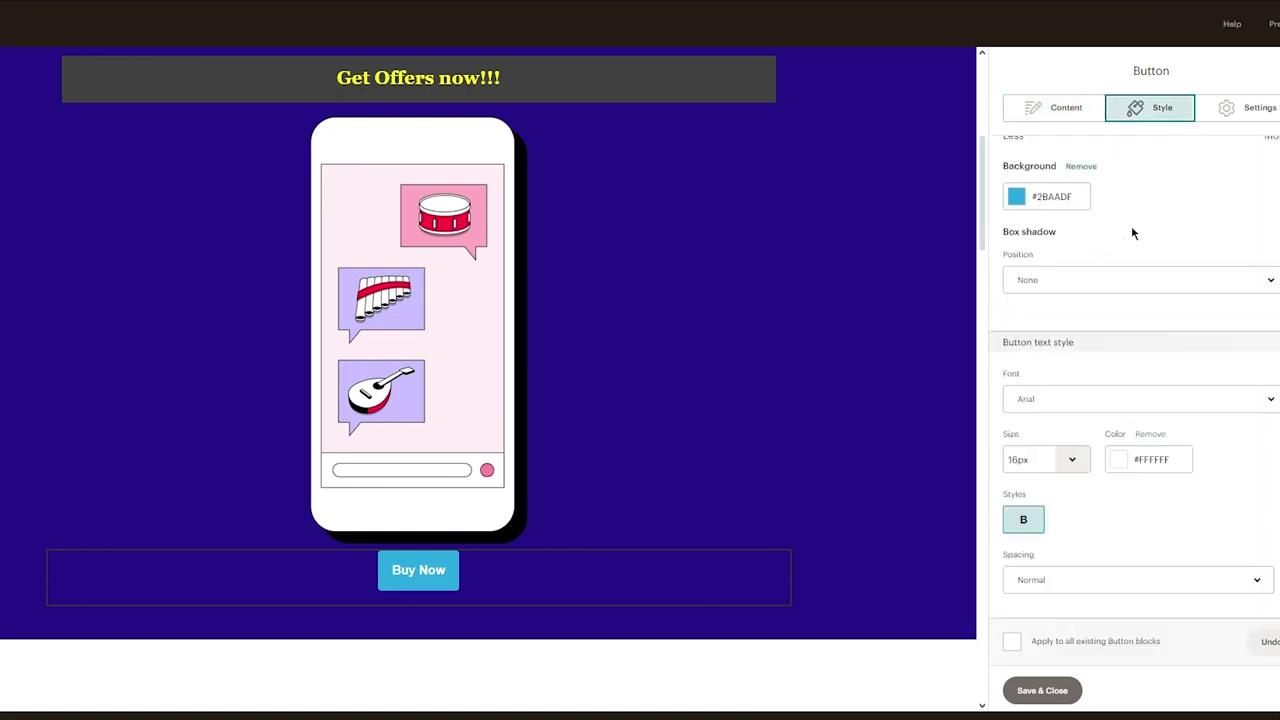
pyautogui.scroll(2, 1133, 230)
pyautogui.moveTo(1030, 264); pyautogui.dragTo(1278, 264)
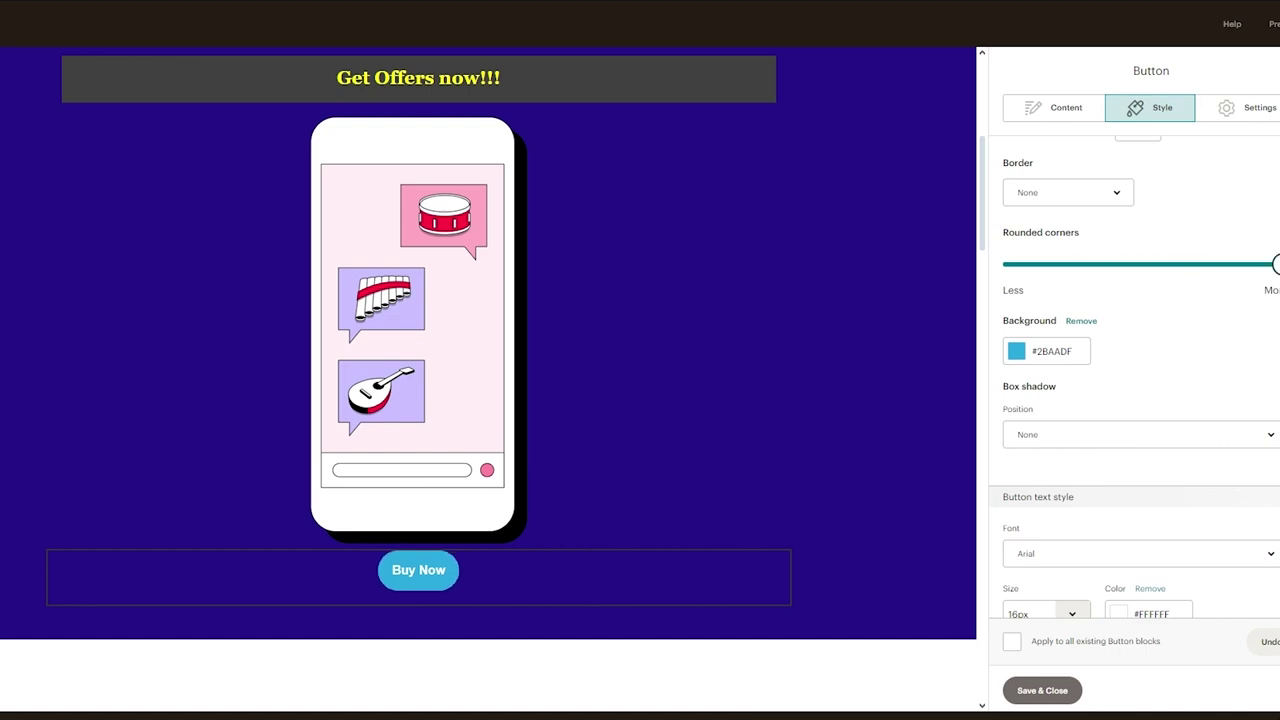
pyautogui.scroll(-1, 1101, 449)
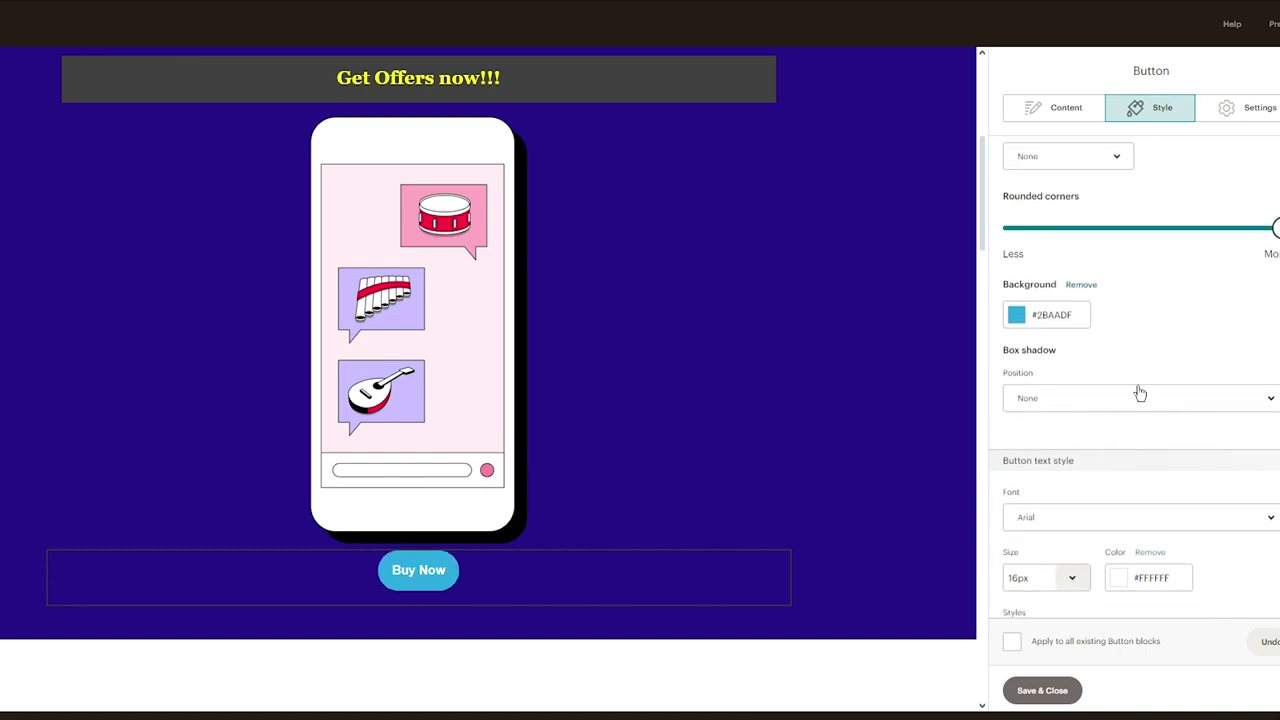
pyautogui.click(1134, 393)
pyautogui.click(1077, 536)
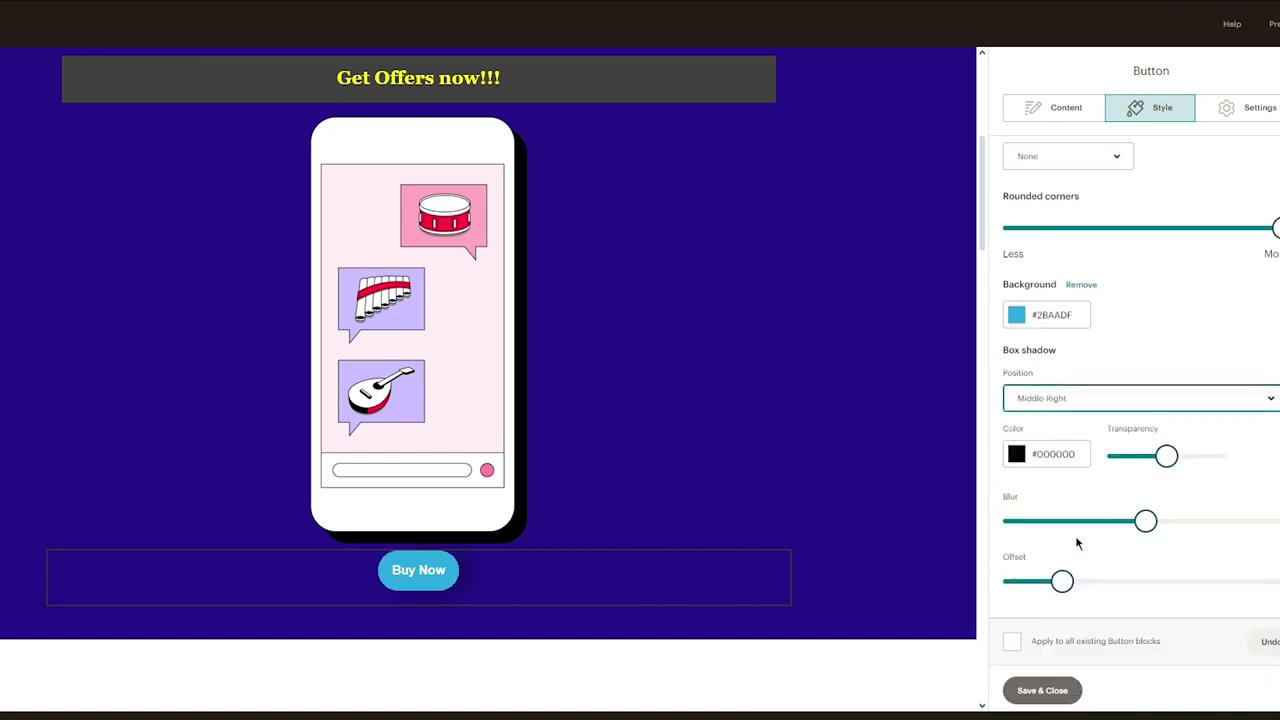
pyautogui.scroll(-1, 1125, 477)
pyautogui.click(1148, 441)
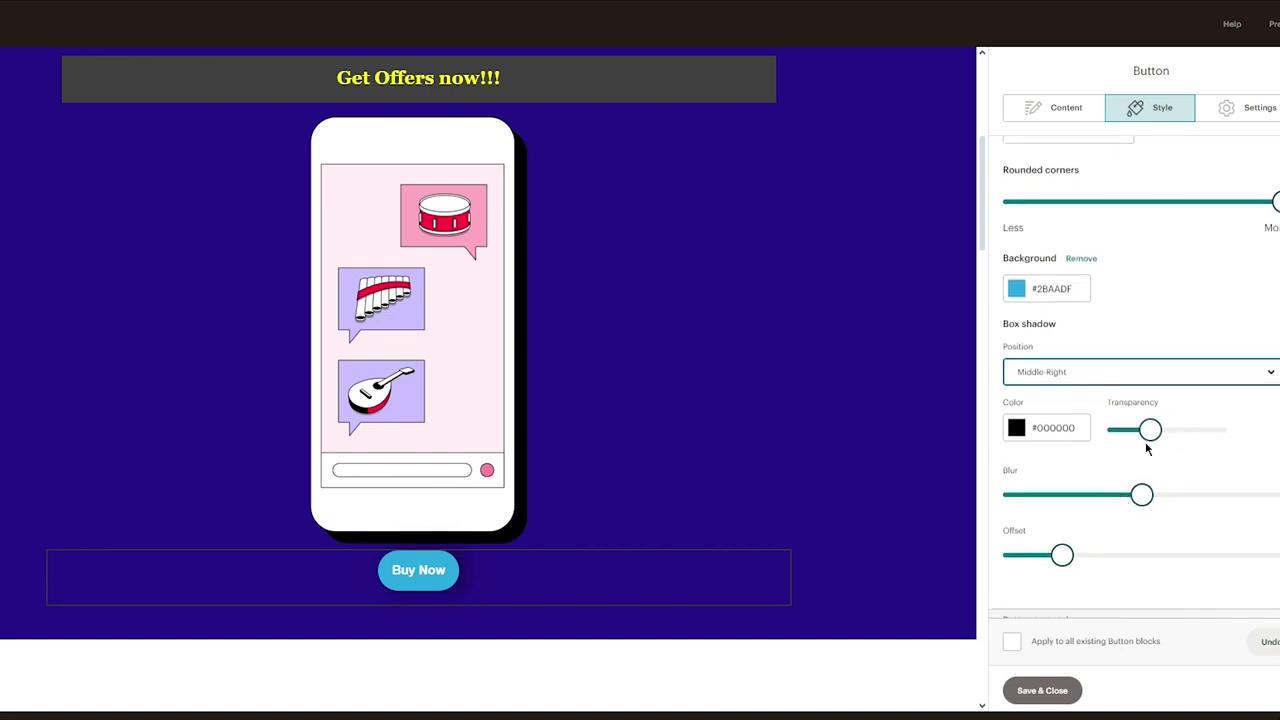
pyautogui.scroll(2, 1176, 310)
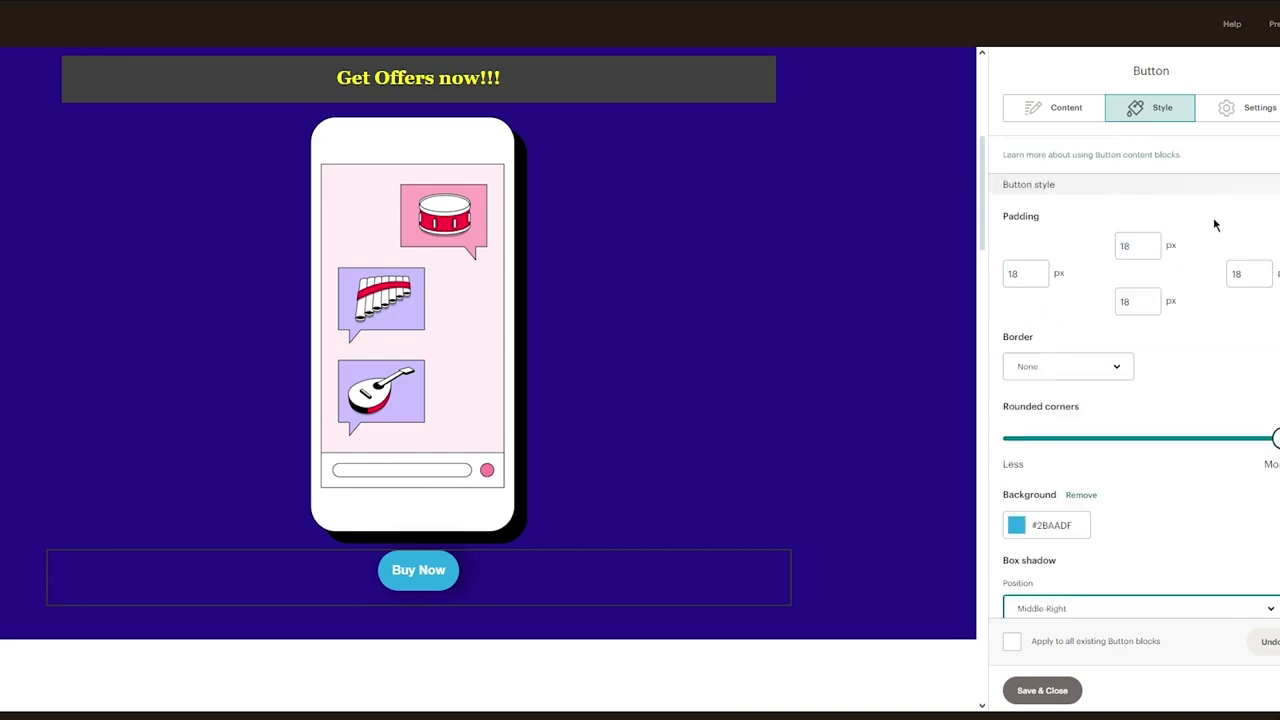
pyautogui.scroll(-4, 1213, 225)
pyautogui.moveTo(1060, 277); pyautogui.dragTo(1080, 277)
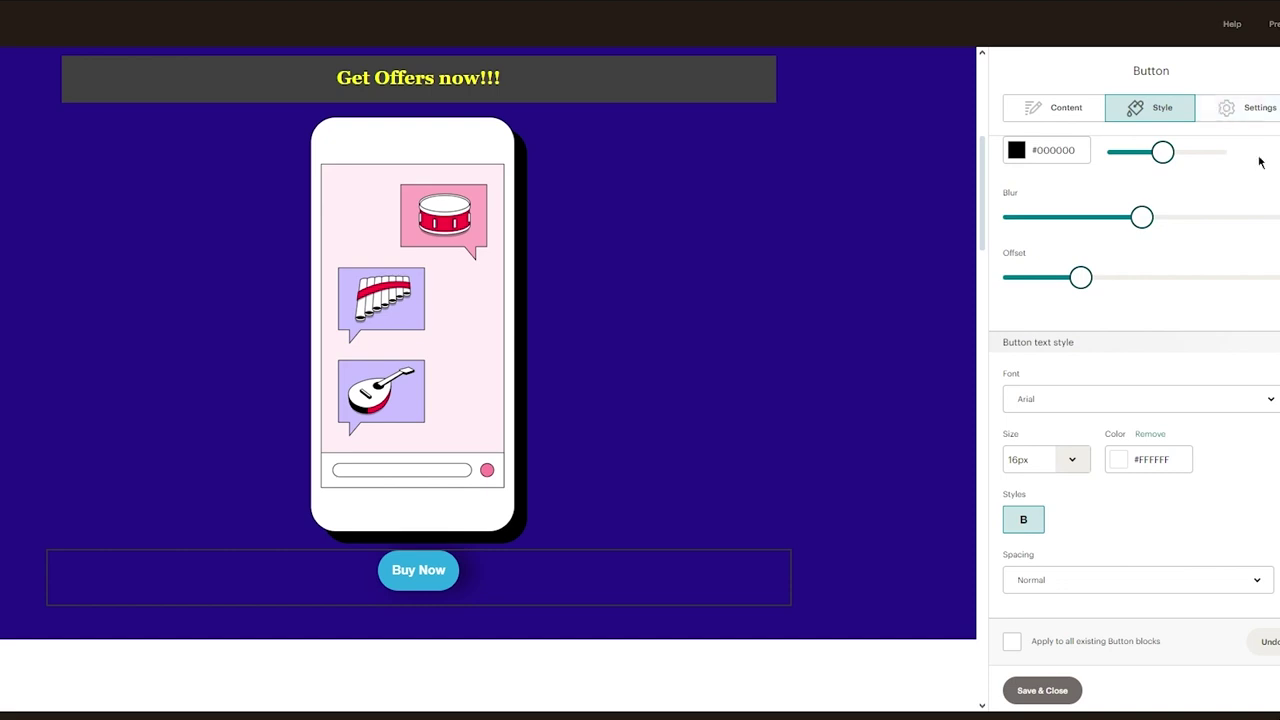
pyautogui.scroll(5, 1259, 162)
# Keep the button centred, size it to fit its text, and save the settings
pyautogui.click(1241, 118)
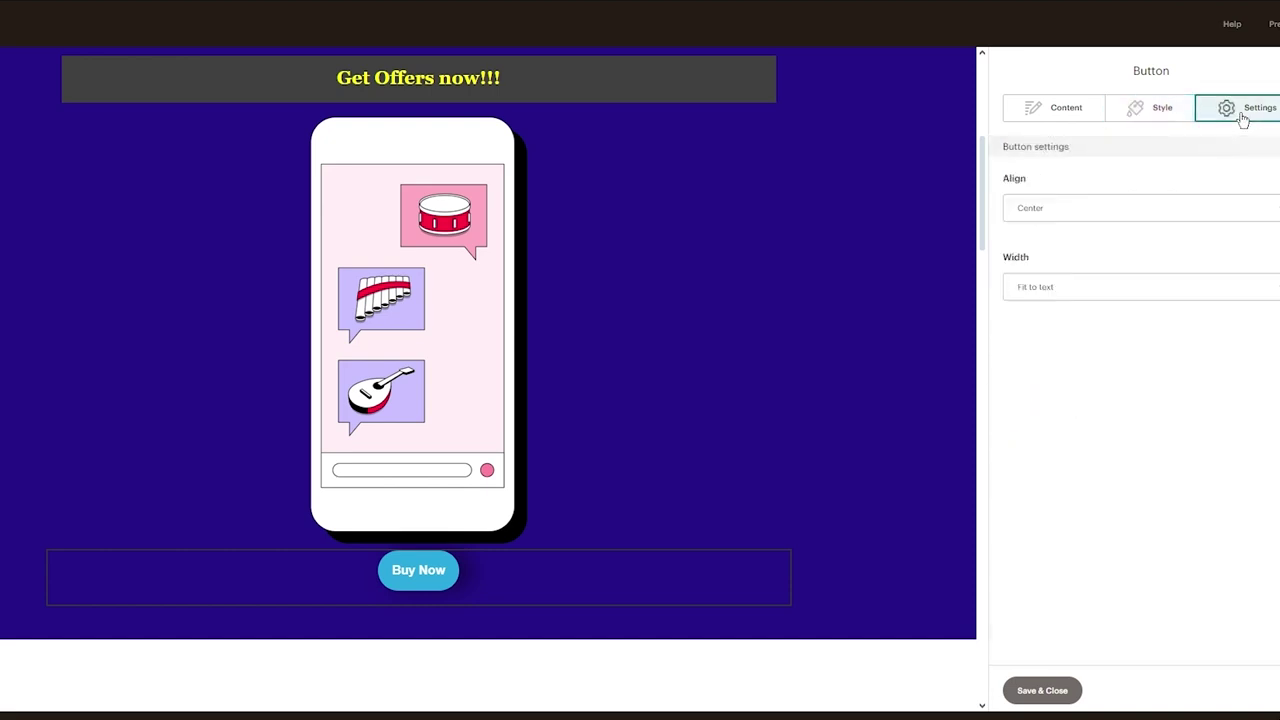
pyautogui.click(1146, 220)
pyautogui.click(1137, 229)
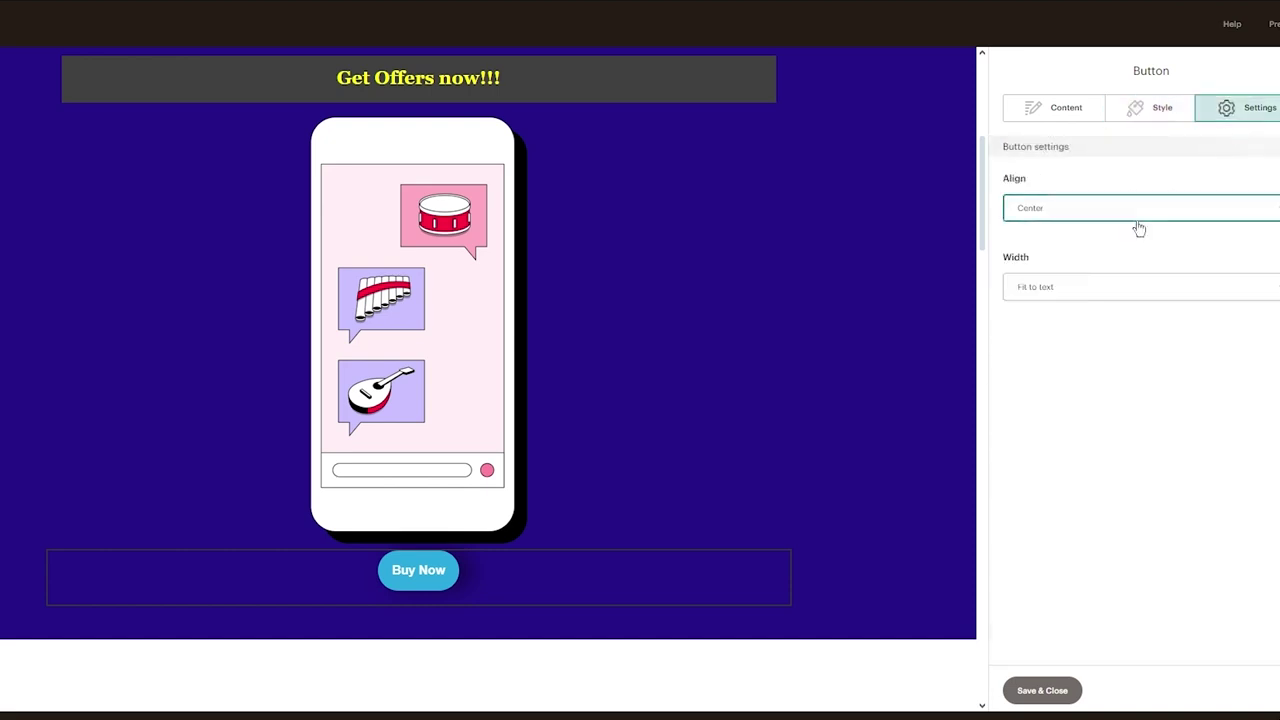
pyautogui.click(1106, 297)
pyautogui.click(1091, 358)
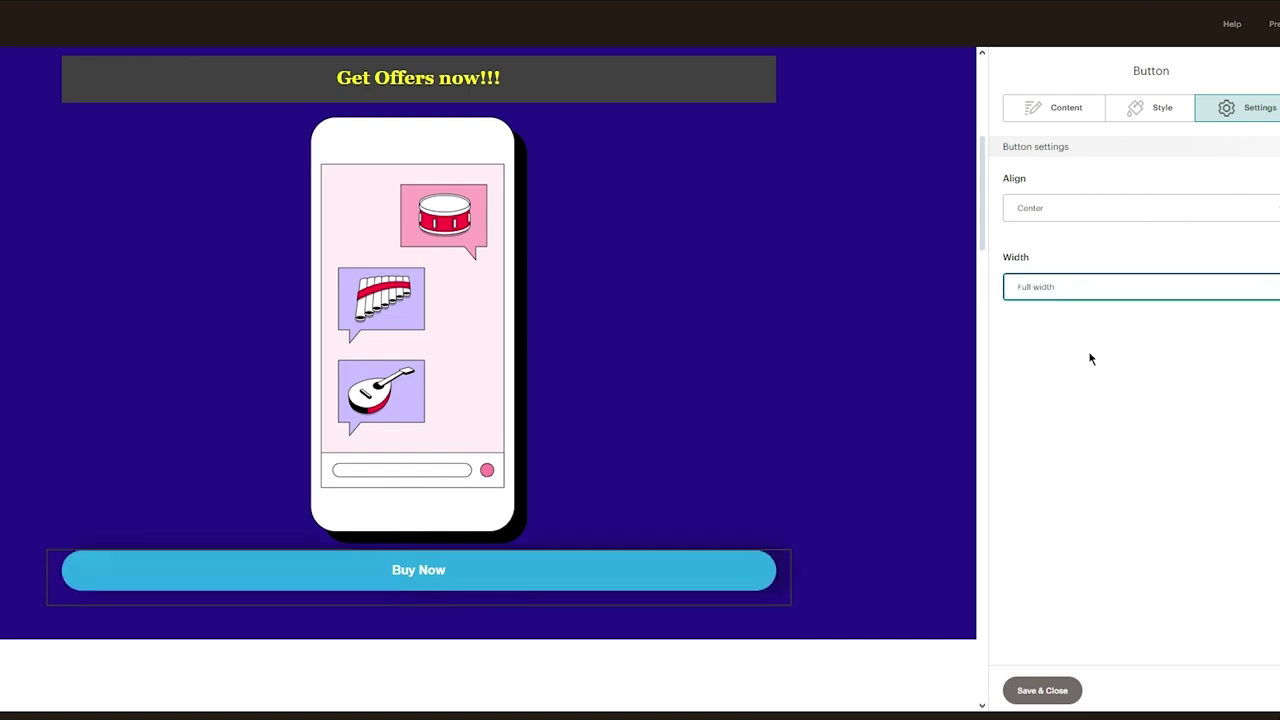
pyautogui.click(1108, 297)
pyautogui.click(1081, 331)
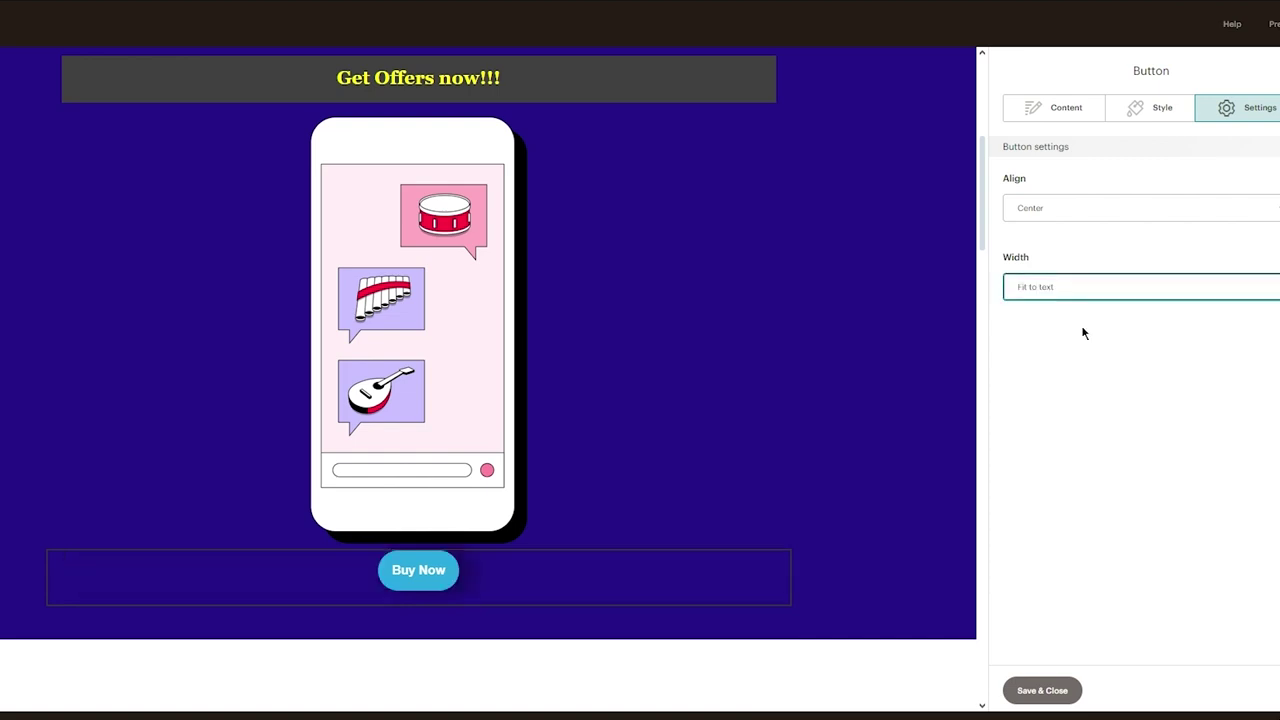
pyautogui.click(1044, 690)
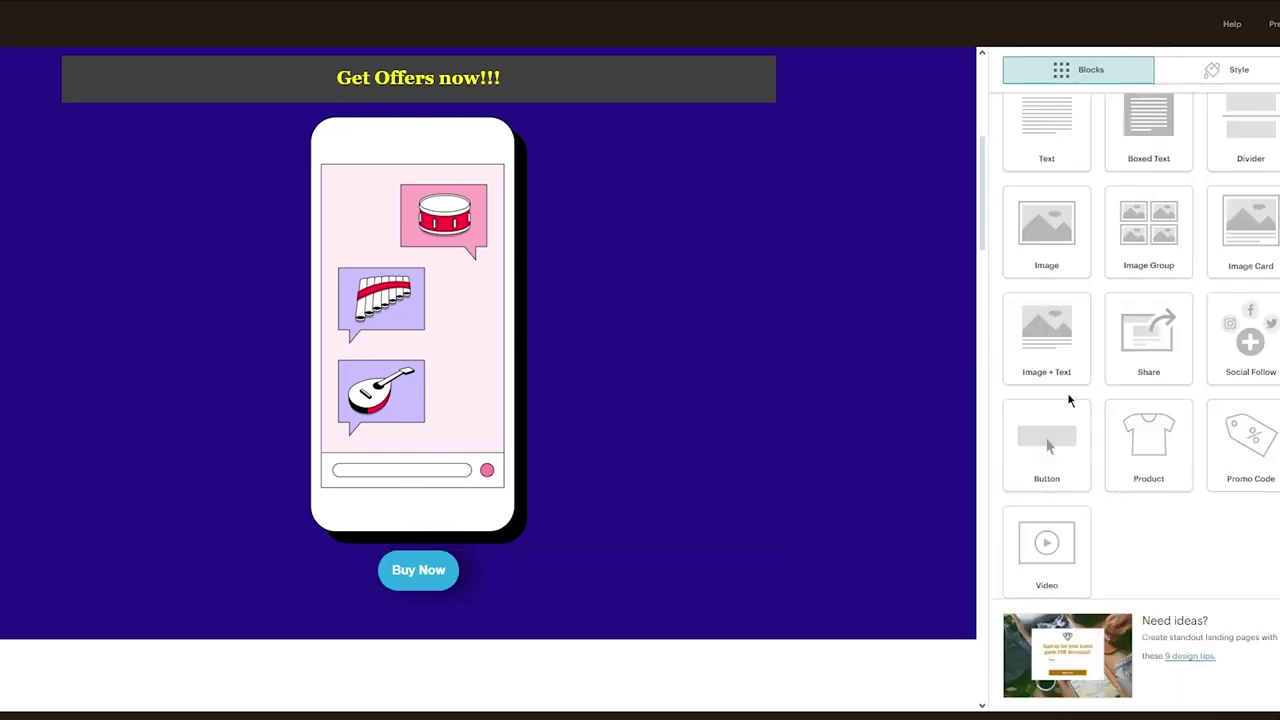
# Scroll through the finished landing page to review it
pyautogui.scroll(-10, 764, 443)
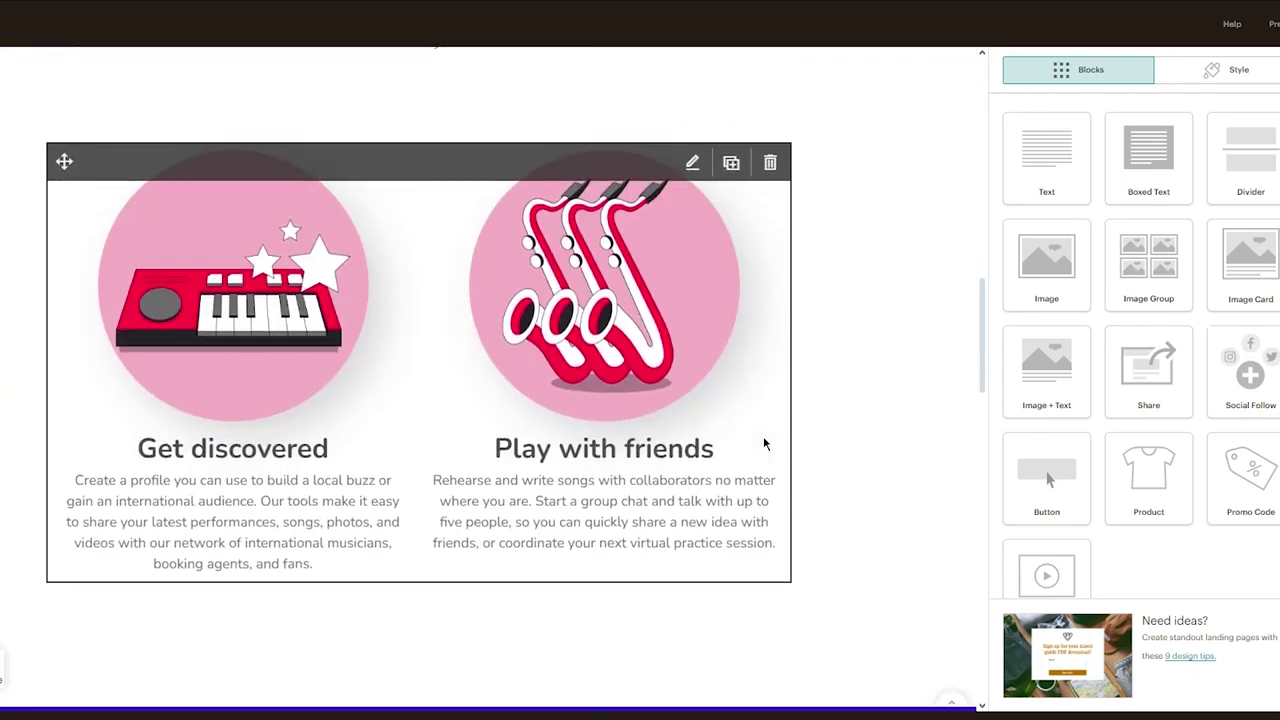
pyautogui.scroll(-10, 763, 443)
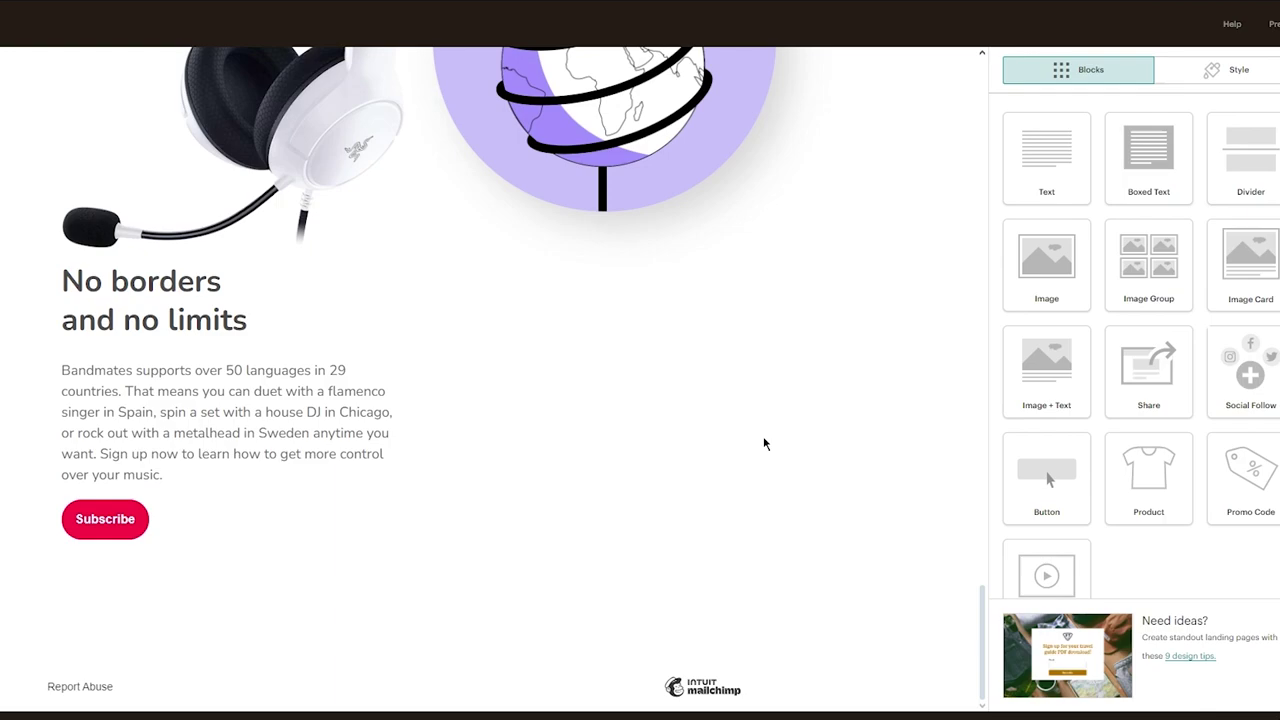
pyautogui.scroll(15, 820, 428)
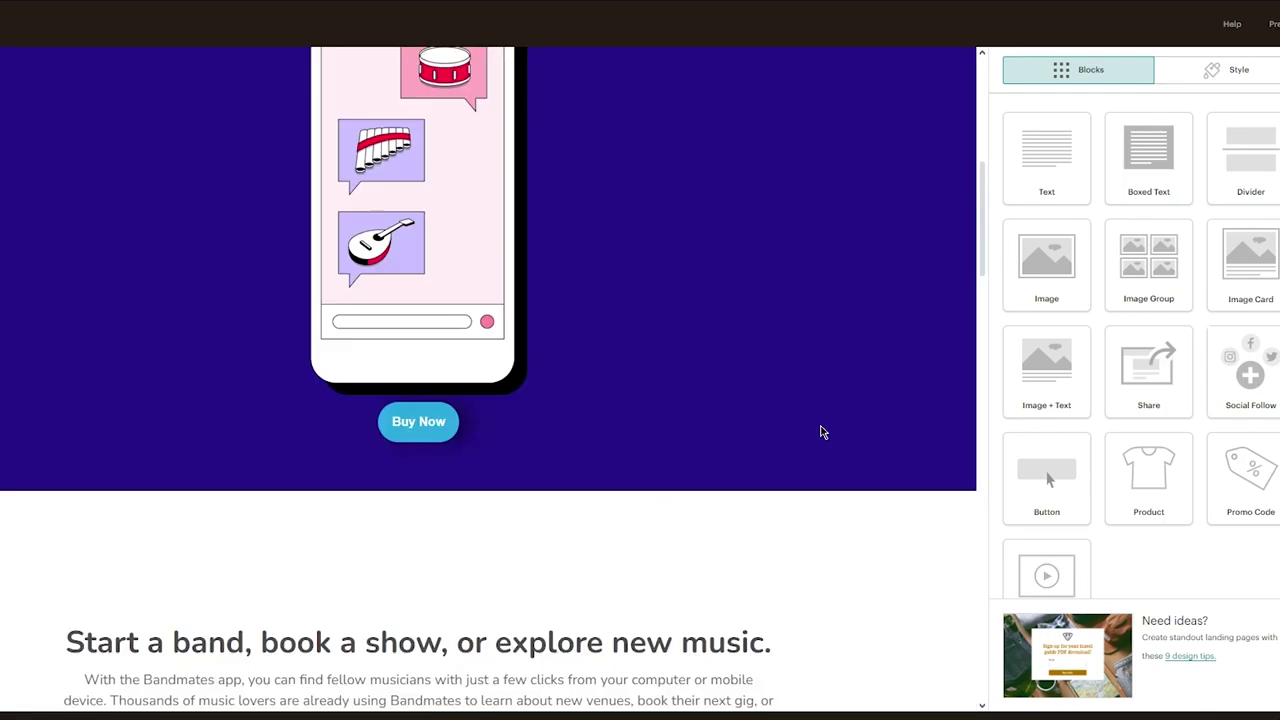
pyautogui.scroll(5, 820, 432)
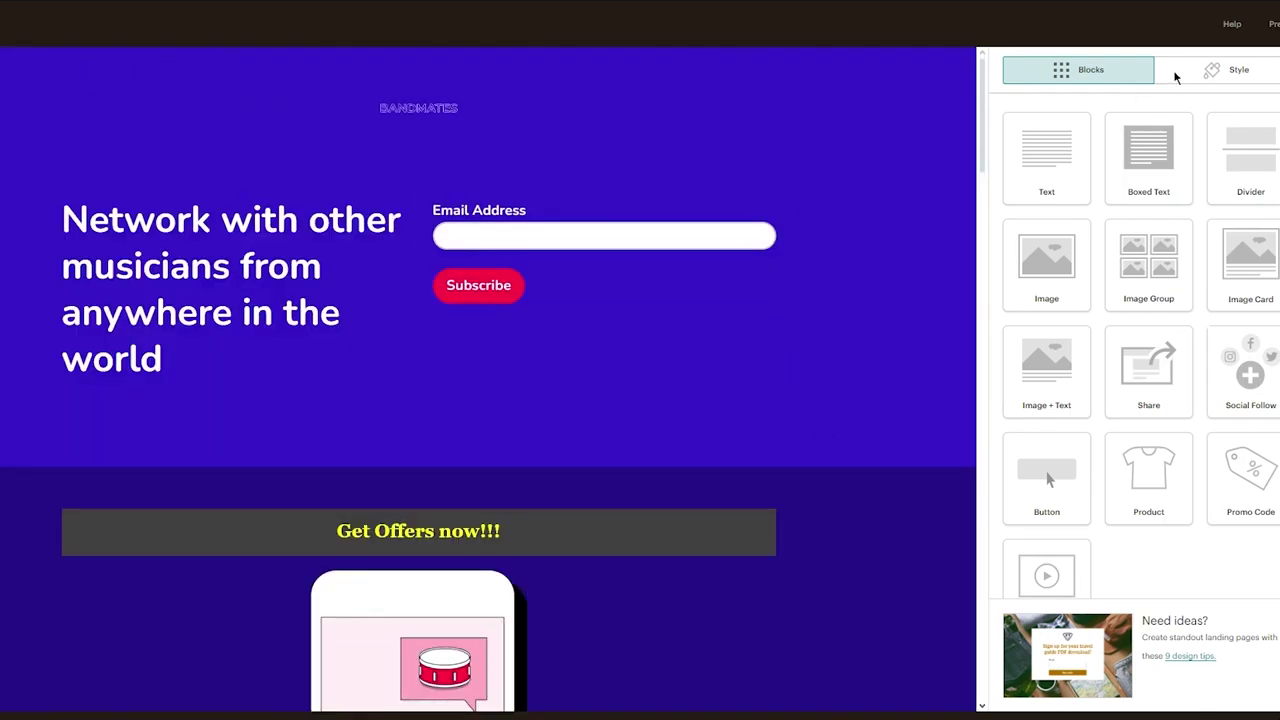
pyautogui.scroll(-20, 895, 405)
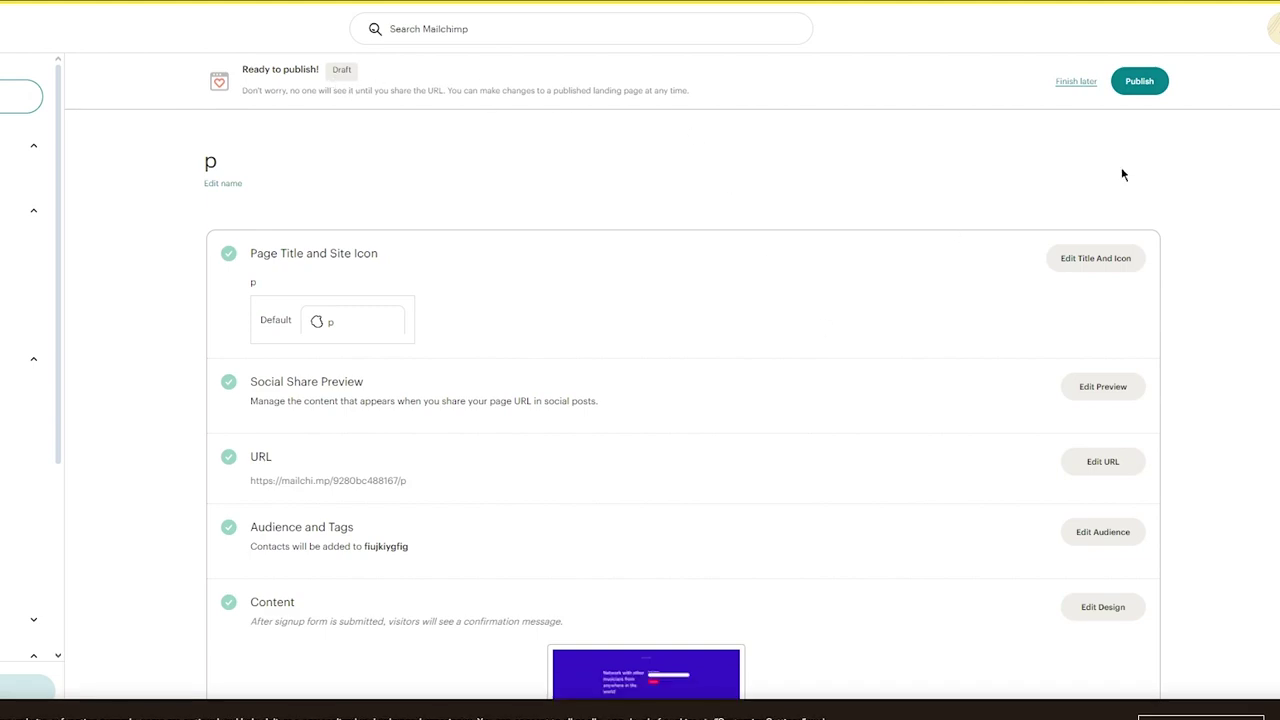
# Publish landing page p and follow its mailchi.mp share link
pyautogui.scroll(-4, 1122, 174)
pyautogui.scroll(4, 950, 336)
pyautogui.click(1140, 82)
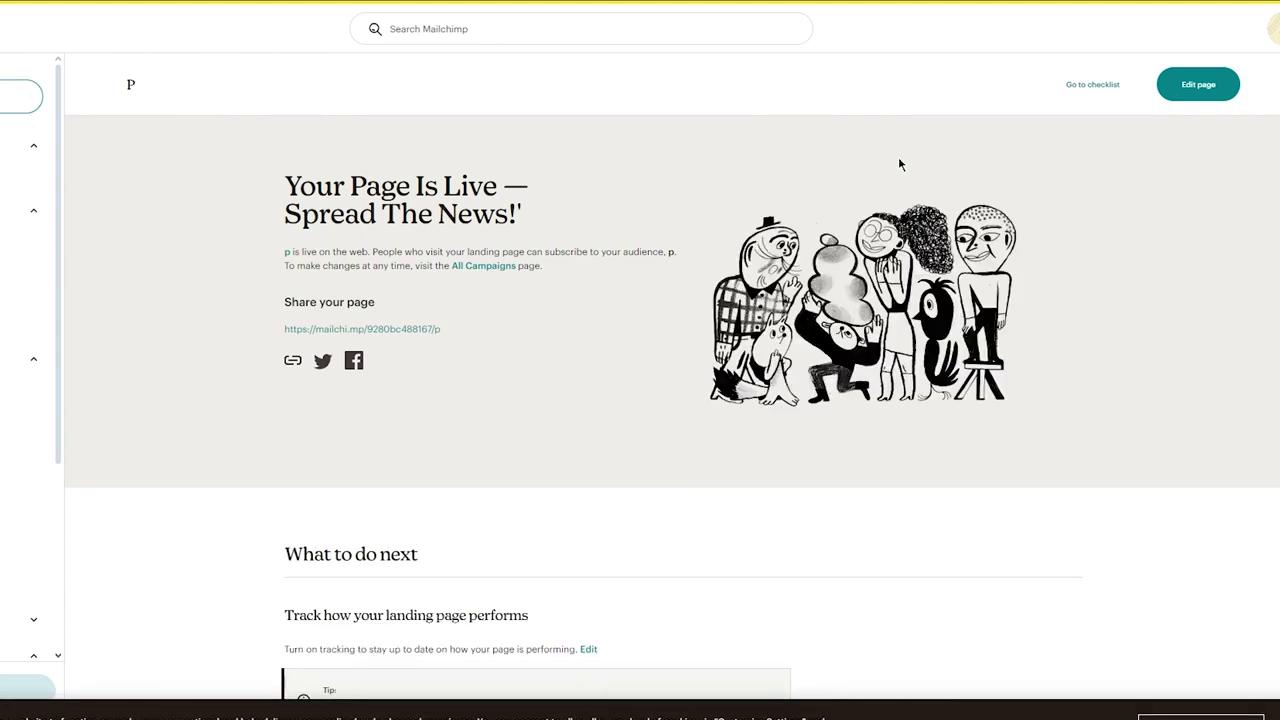
pyautogui.scroll(-2, 711, 200)
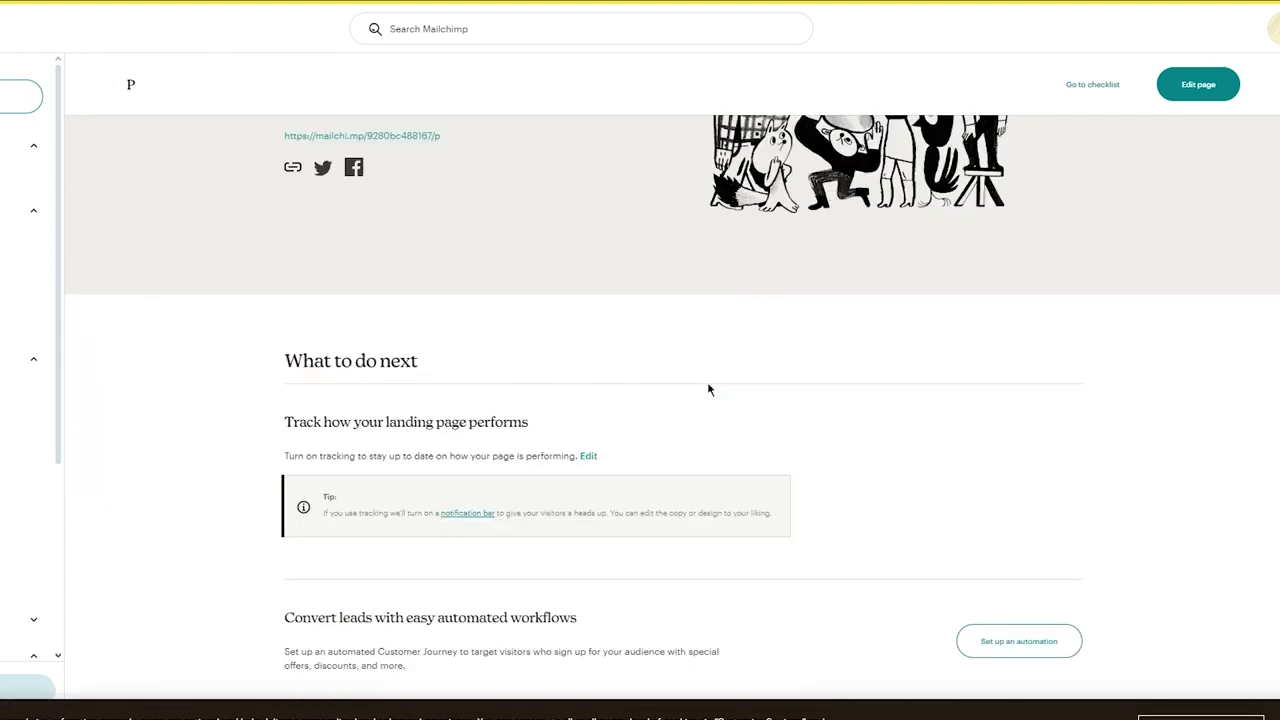
pyautogui.scroll(2, 225, 440)
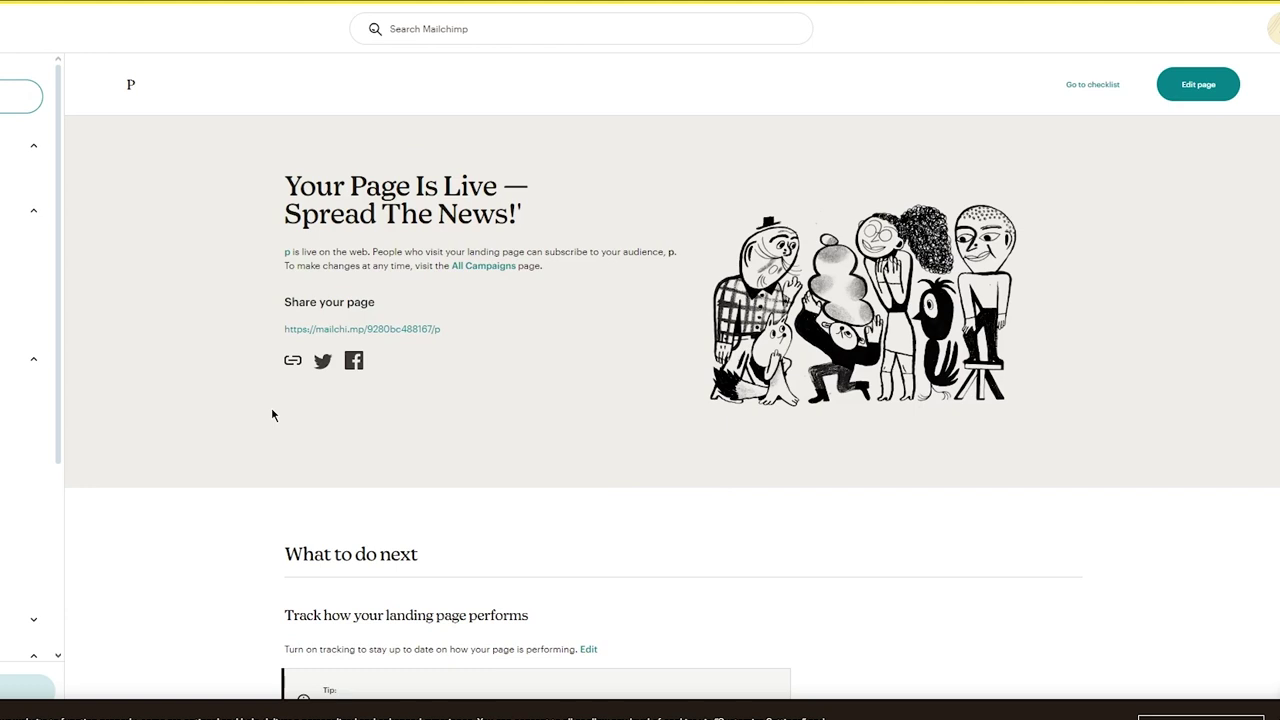
pyautogui.click(390, 329)
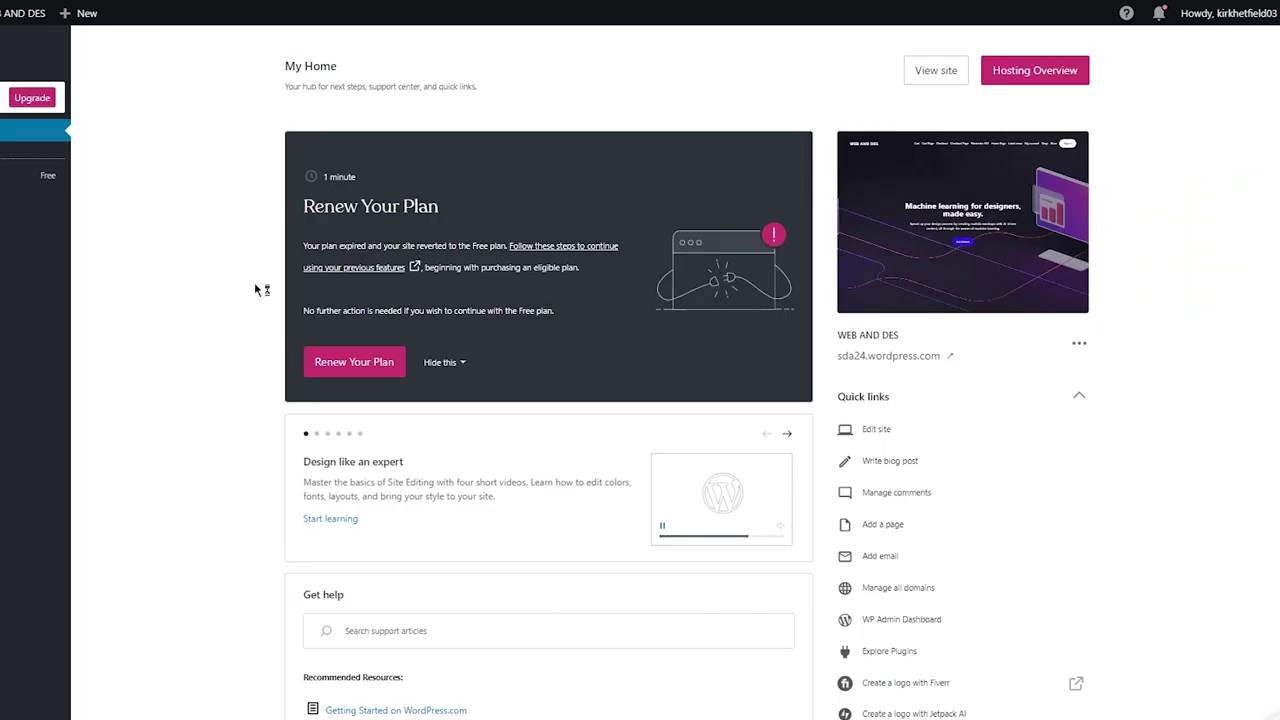
# Go from the My Home dashboard to Appearance > Editor to open the site editor
pyautogui.scroll(-2, 257, 290)
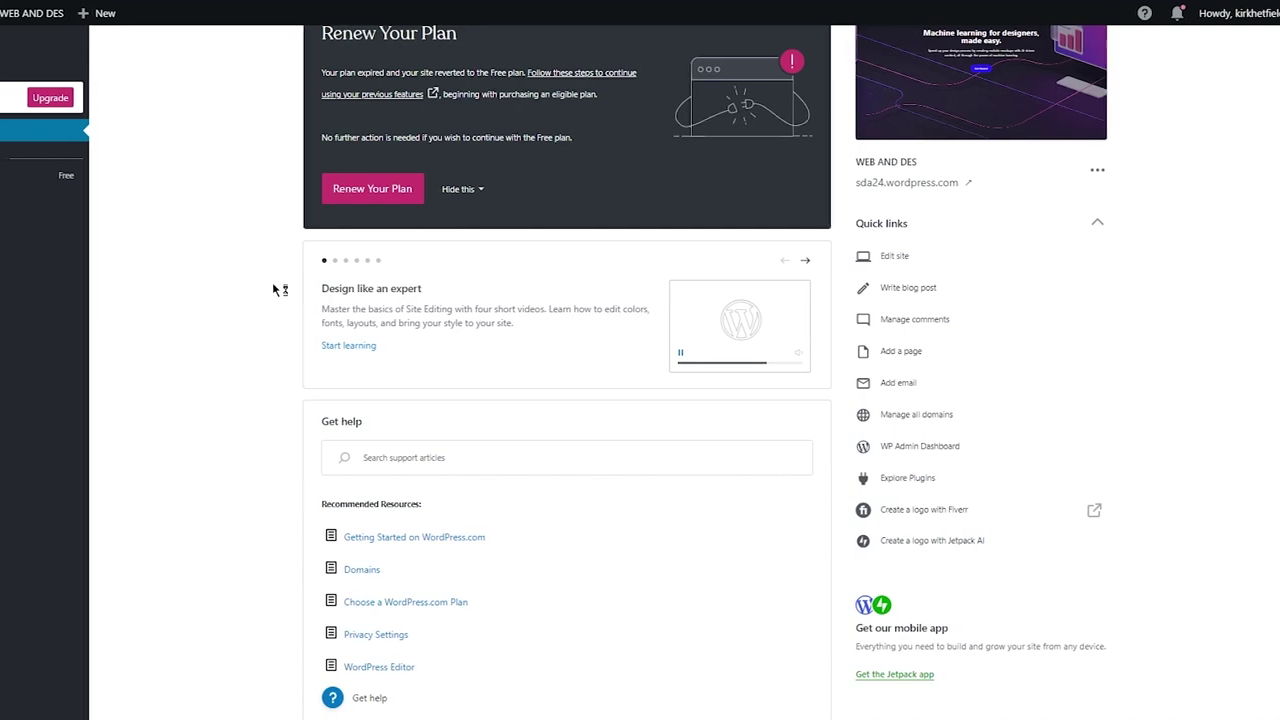
pyautogui.scroll(2, 257, 290)
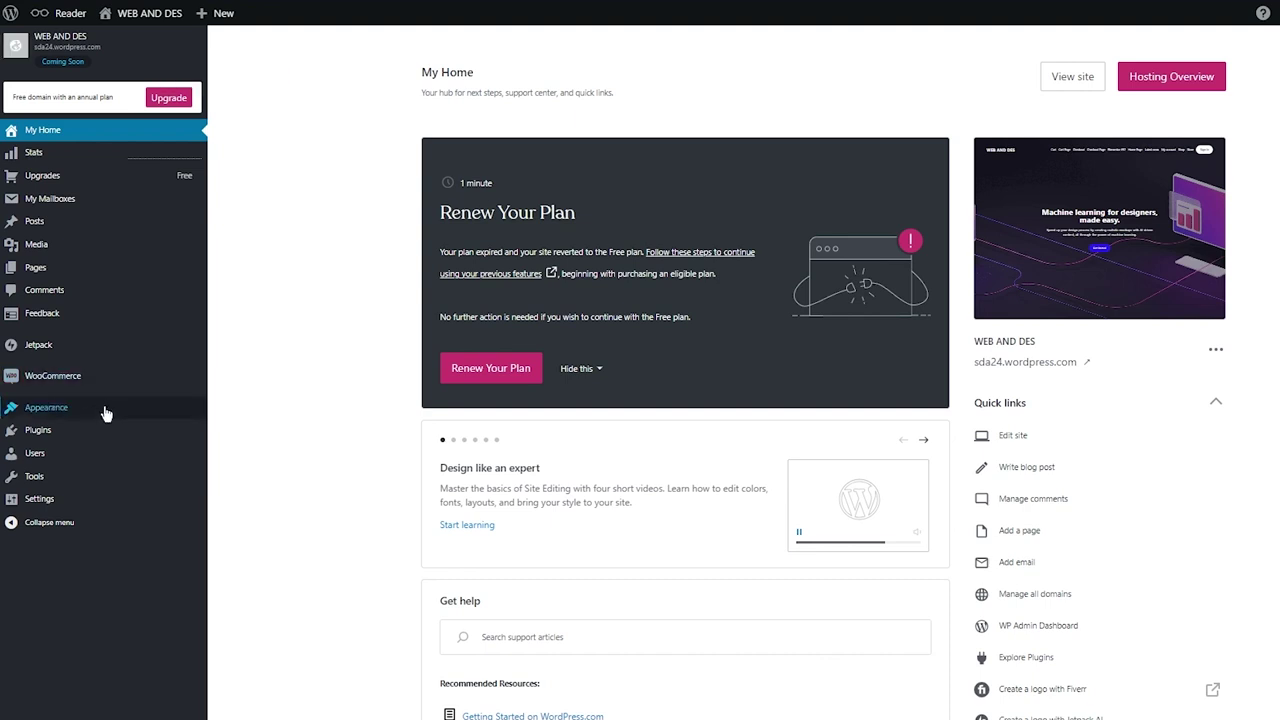
pyautogui.moveTo(106, 412)
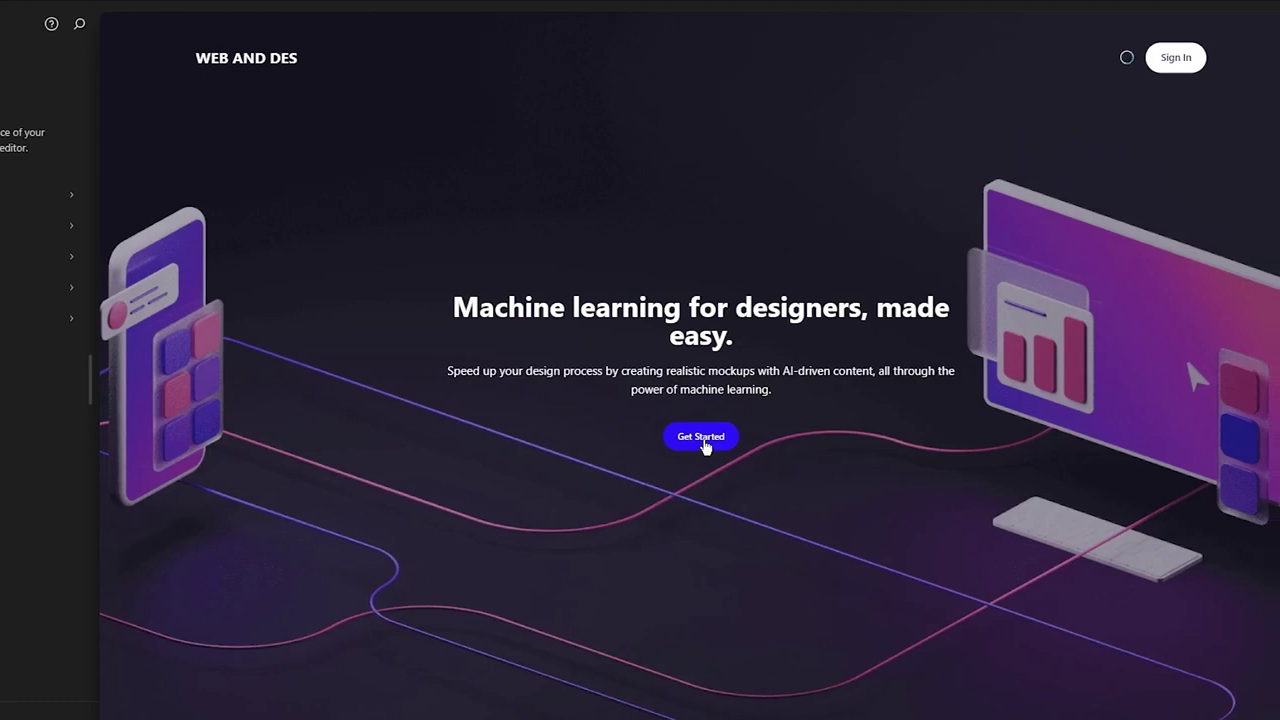
# Link the hero Get Started button to the pasted mailchi.mp landing page address and begin saving
pyautogui.click(705, 447)
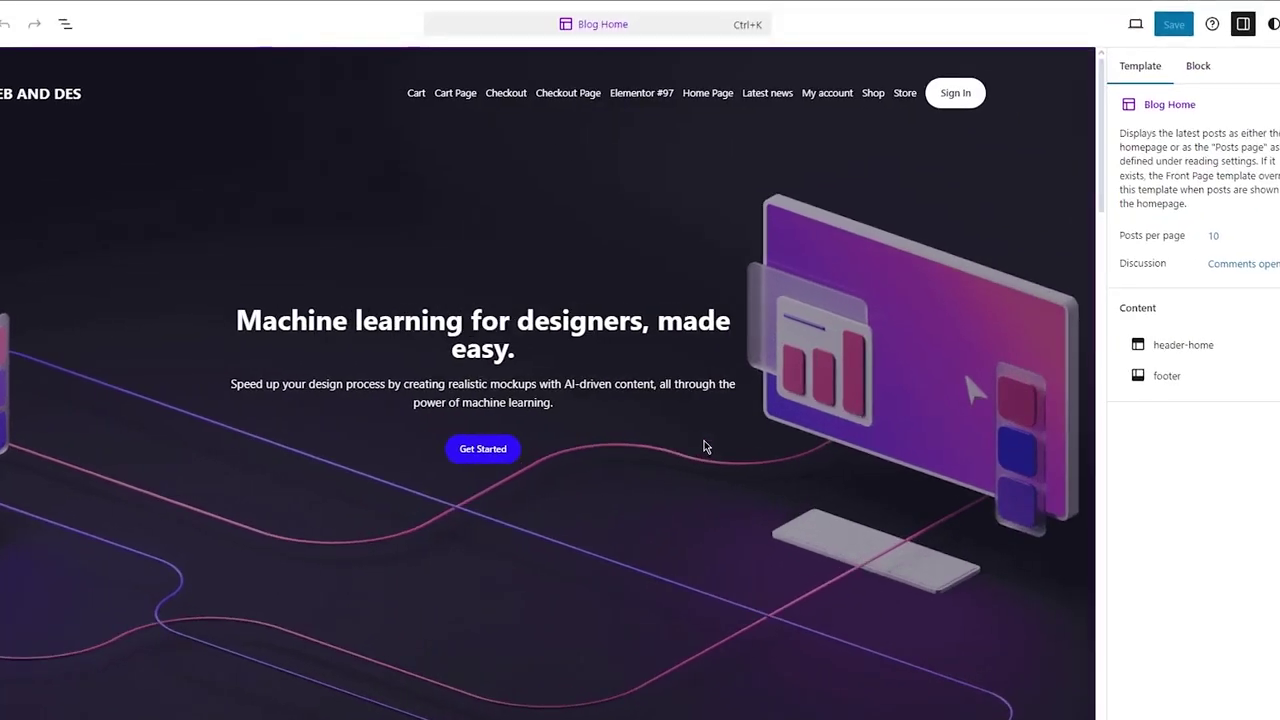
pyautogui.click(474, 451)
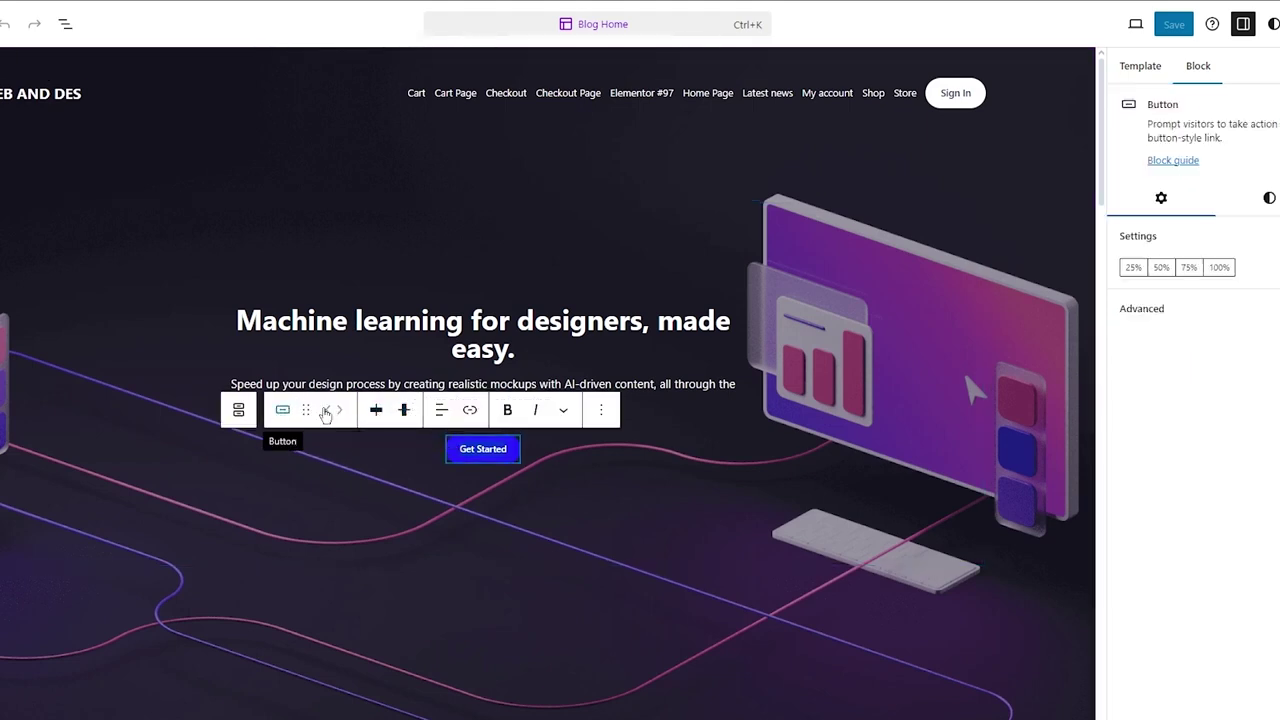
pyautogui.click(470, 410)
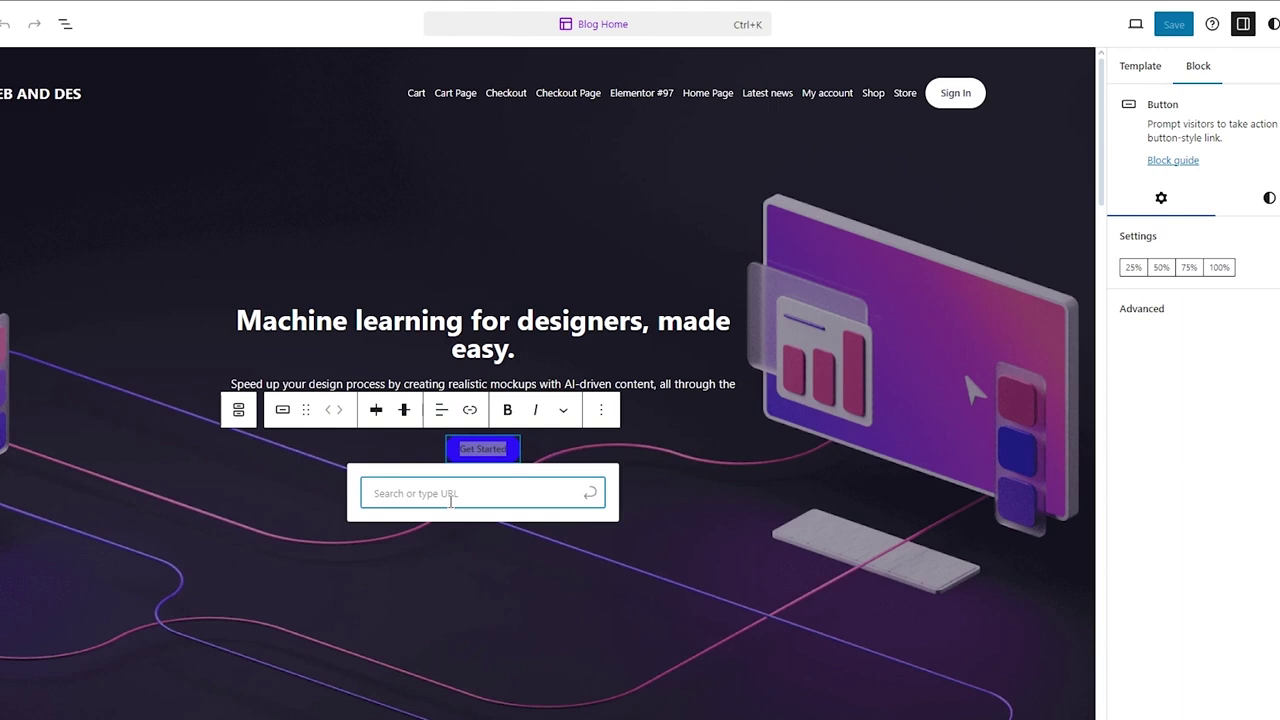
pyautogui.hotkey('ctrl', 'v')
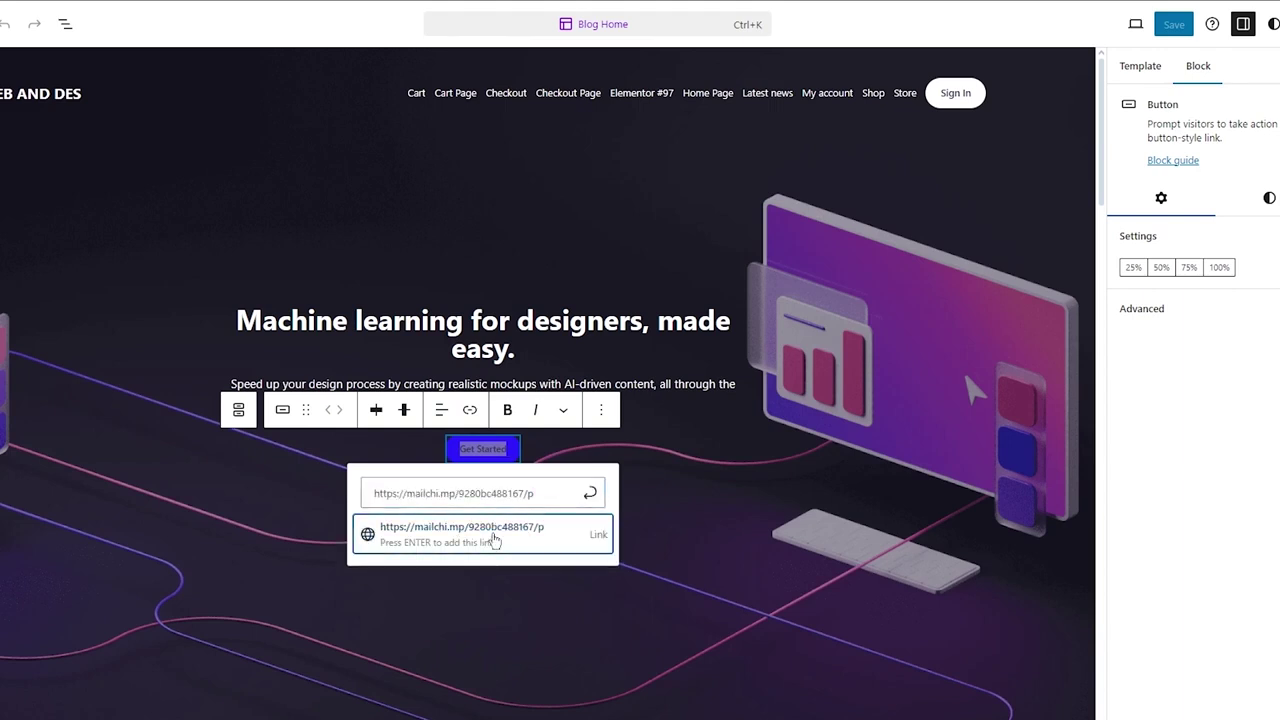
pyautogui.click(491, 530)
pyautogui.click(971, 384)
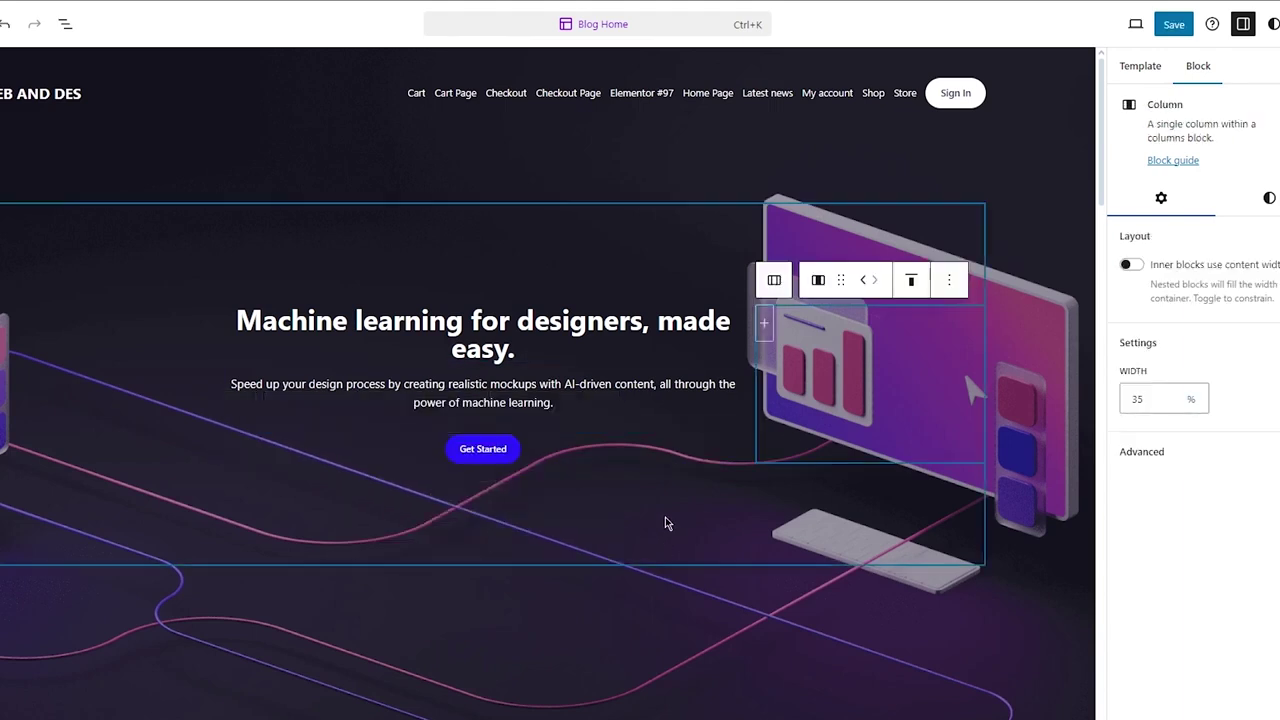
pyautogui.click(1174, 24)
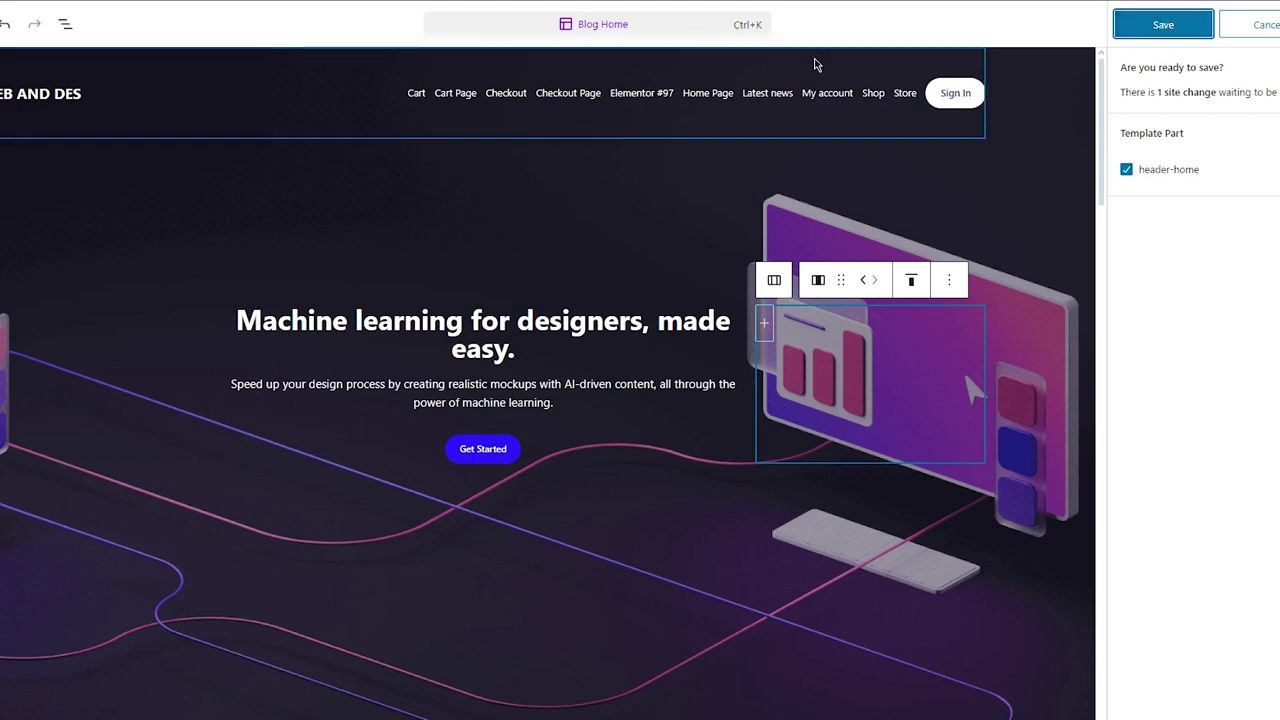
# Save the header-home template change and exit the site editor to My Home
pyautogui.click(1160, 24)
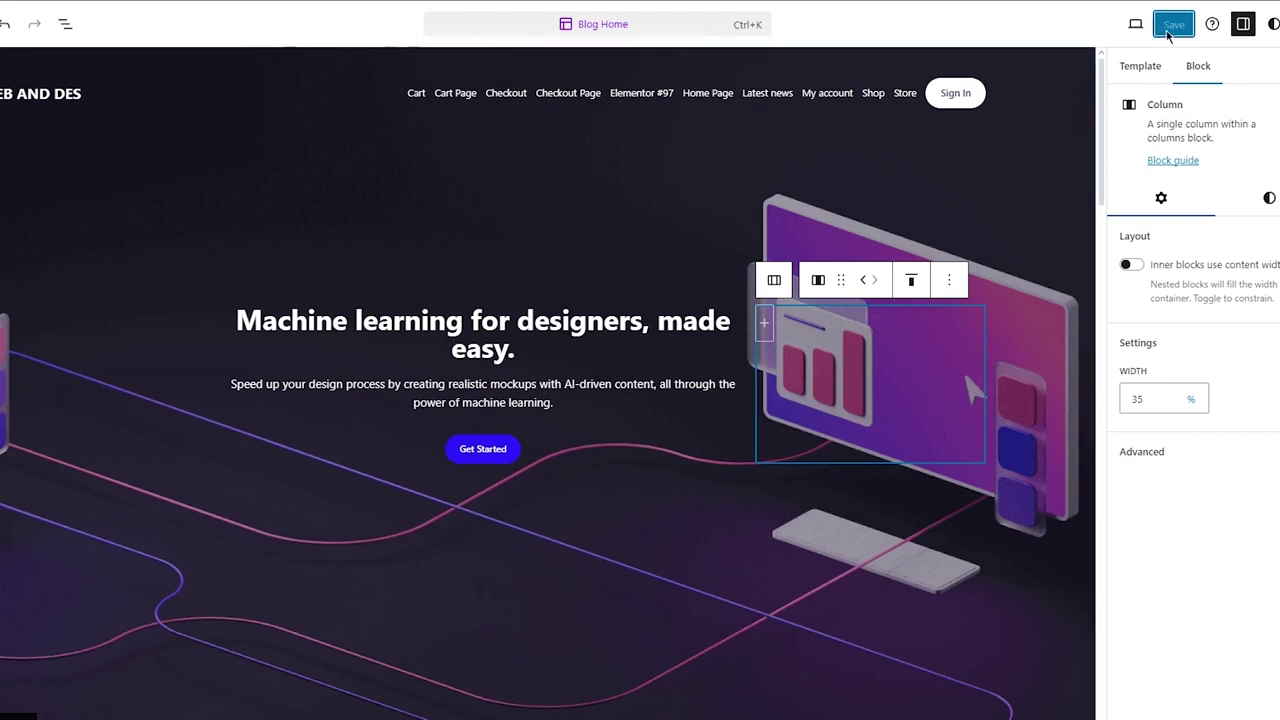
pyautogui.click(1167, 32)
pyautogui.click(1135, 26)
pyautogui.click(1135, 26)
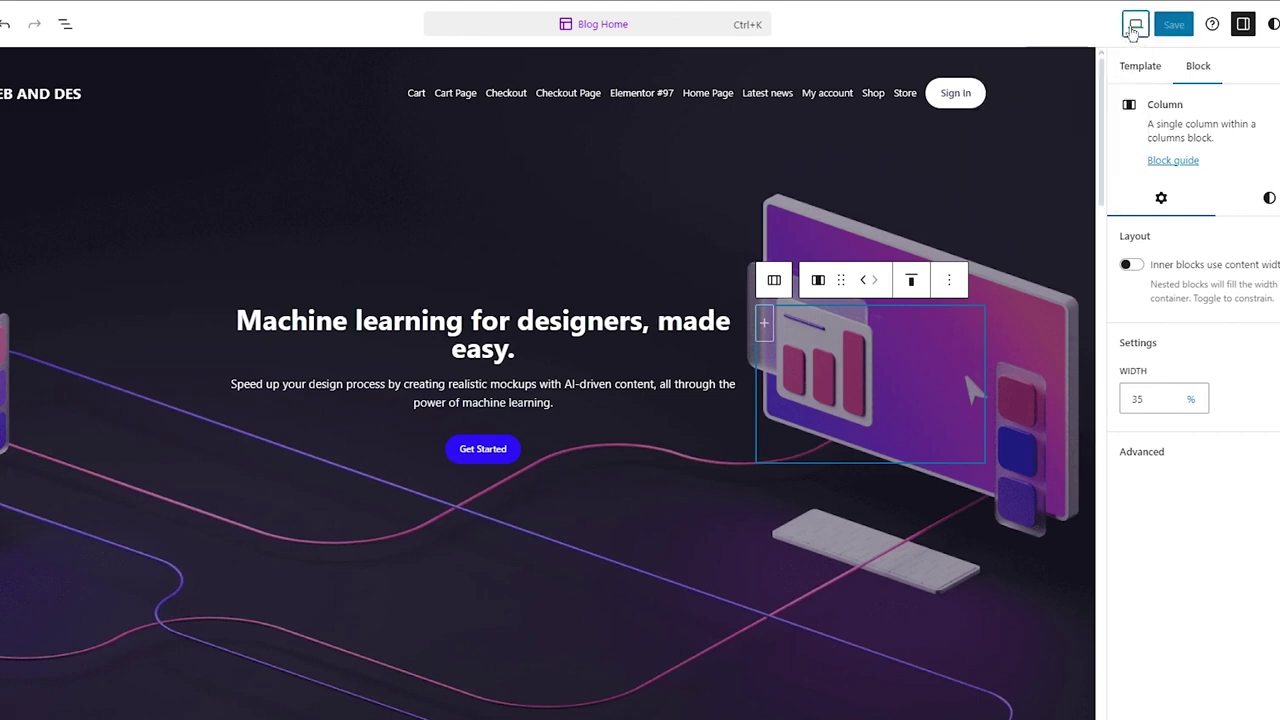
pyautogui.click(1279, 24)
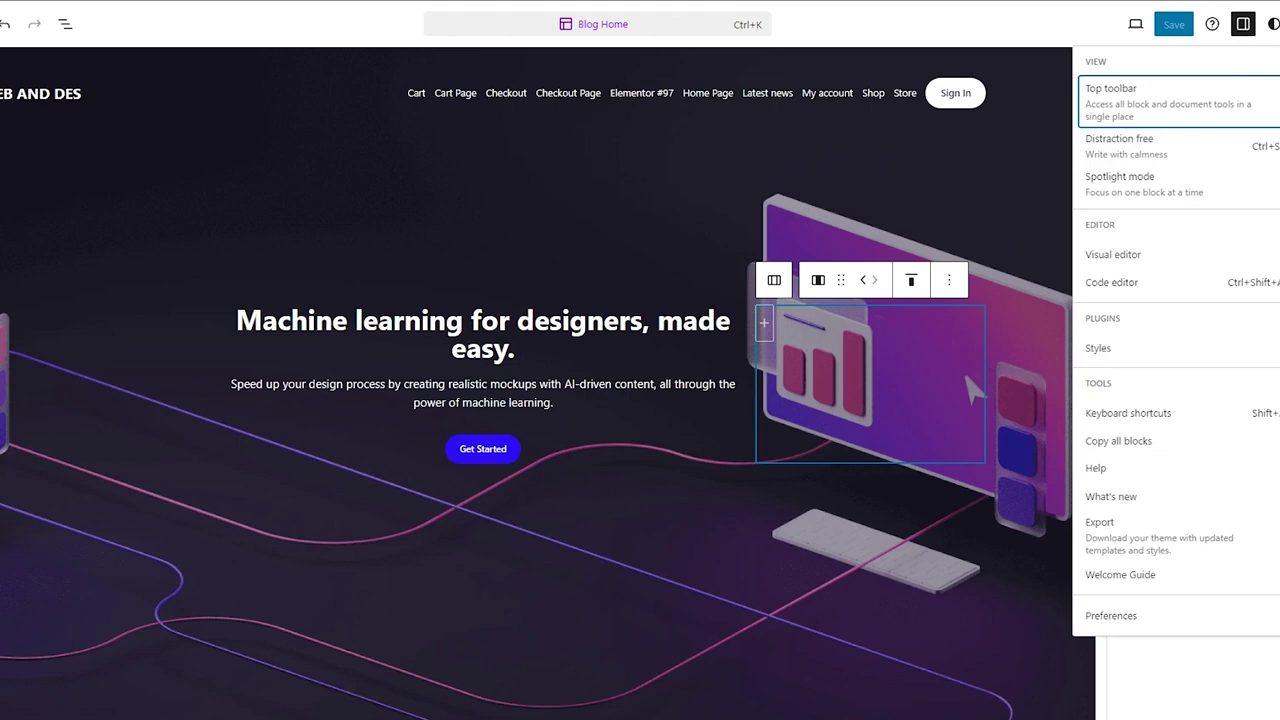
pyautogui.press('Escape')
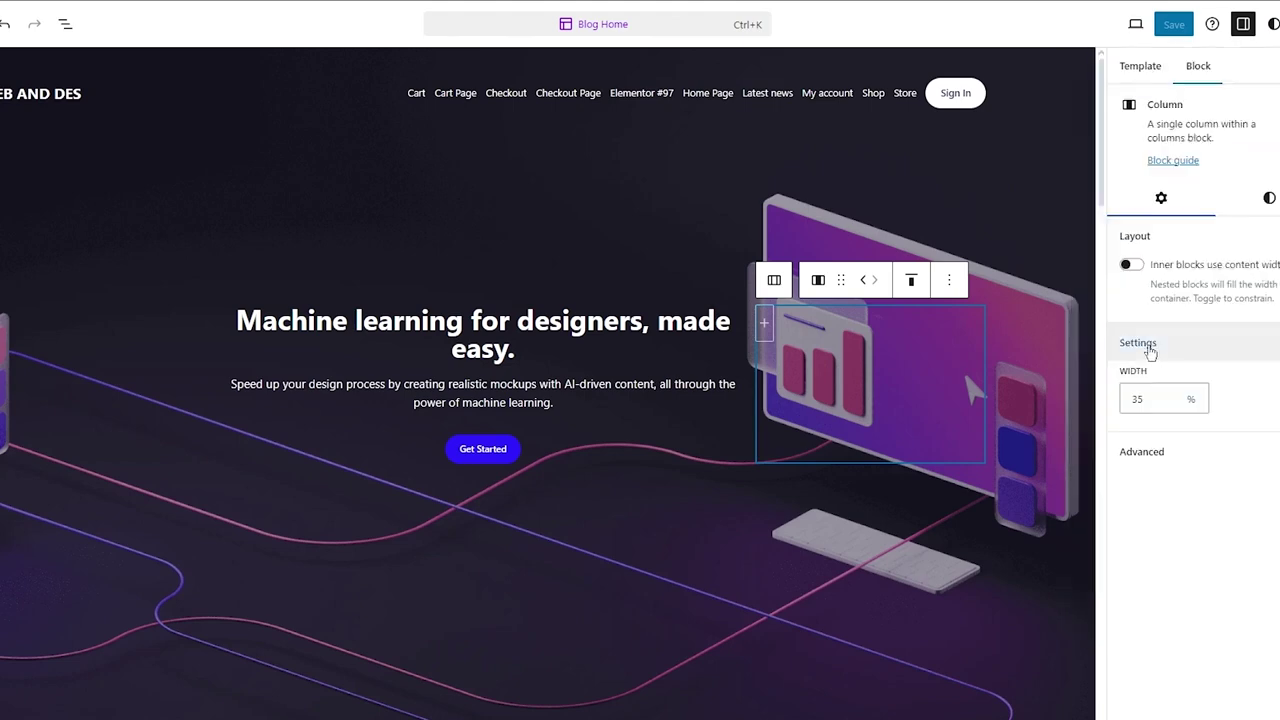
pyautogui.scroll(-5, 928, 300)
pyautogui.scroll(-4, 928, 307)
pyautogui.scroll(9, 928, 307)
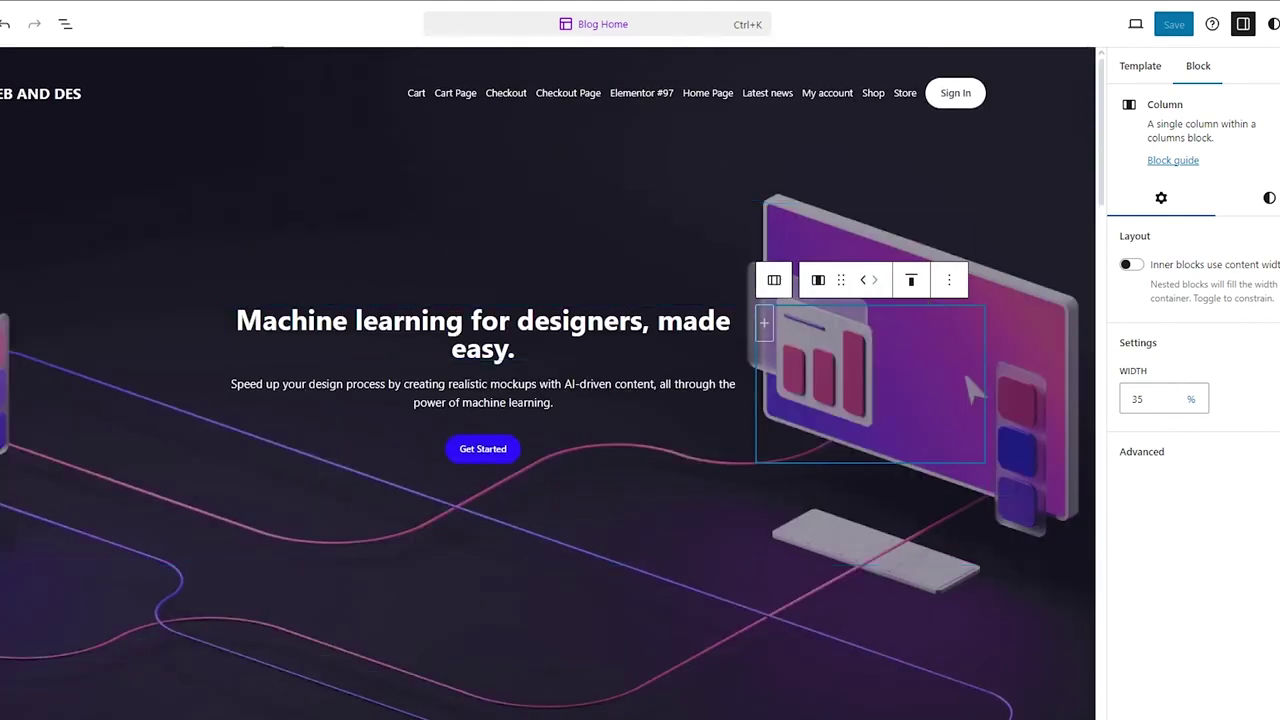
pyautogui.click(2, 24)
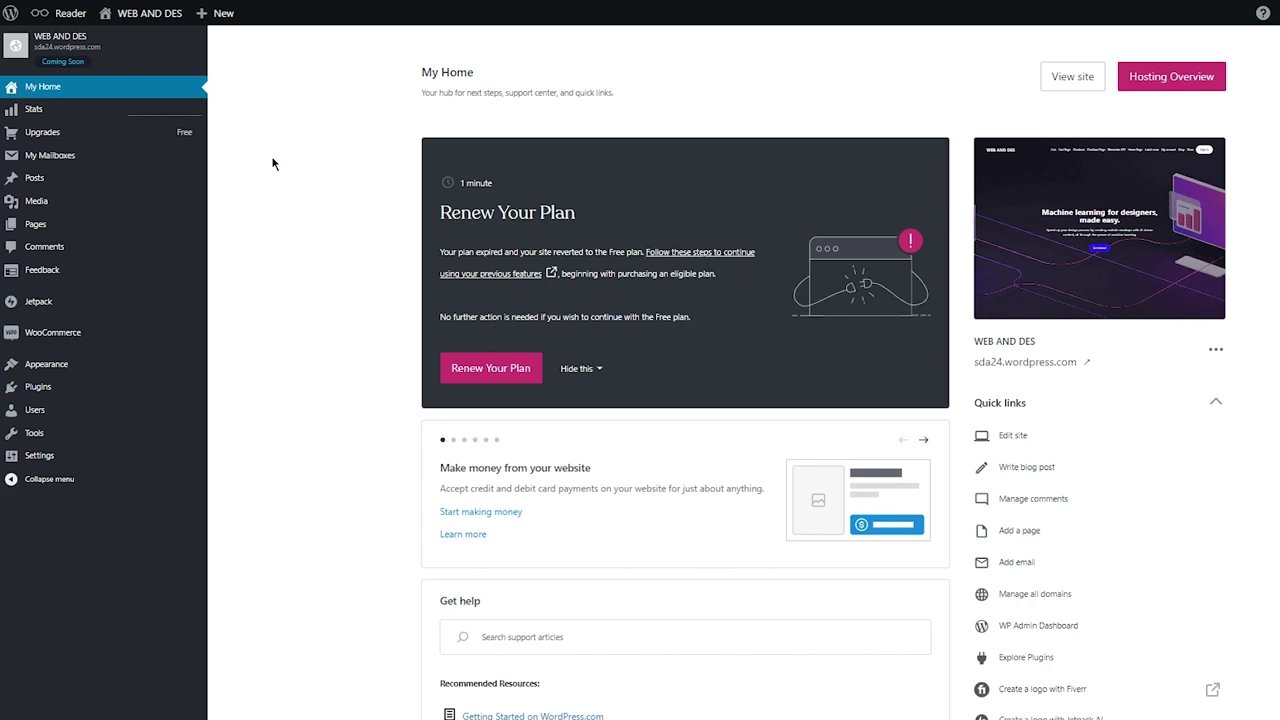
# Open the live WEB AND DES site preview from My Home via View site
pyautogui.click(138, 61)
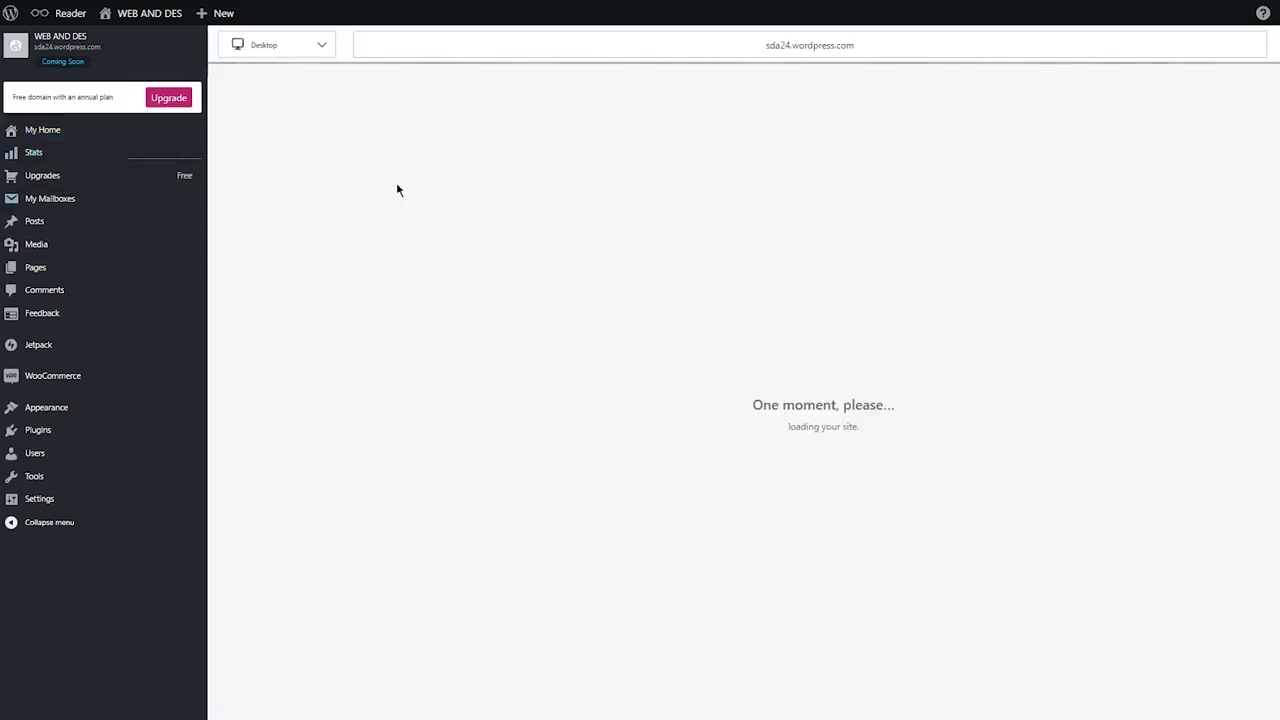